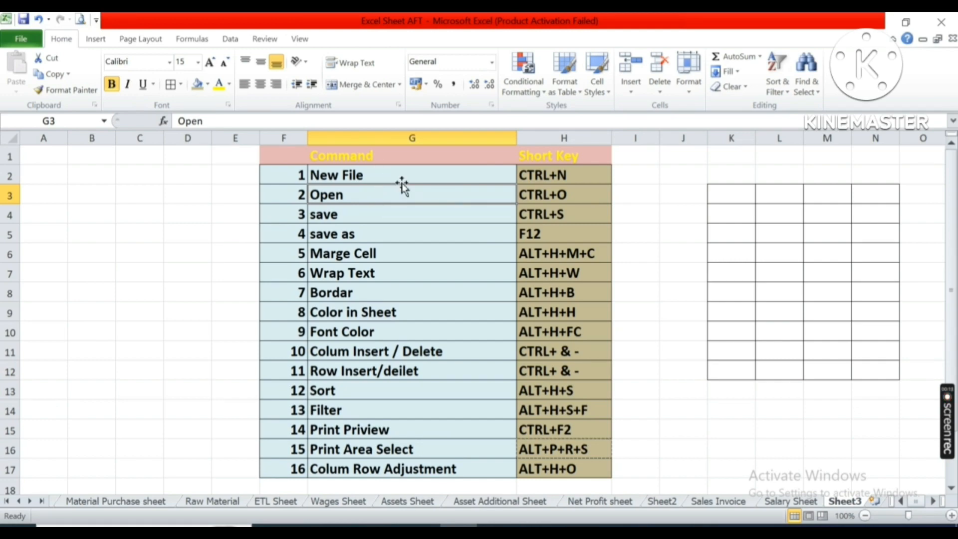
# Review the commands and their shortcut keys listed in the table.
pyautogui.click(297, 158)
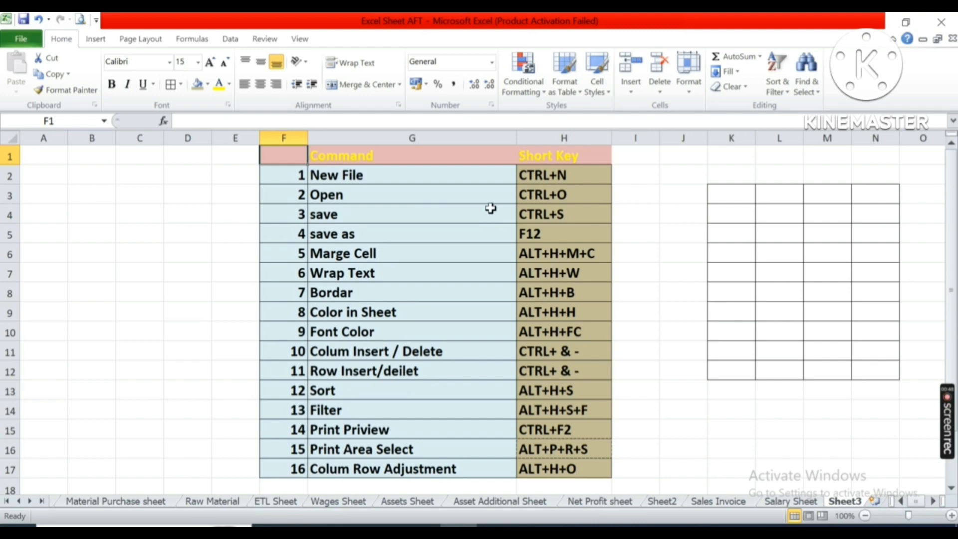
pyautogui.click(357, 169)
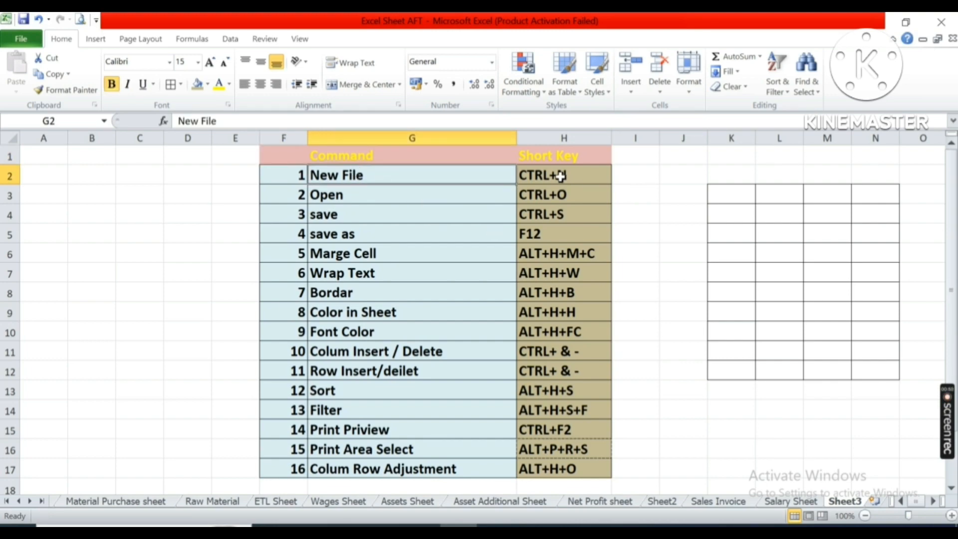
pyautogui.moveTo(561, 176); pyautogui.dragTo(300, 462)
pyautogui.click(406, 213)
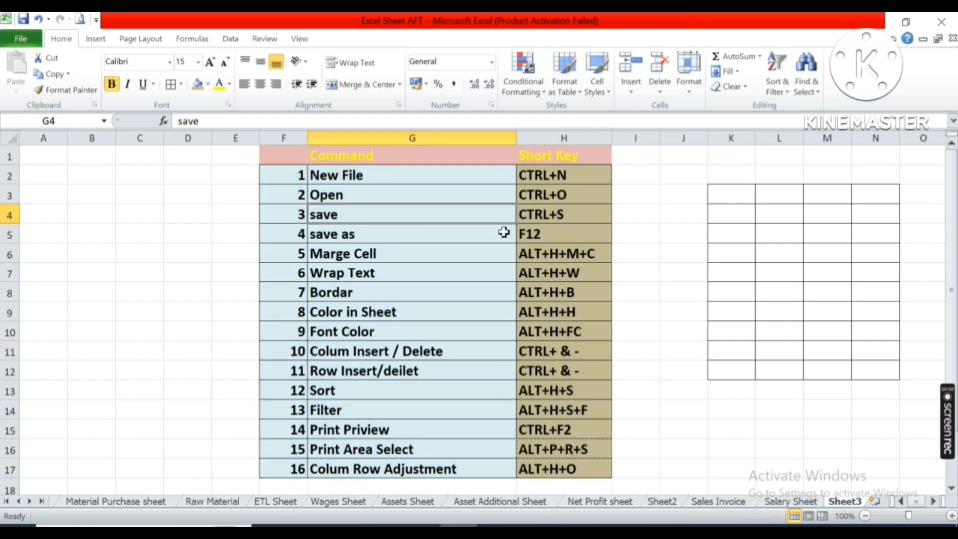
pyautogui.click(286, 175)
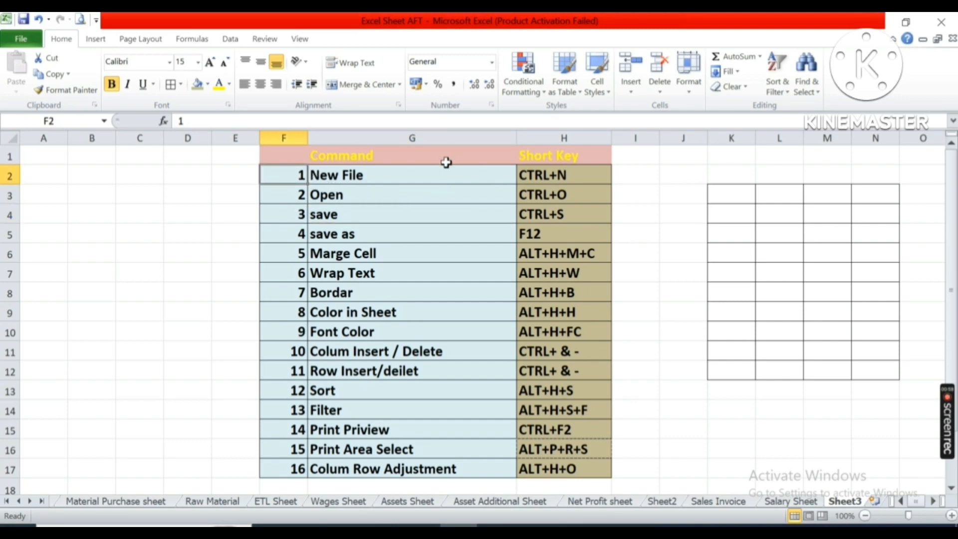
# Switch to the Salary Sheet and back to Sheet3 to compare the sheets.
pyautogui.click(809, 501)
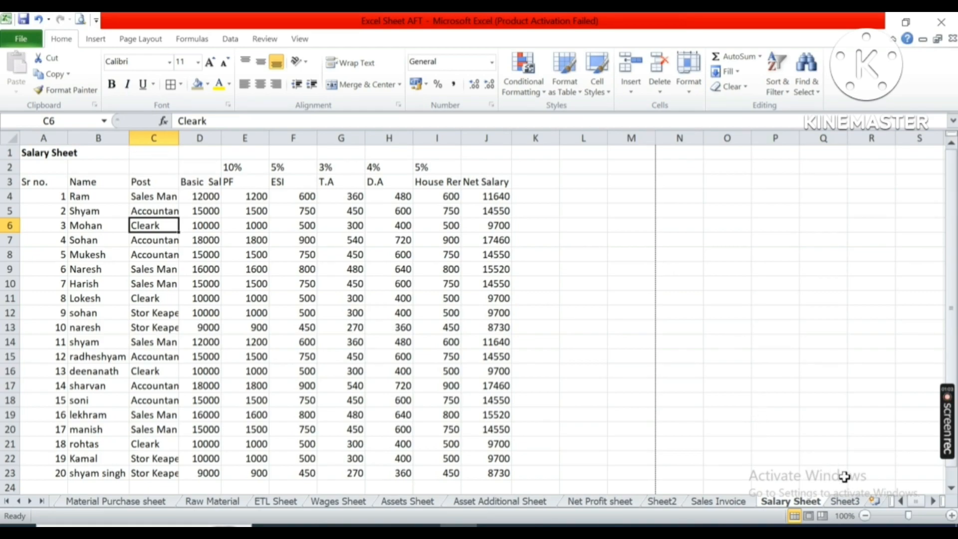
pyautogui.click(852, 503)
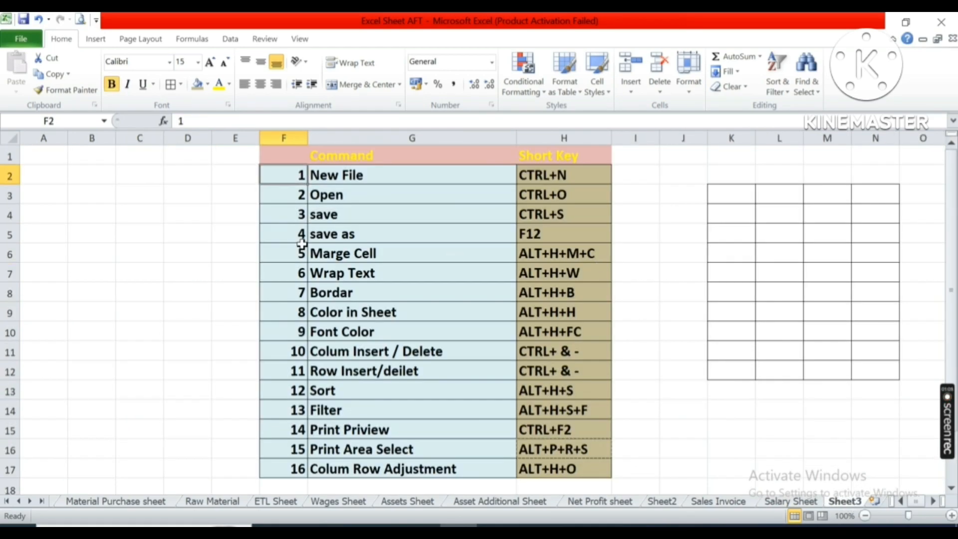
pyautogui.click(351, 236)
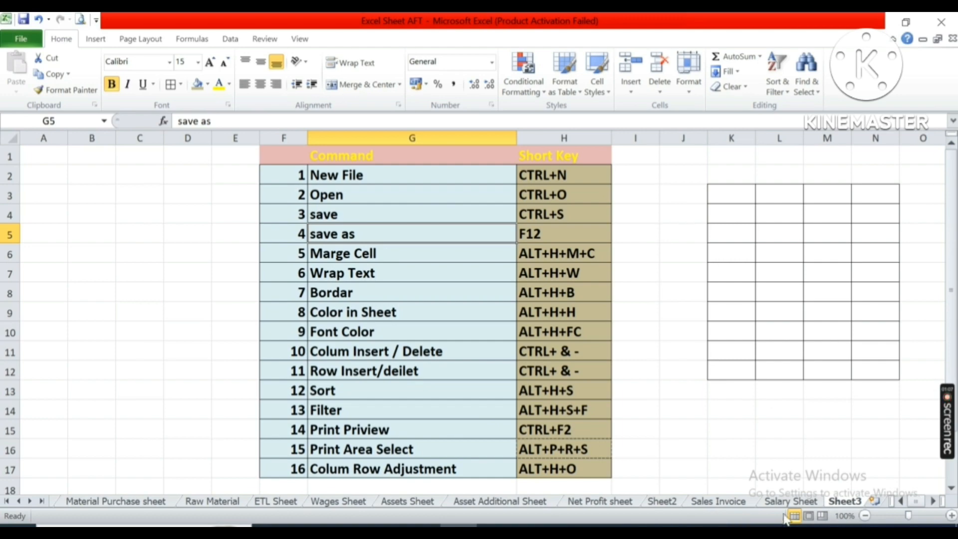
pyautogui.click(801, 503)
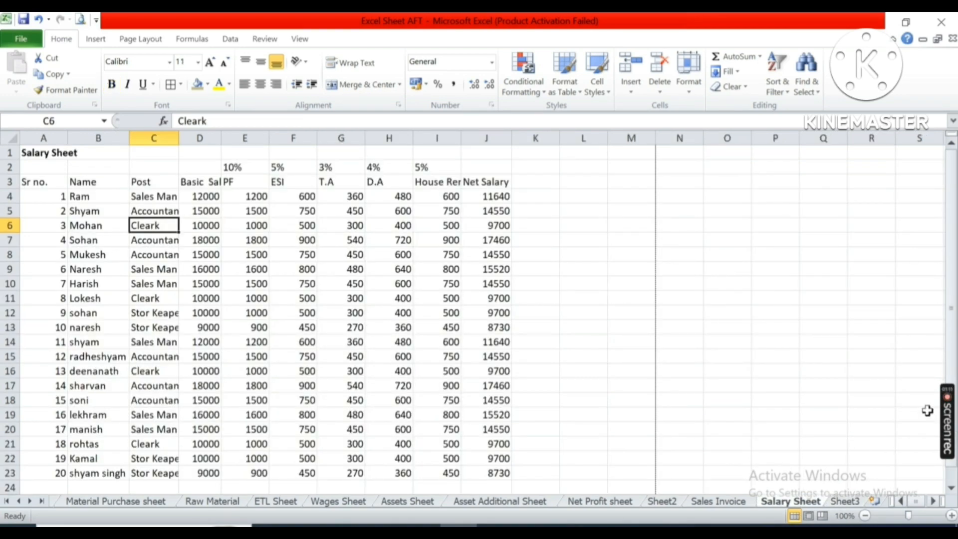
pyautogui.click(848, 502)
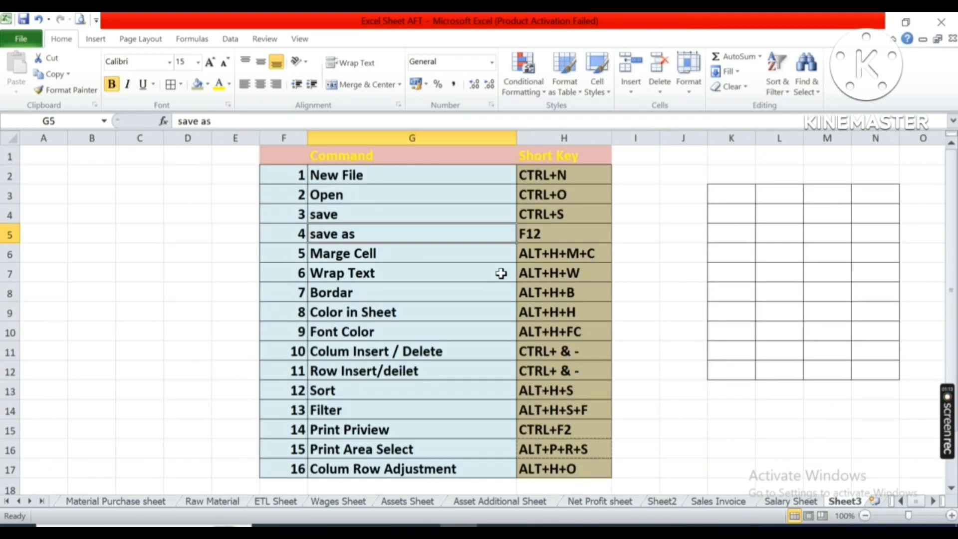
pyautogui.click(337, 177)
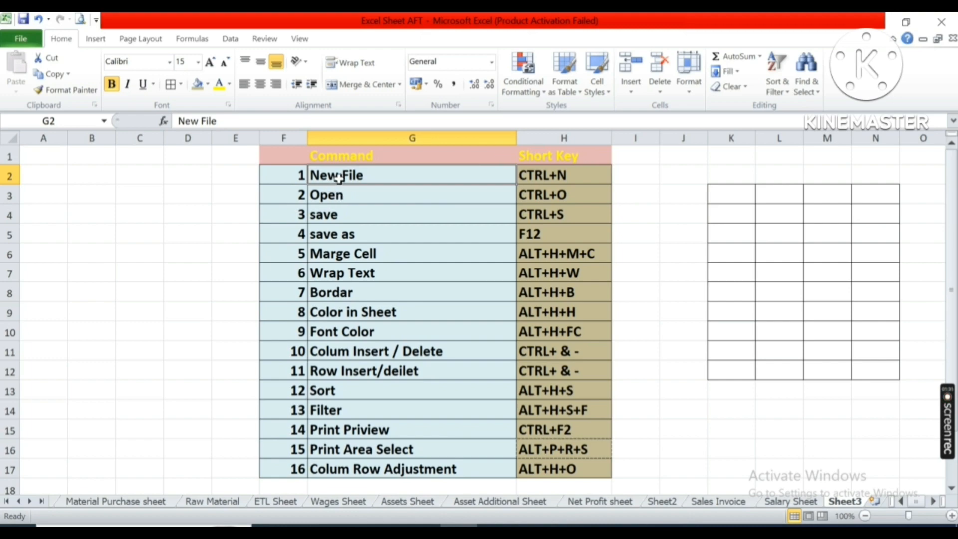
# Insert a new worksheet and return to Sheet3.
pyautogui.click(875, 501)
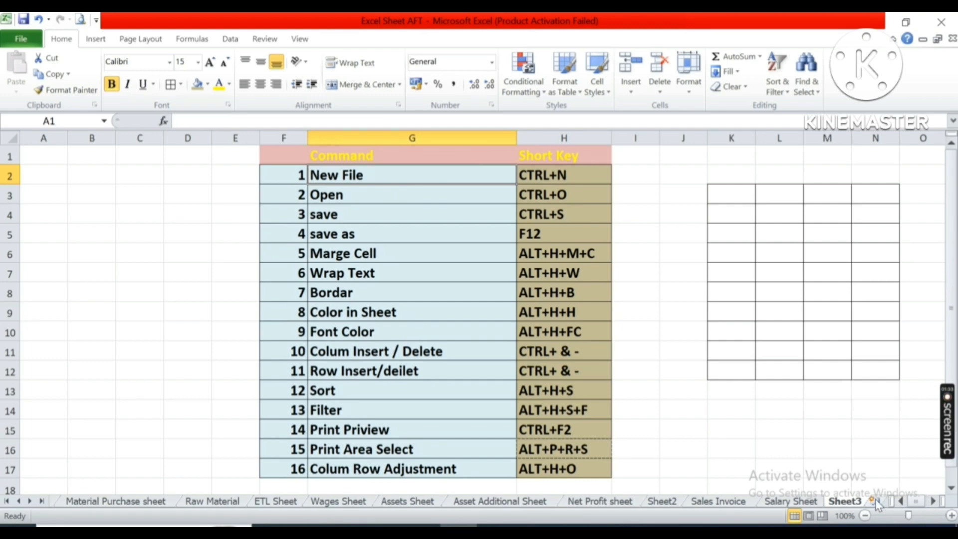
pyautogui.click(283, 208)
pyautogui.click(727, 503)
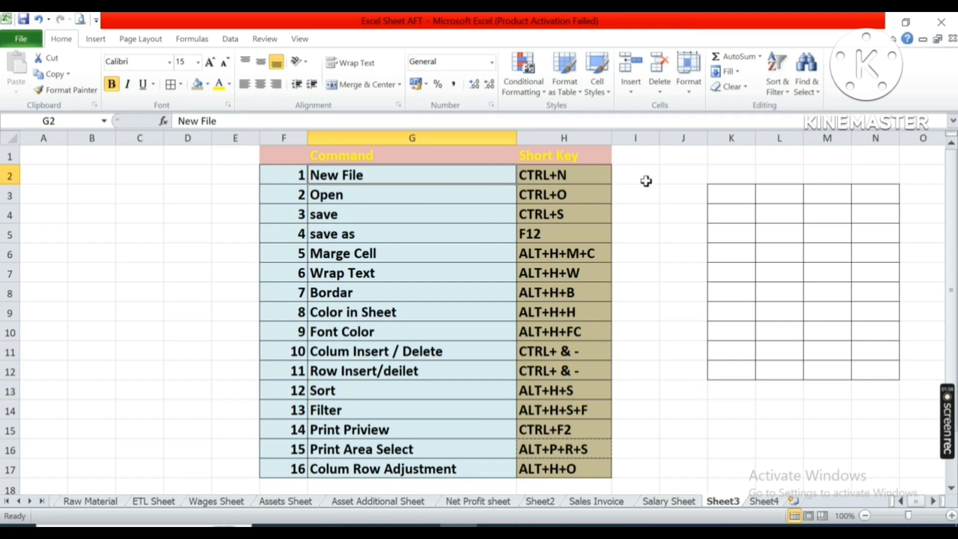
# Create a new blank workbook with the New File shortcut and close it again.
pyautogui.hotkey('ctrl', 'n')
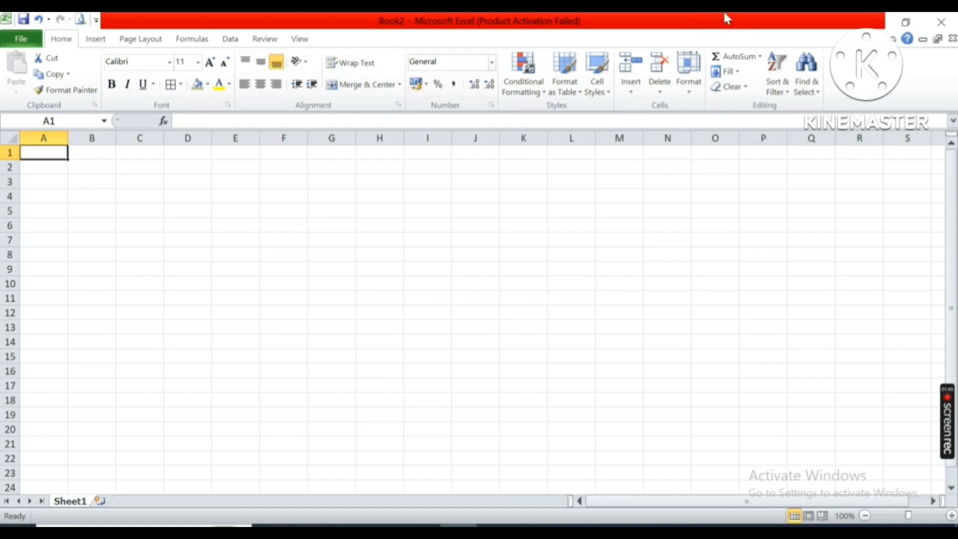
pyautogui.click(941, 22)
# Open the SUSPANCE workbook from the Desktop with the Open shortcut.
pyautogui.click(548, 175)
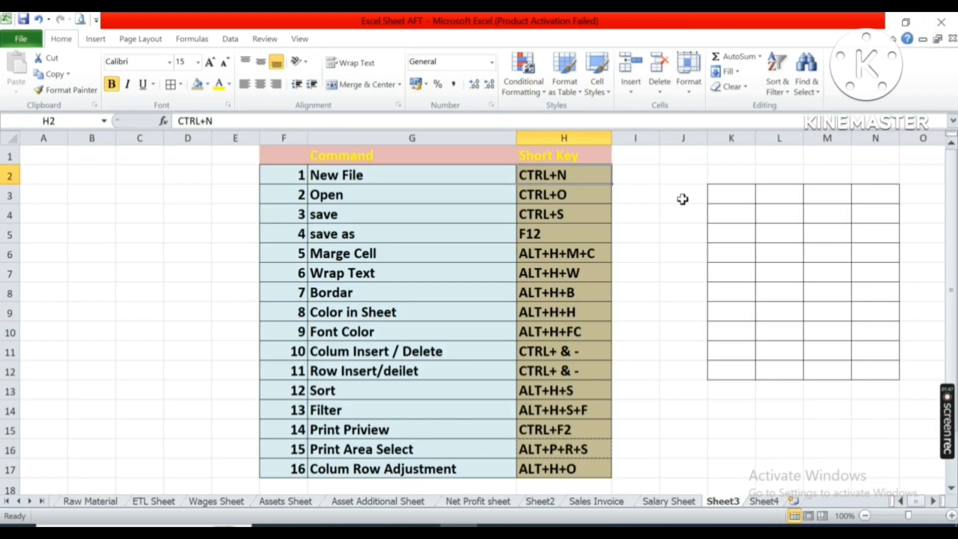
pyautogui.click(455, 199)
pyautogui.click(551, 193)
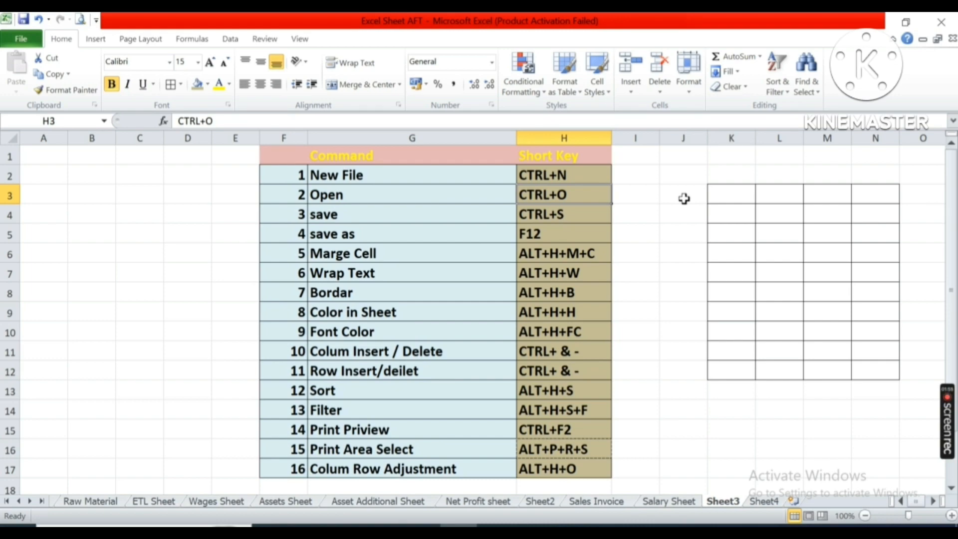
pyautogui.hotkey('ctrl', 'o')
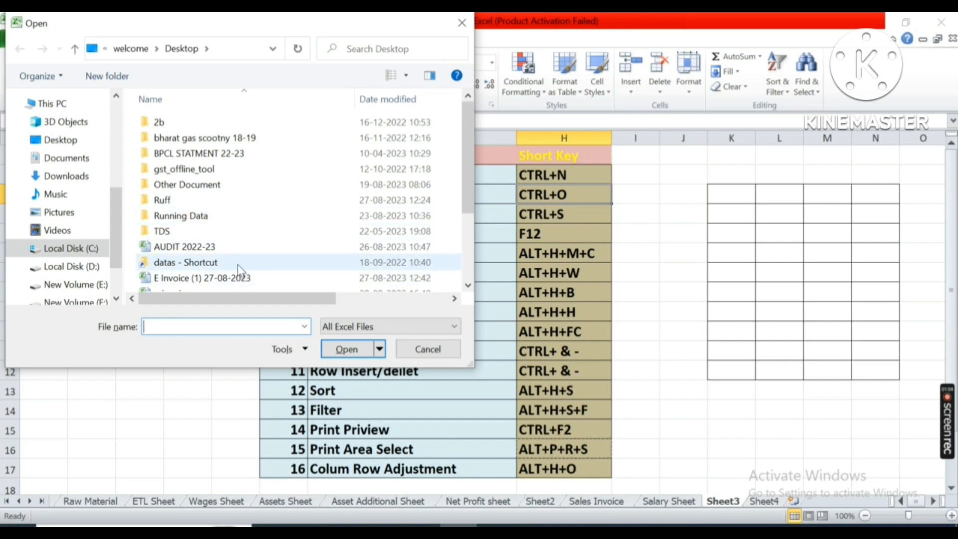
pyautogui.scroll(-2, 234, 250)
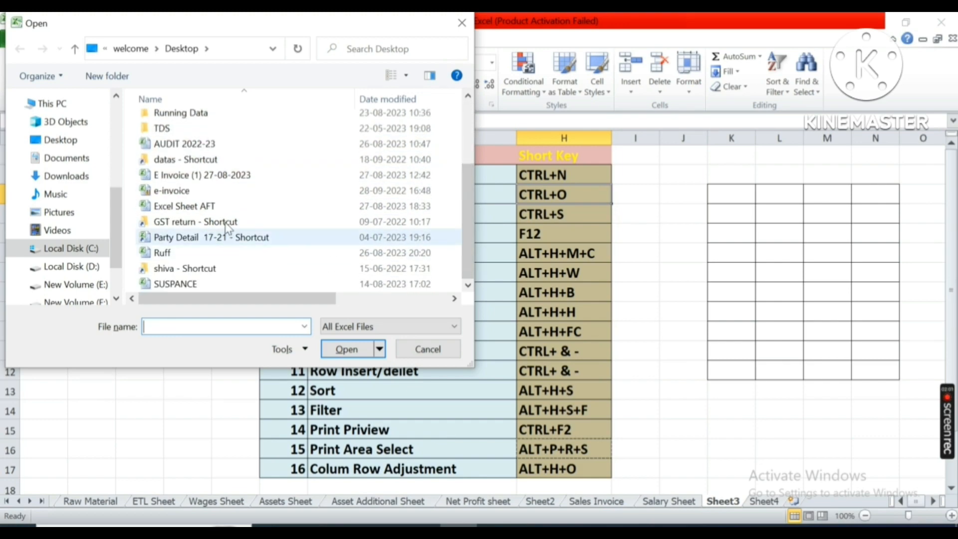
pyautogui.doubleClick(223, 281)
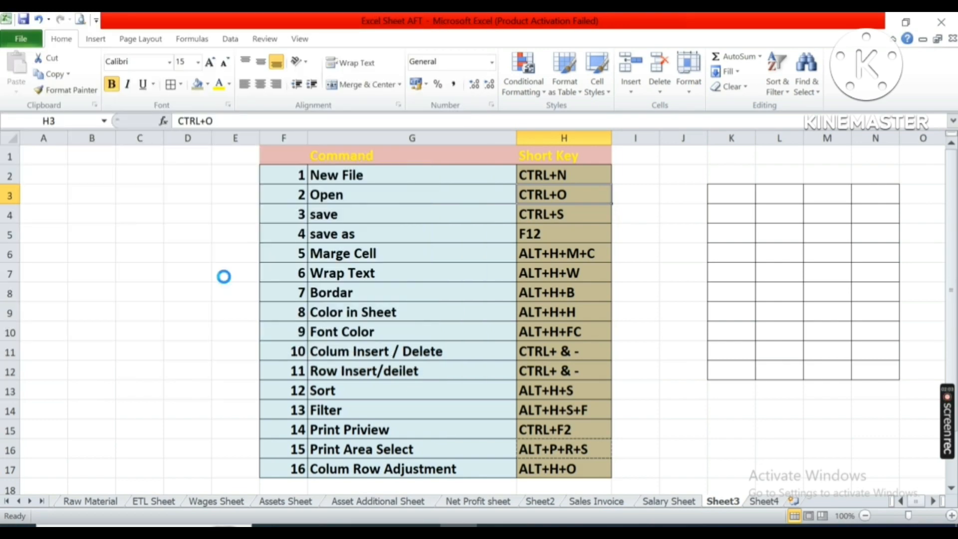
# Scroll through the SUSPANCE workbook and close it.
pyautogui.scroll(-7, 350, 280)
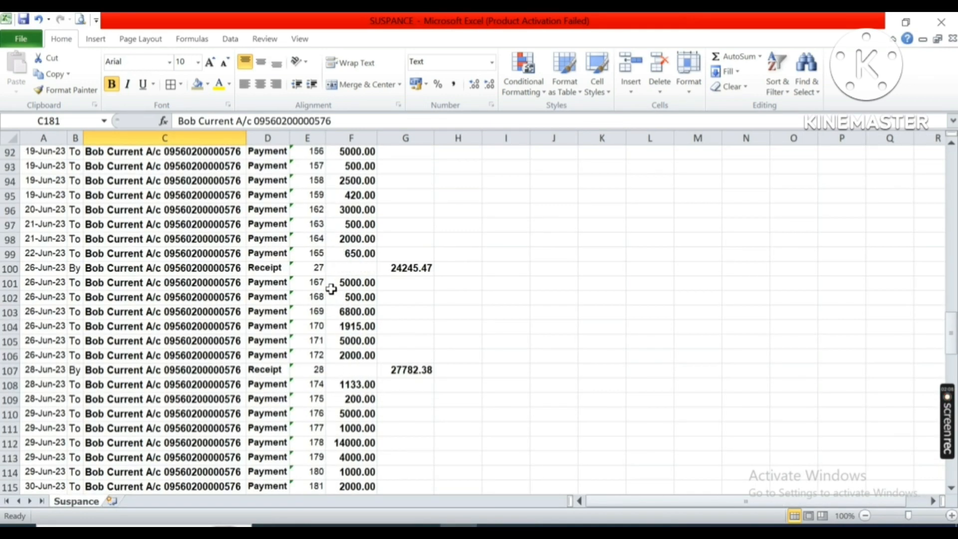
pyautogui.scroll(7, 331, 289)
pyautogui.click(950, 23)
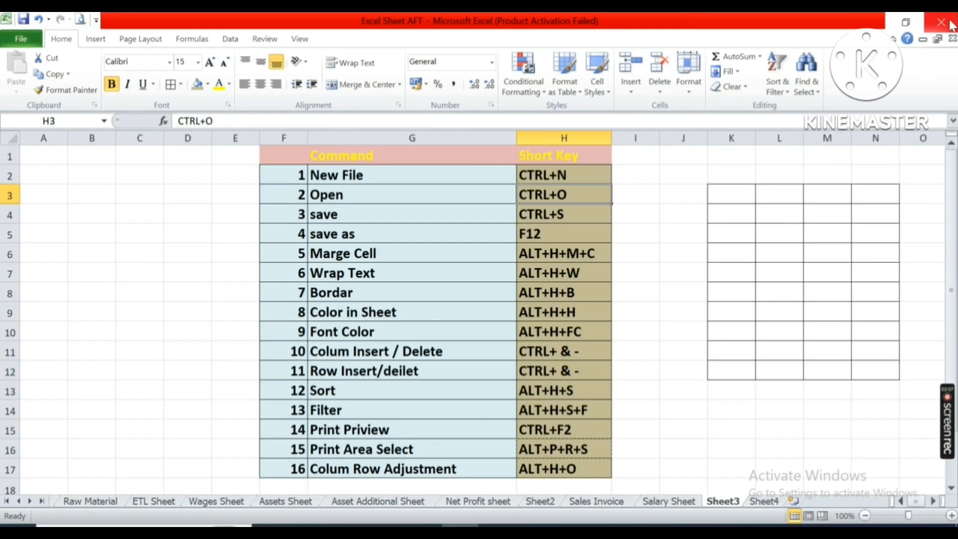
# Save the workbook as Sheet Extra on the New Volume (E:) drive using the Save As shortcut.
pyautogui.click(569, 212)
pyautogui.click(435, 217)
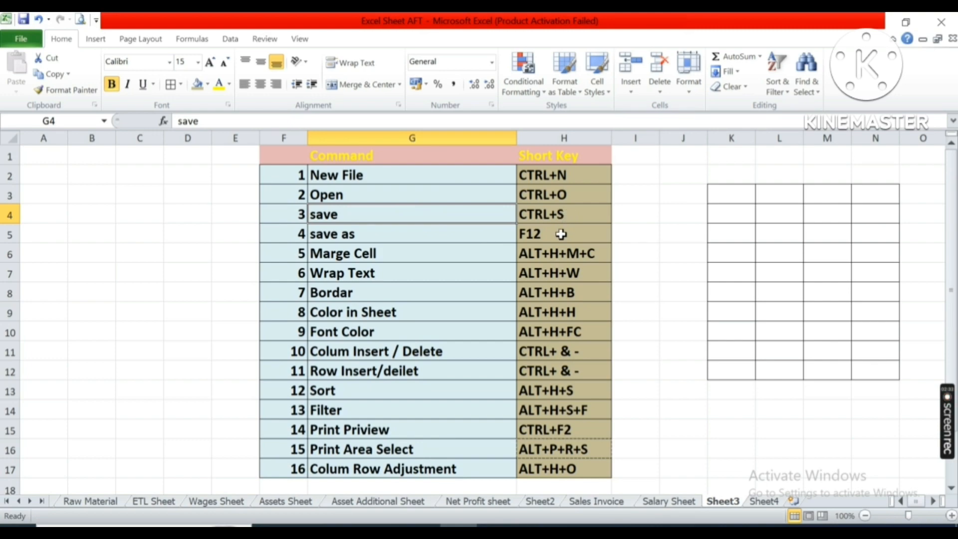
pyautogui.click(379, 235)
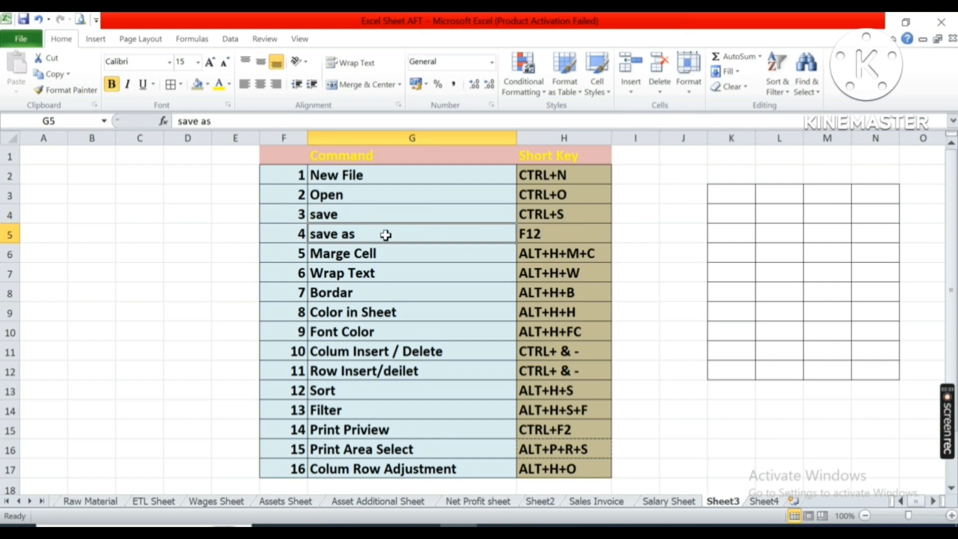
pyautogui.click(544, 232)
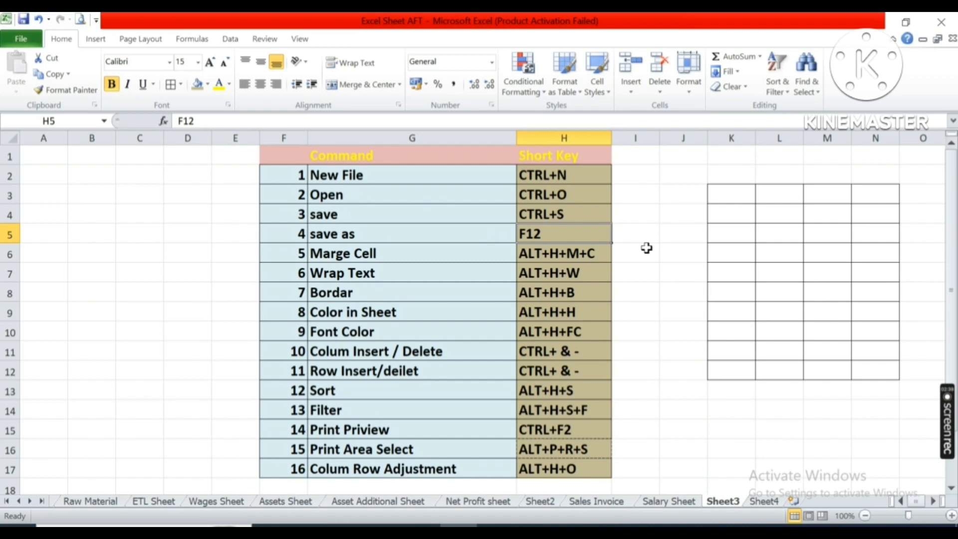
pyautogui.press('F12')
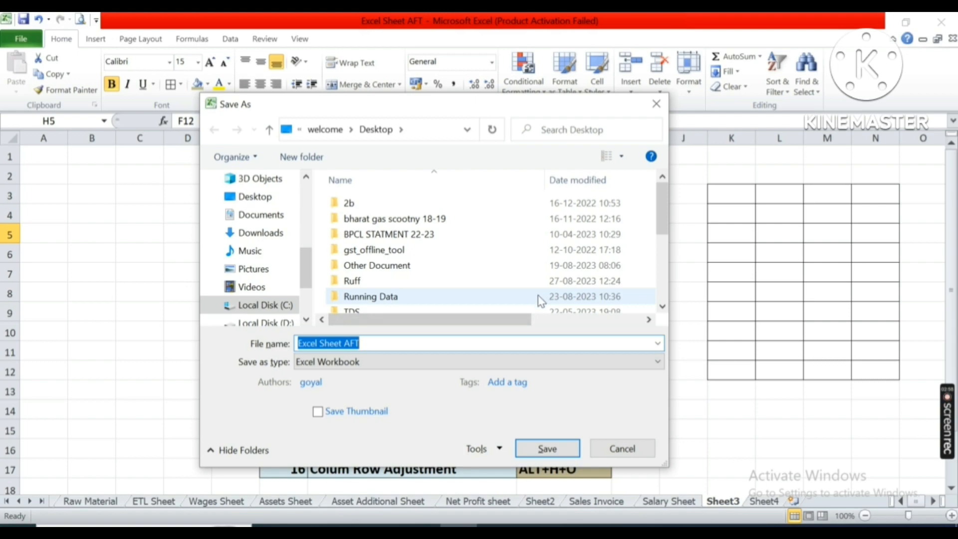
pyautogui.moveTo(541, 301)
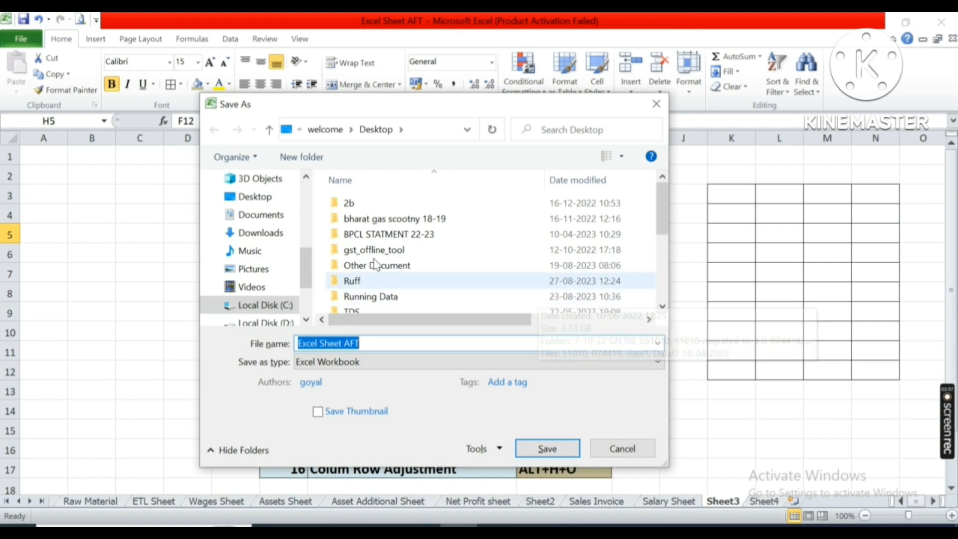
pyautogui.moveTo(303, 261); pyautogui.dragTo(305, 281)
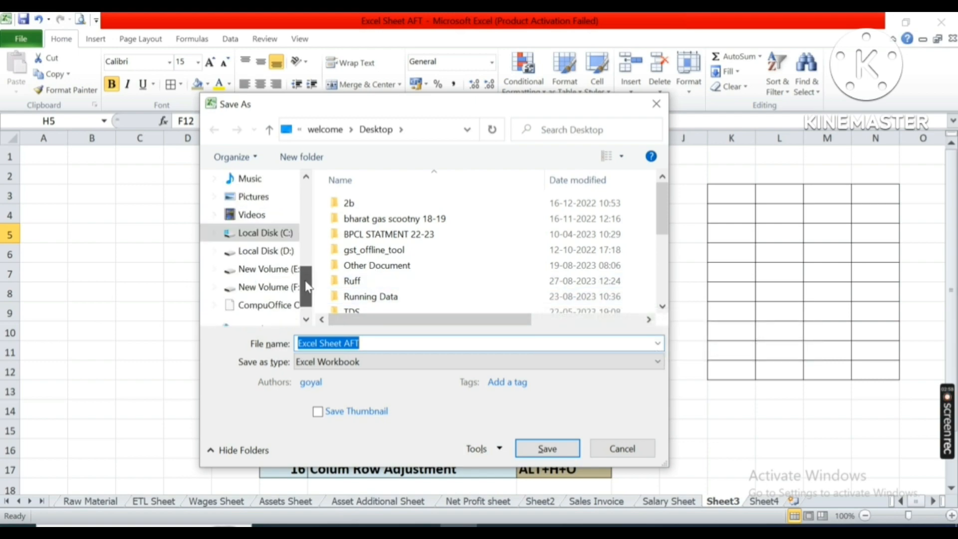
pyautogui.click(266, 273)
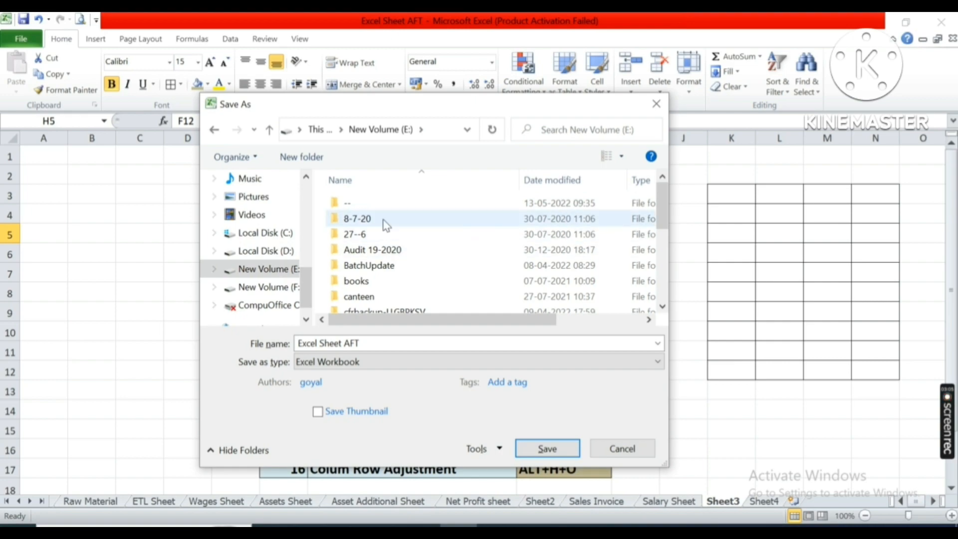
pyautogui.click(377, 343)
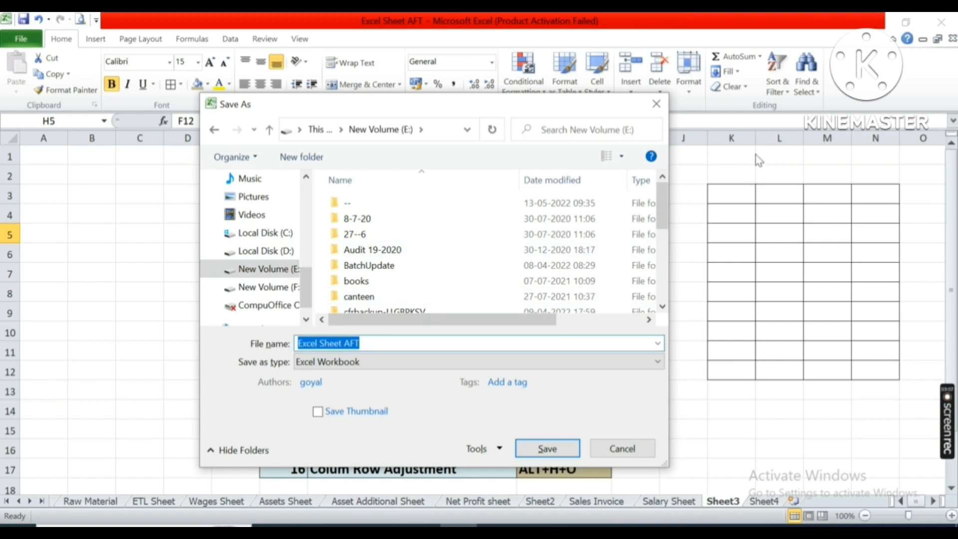
pyautogui.write('Sheet ')
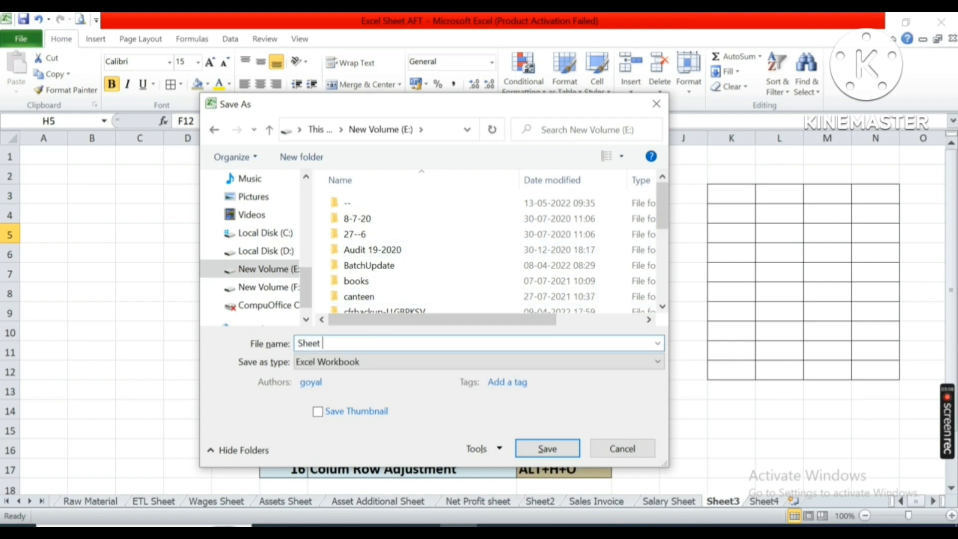
pyautogui.write('Extra')
pyautogui.click(557, 450)
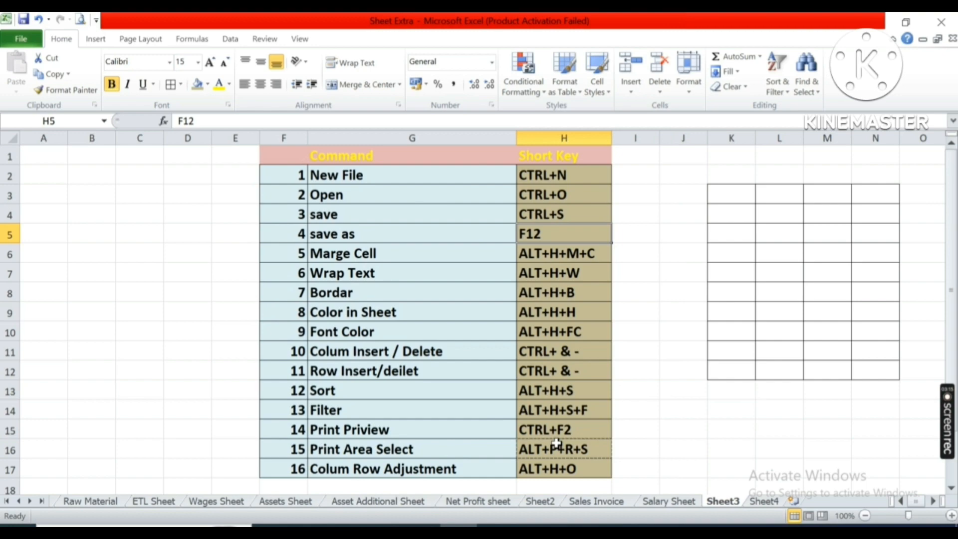
# Point out the Save As and Merge Cell shortcut entries in the reference table.
pyautogui.click(444, 231)
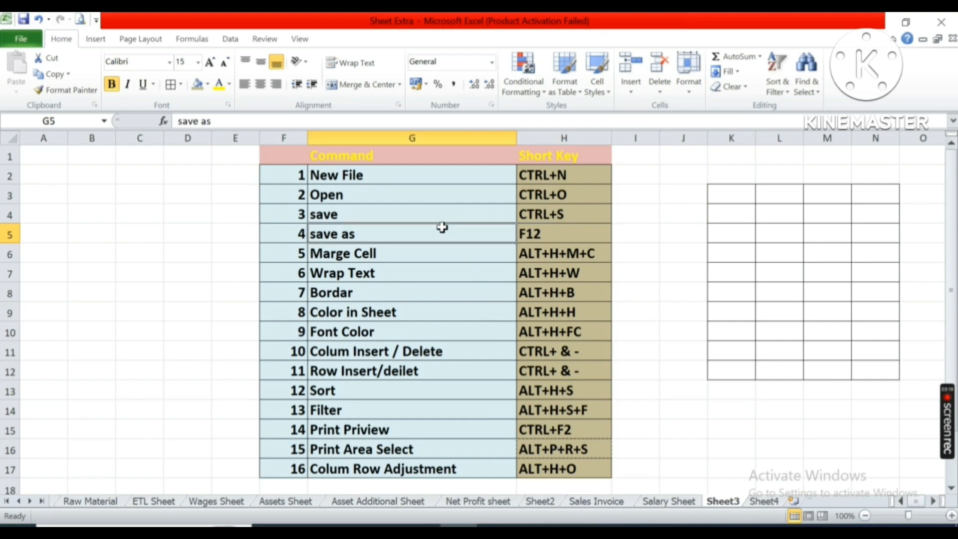
pyautogui.click(542, 234)
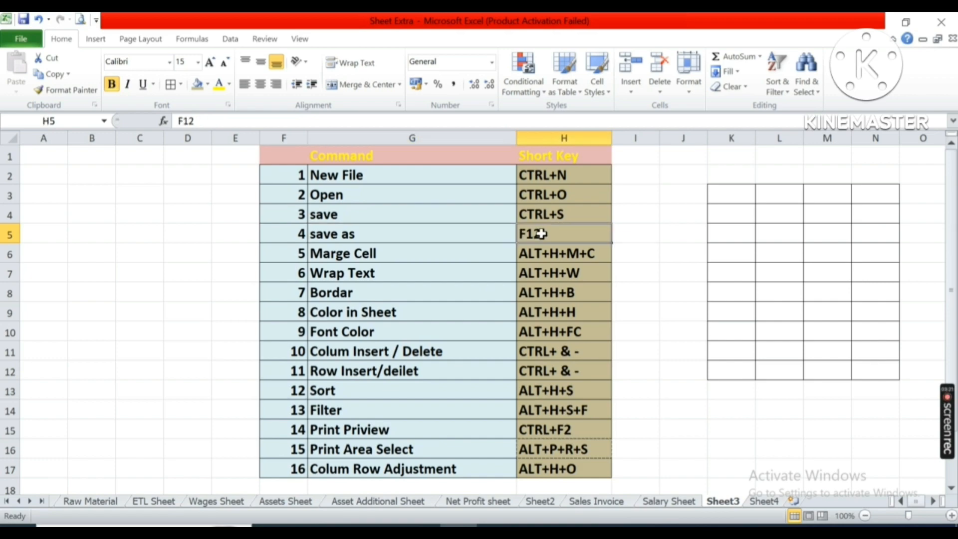
pyautogui.click(386, 258)
pyautogui.click(561, 256)
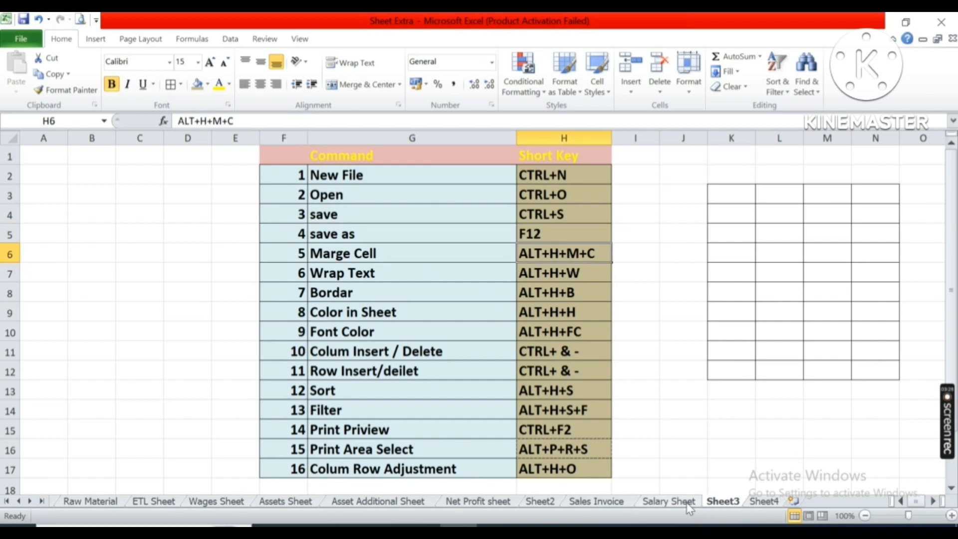
# Merge and center the Salary Sheet title across A1 to J1 using the Alt+H+M+C Merge Cell shortcut.
pyautogui.click(669, 501)
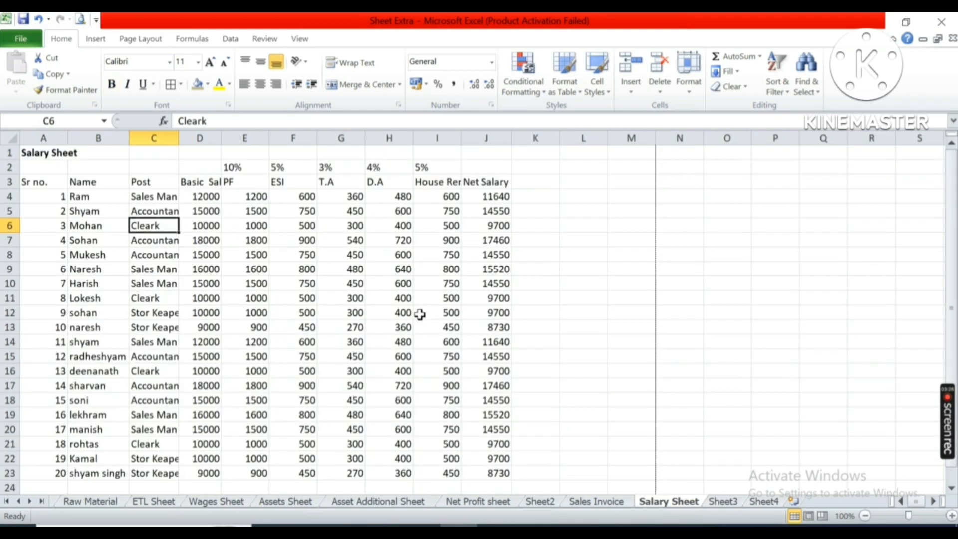
pyautogui.click(50, 154)
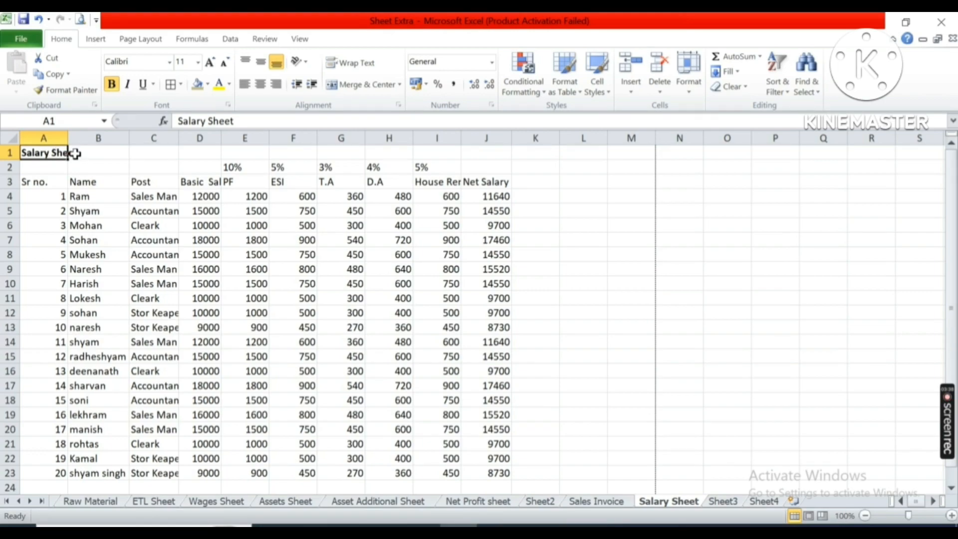
pyautogui.moveTo(64, 152); pyautogui.dragTo(490, 147)
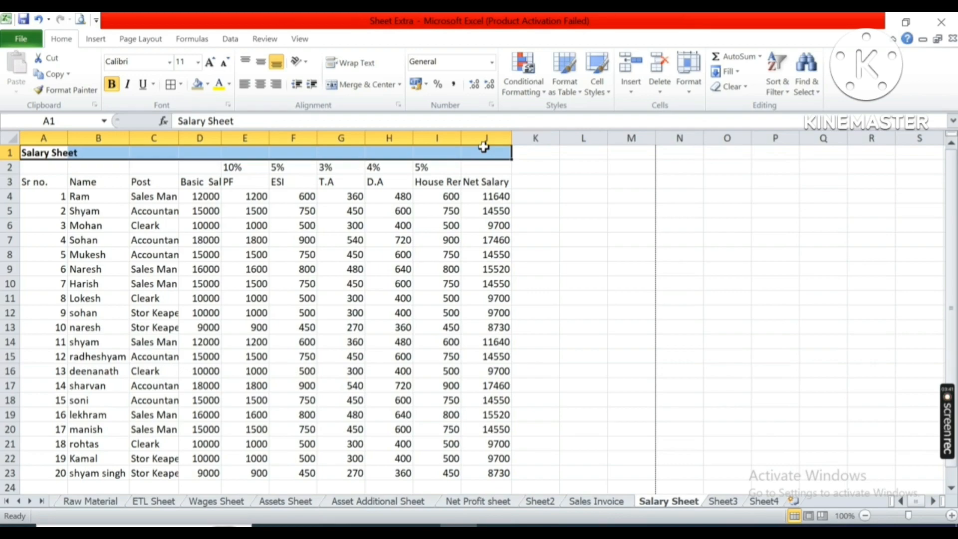
pyautogui.click(362, 87)
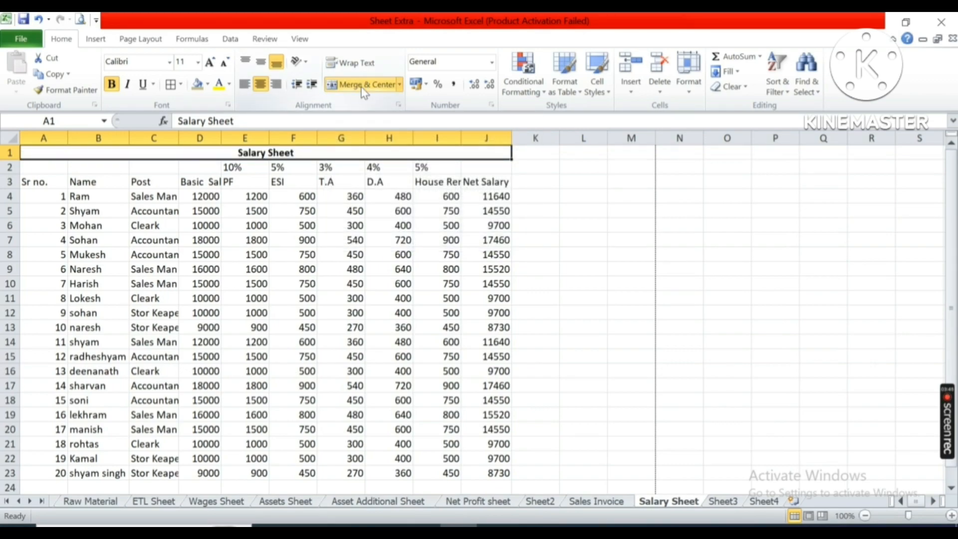
pyautogui.click(363, 89)
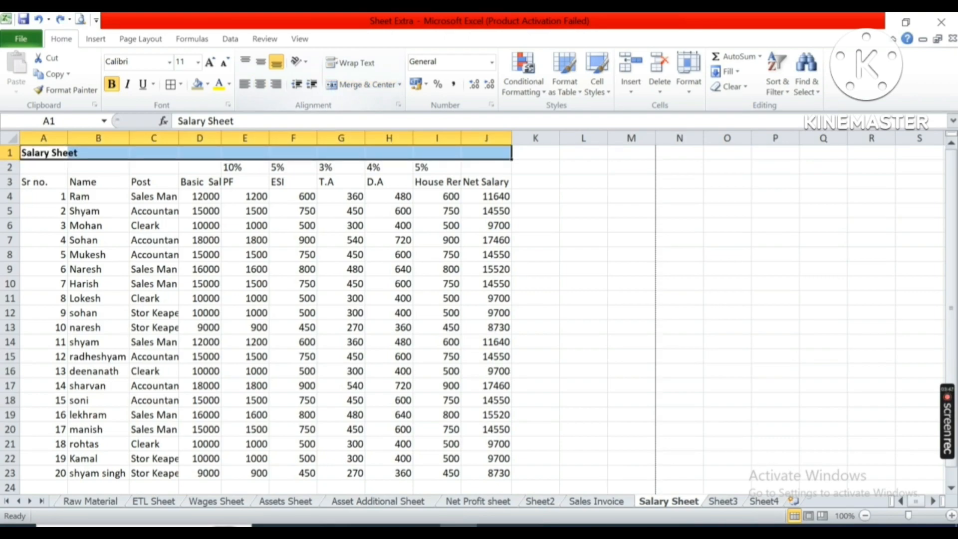
pyautogui.click(725, 503)
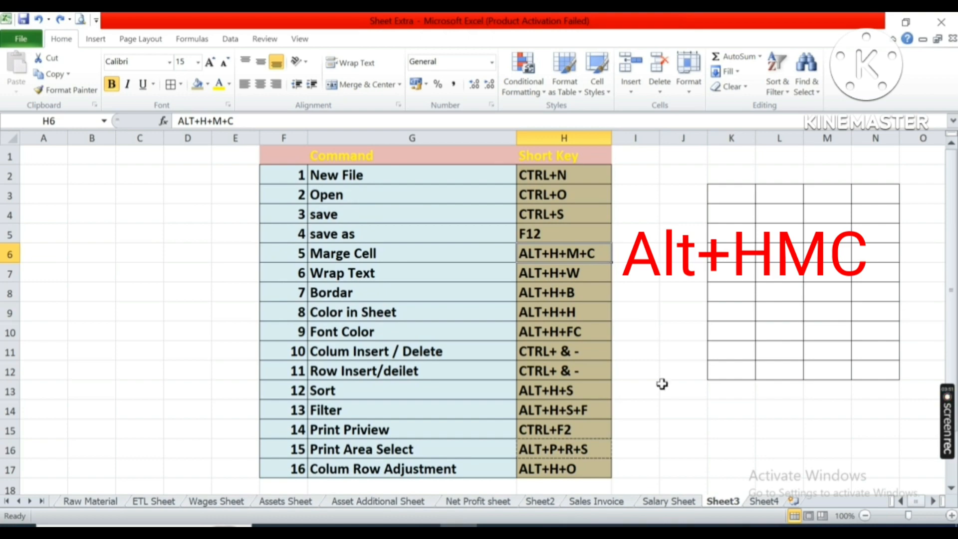
pyautogui.click(689, 504)
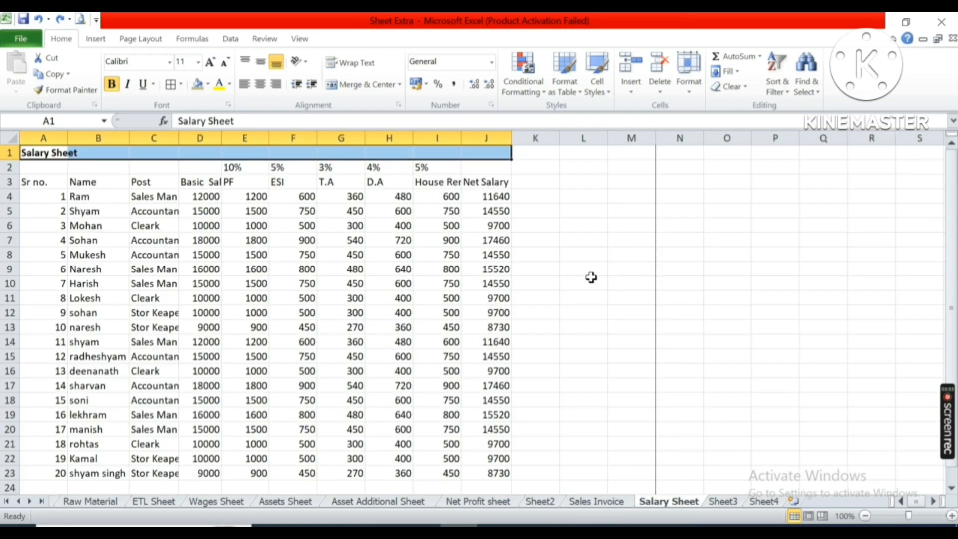
pyautogui.hotkey('alt', 'h')
pyautogui.press('m')
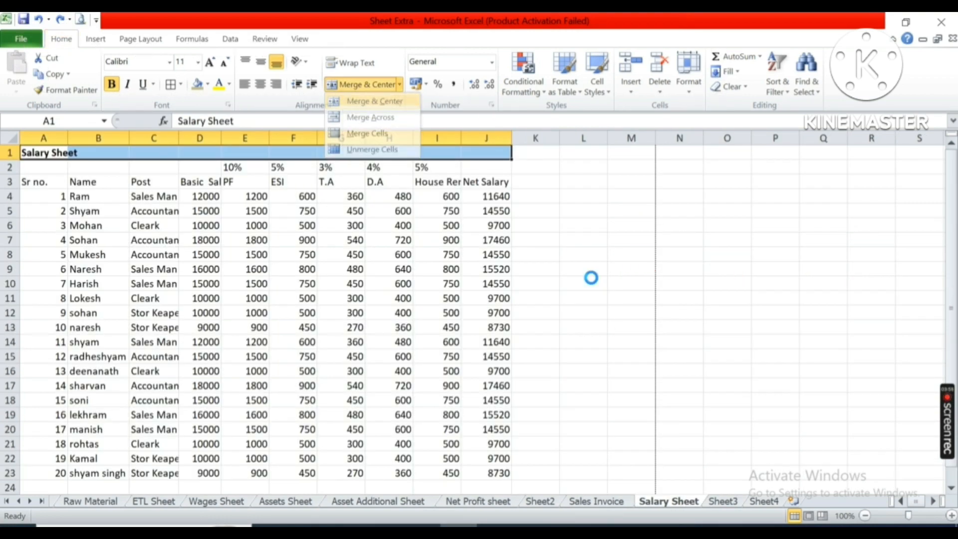
pyautogui.press('c')
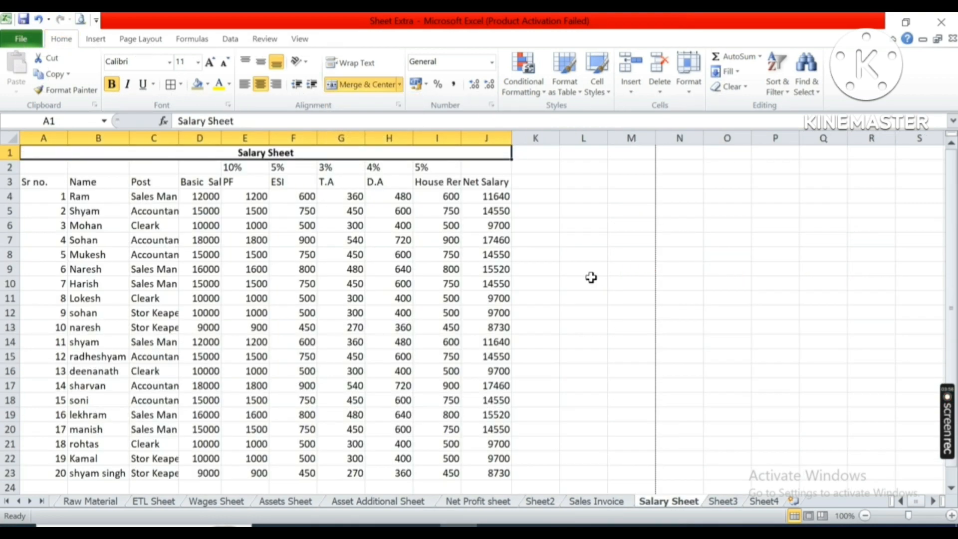
# Merge the bordered block K3:N12 on Sheet3 with the Merge Cell shortcut and enter fdsfsdfsd in it.
pyautogui.click(720, 501)
pyautogui.moveTo(714, 197); pyautogui.dragTo(877, 368)
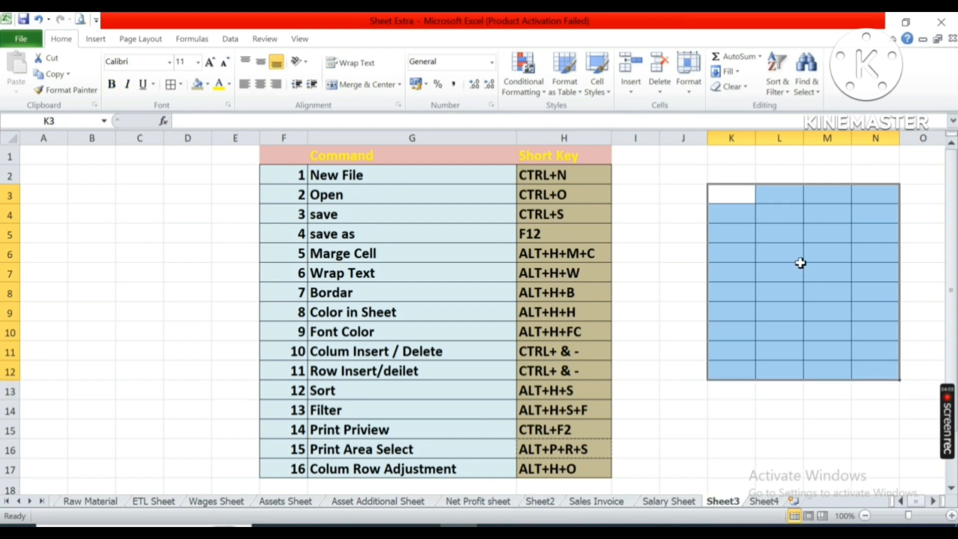
pyautogui.press('alt')
pyautogui.press('h')
pyautogui.press('m')
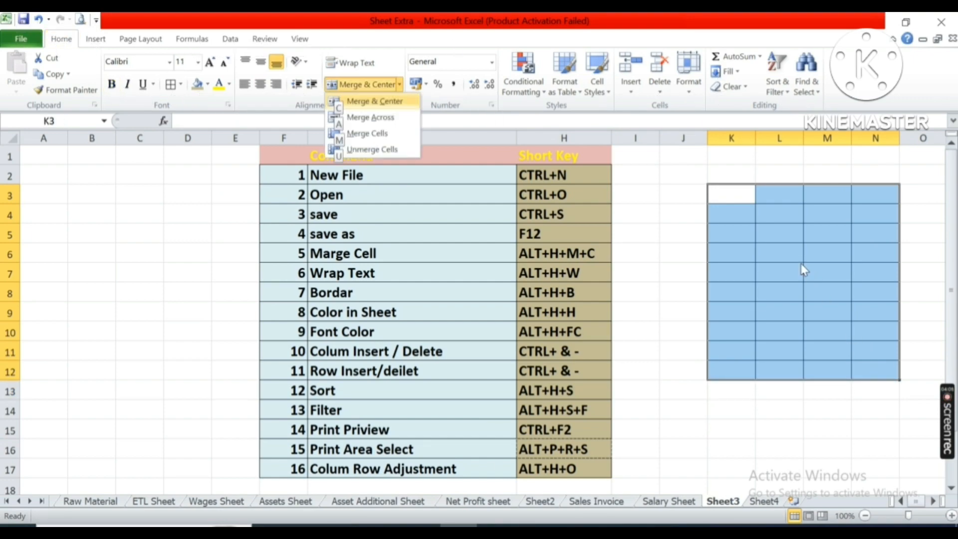
pyautogui.press('c')
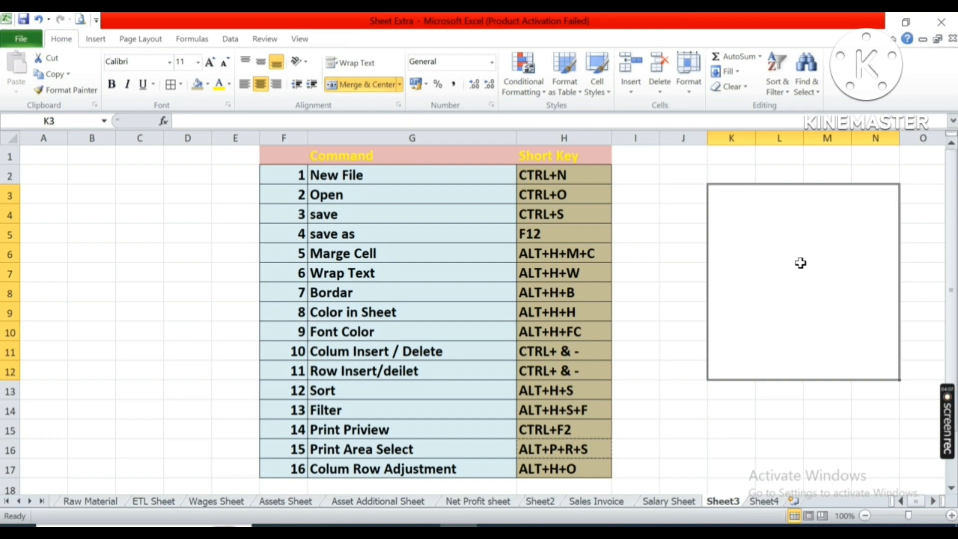
pyautogui.write('fdsfsdfsd')
pyautogui.press('Return')
pyautogui.press('Up')
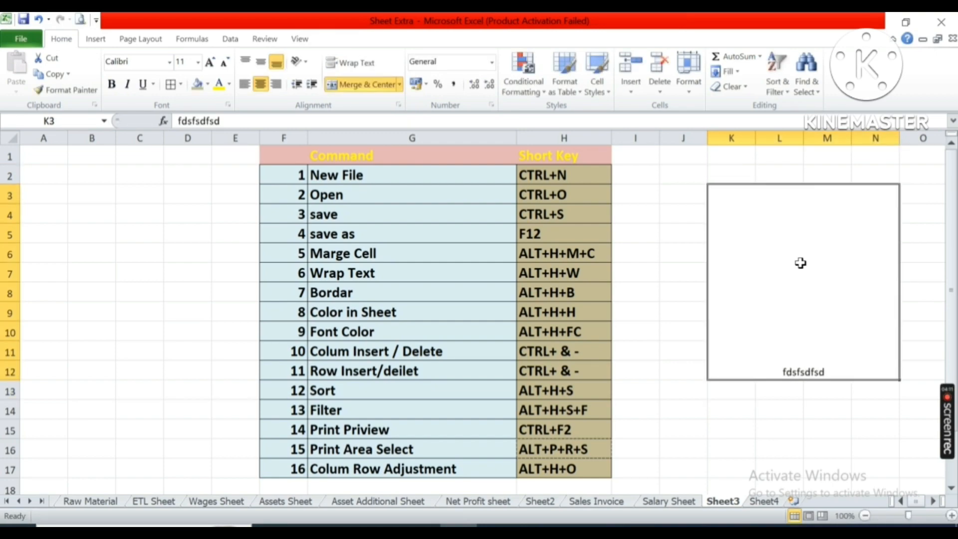
# Widen column I on the Salary Sheet to show the full House Rentle Allownce header, then narrow it again.
pyautogui.click(553, 251)
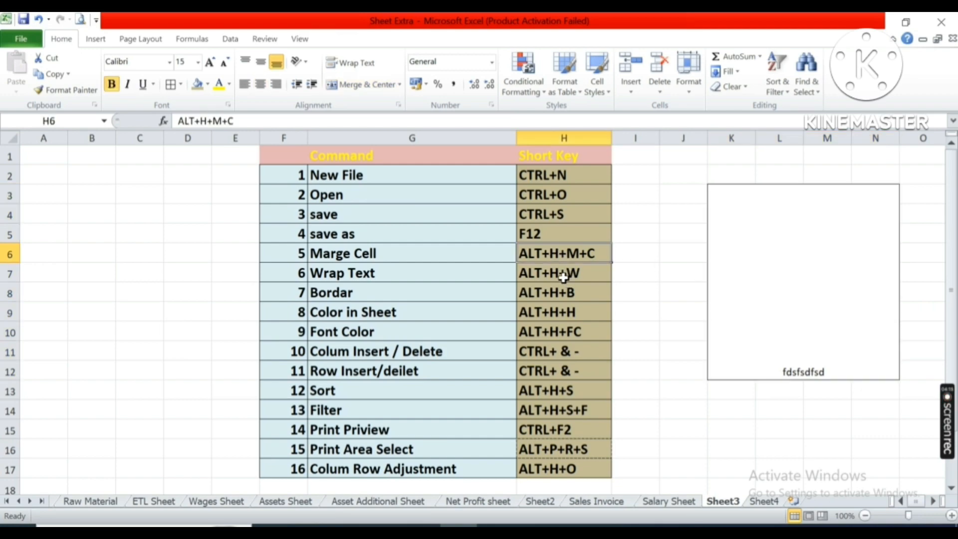
pyautogui.click(545, 272)
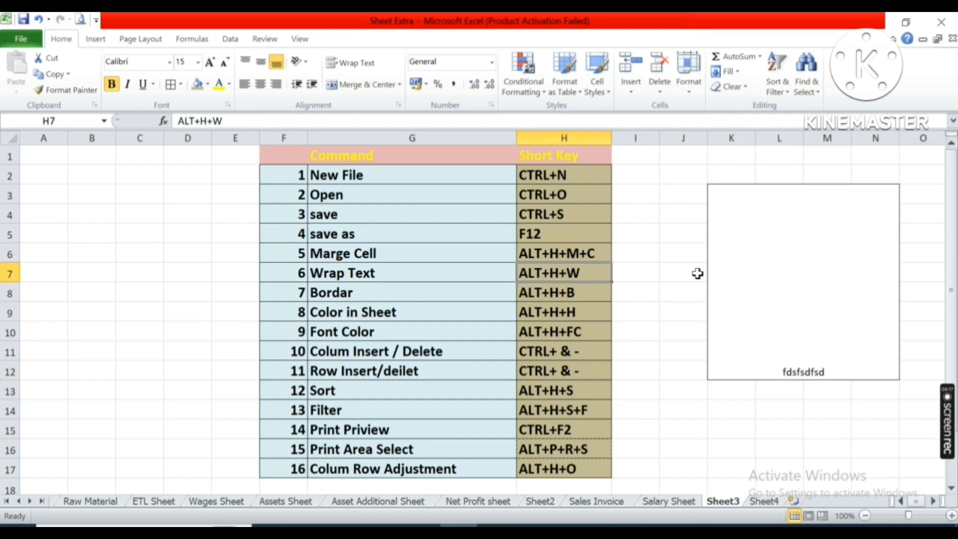
pyautogui.click(682, 500)
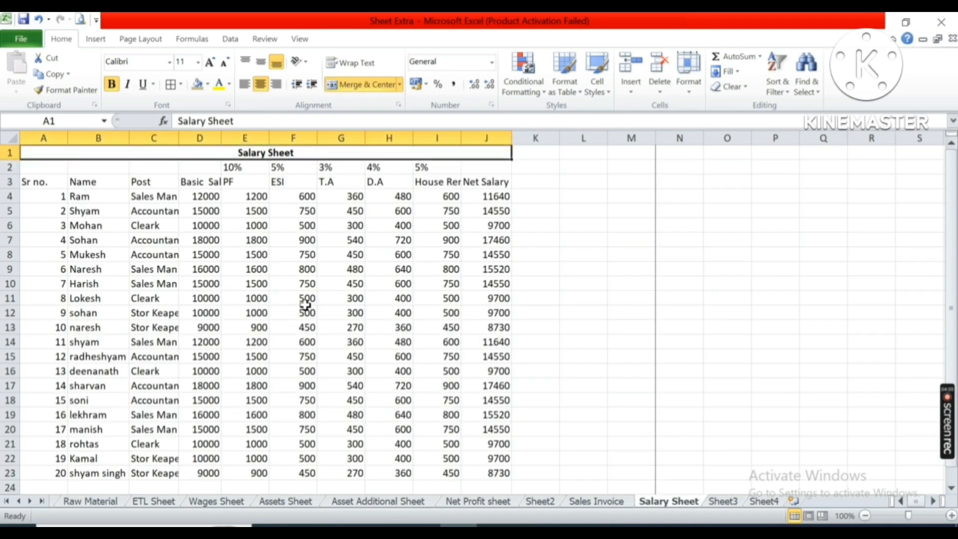
pyautogui.click(421, 181)
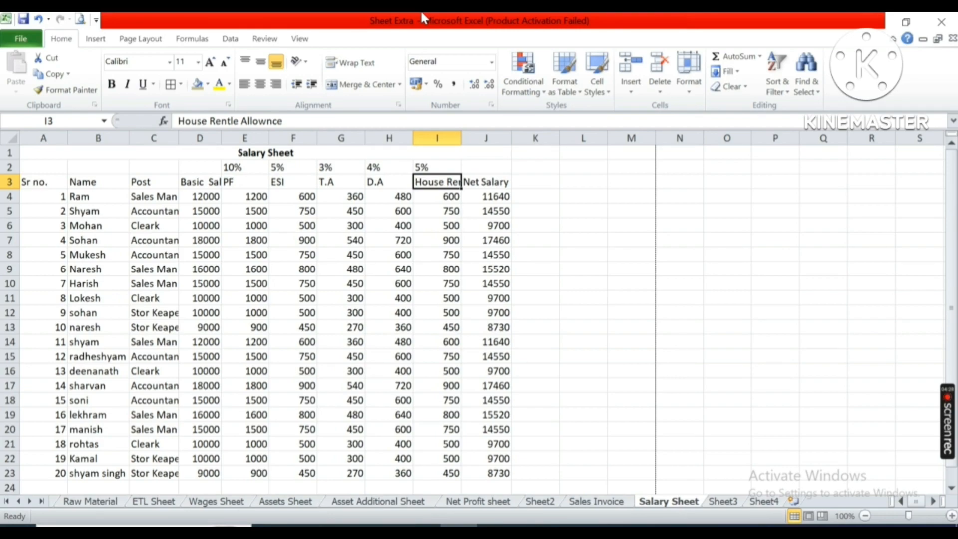
pyautogui.moveTo(462, 135); pyautogui.dragTo(532, 135)
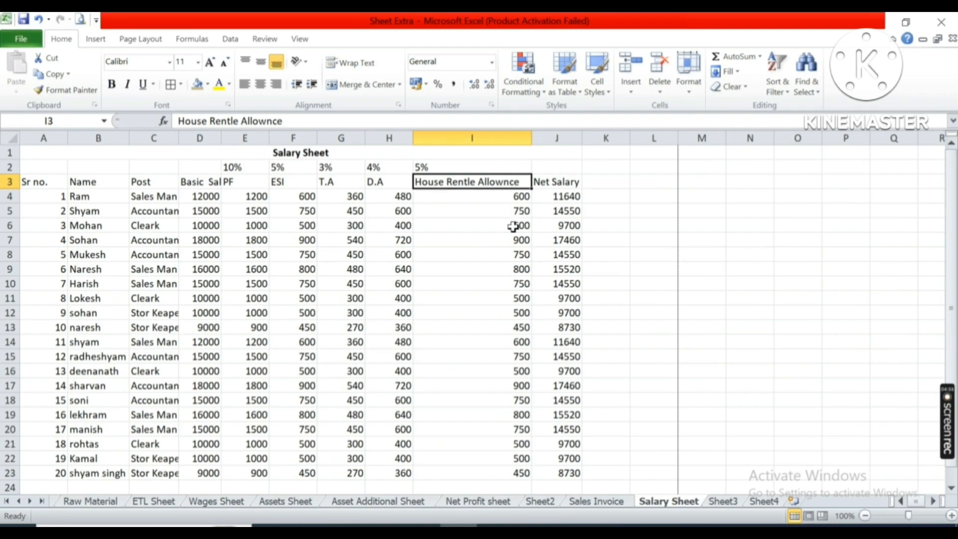
pyautogui.click(475, 200)
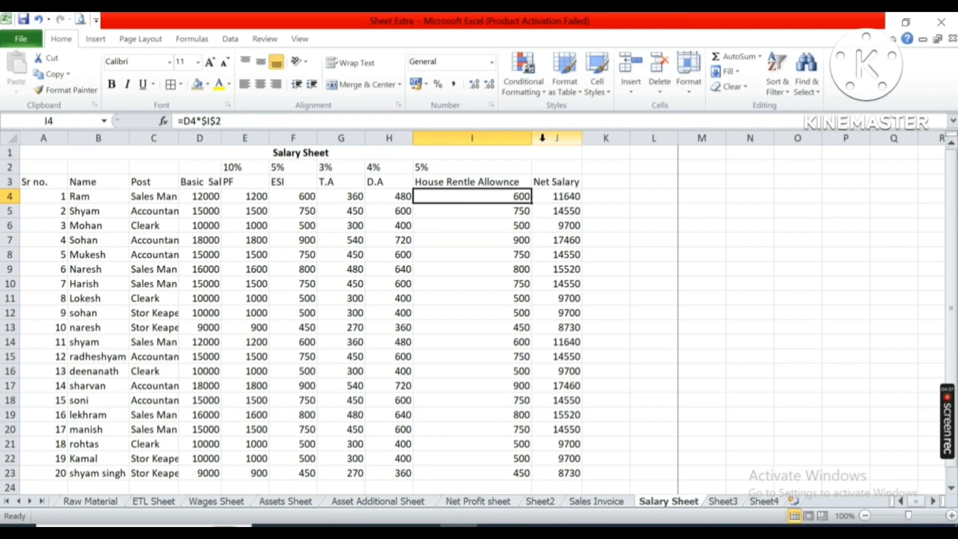
pyautogui.moveTo(532, 139); pyautogui.dragTo(469, 142)
# Wrap the House Rentle Allownce header text in cell I3 using the Alt+H+W Wrap Text shortcut.
pyautogui.click(460, 183)
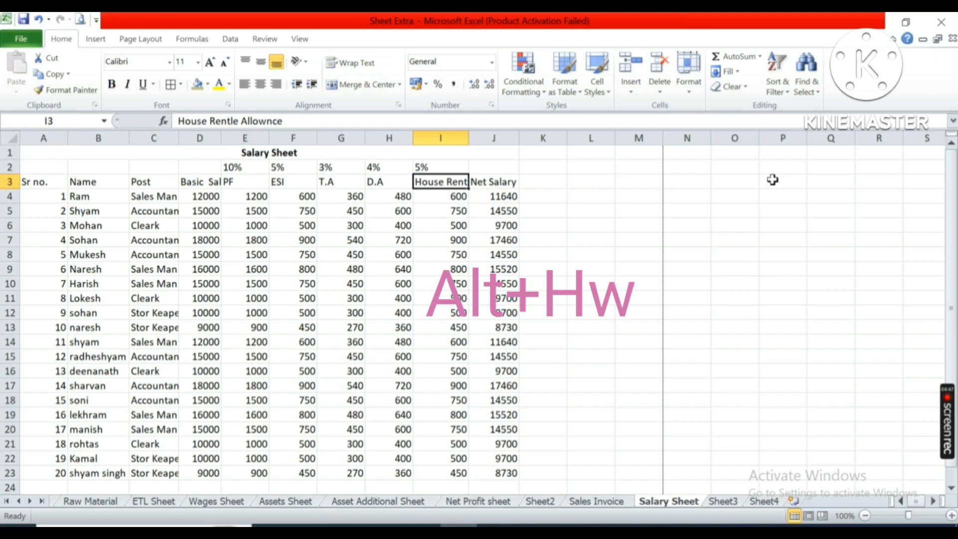
pyautogui.press('alt')
pyautogui.press('h')
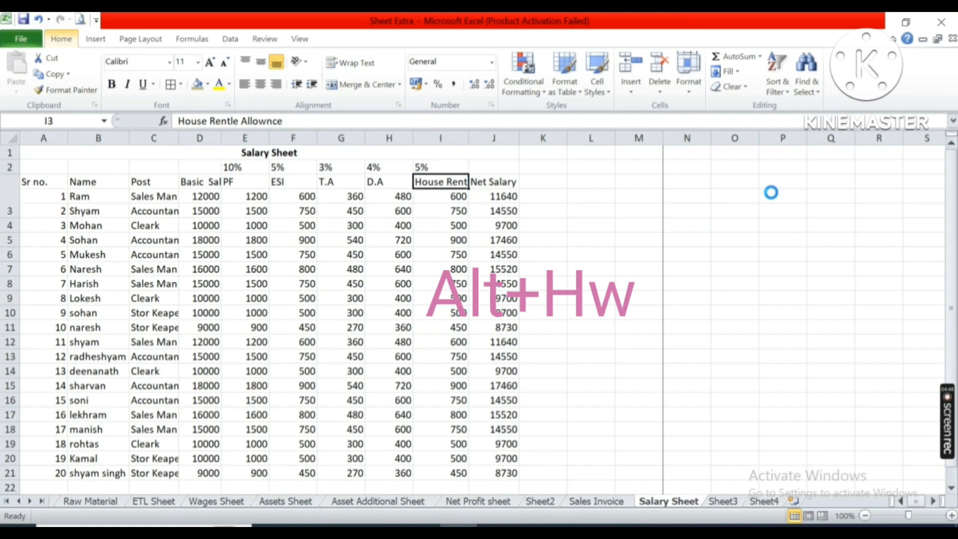
pyautogui.press('w')
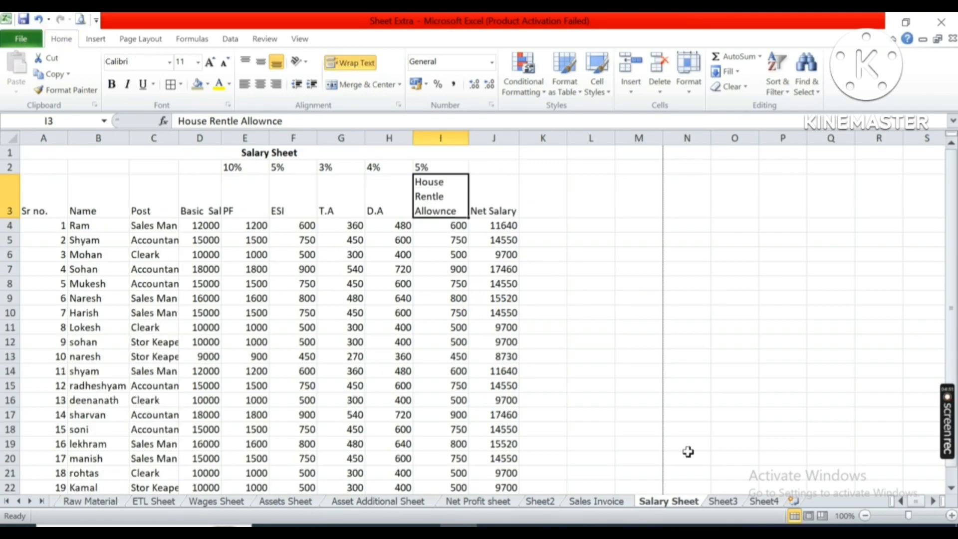
# Review the Border shortcut in Sheet3's table, then open and close the Salary Sheet's print preview.
pyautogui.click(737, 502)
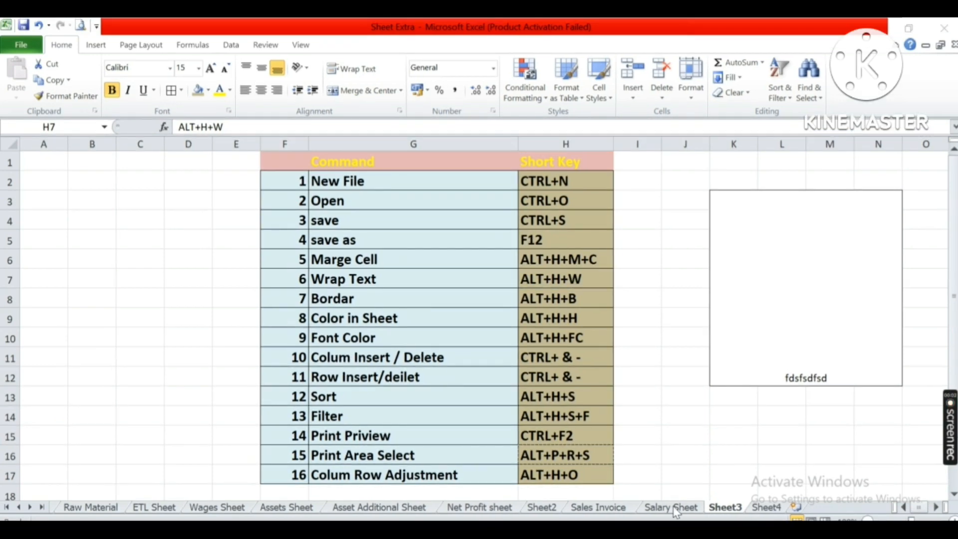
pyautogui.click(632, 433)
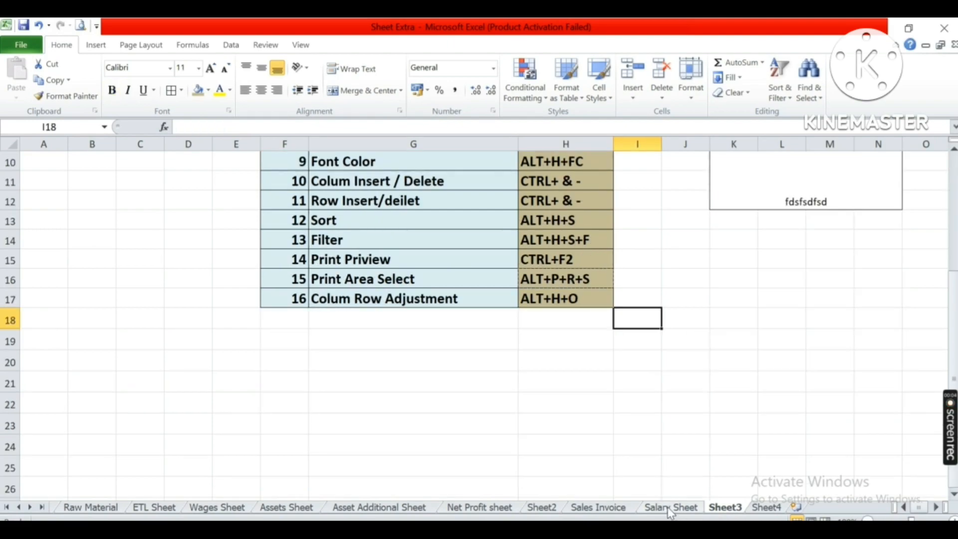
pyautogui.click(671, 507)
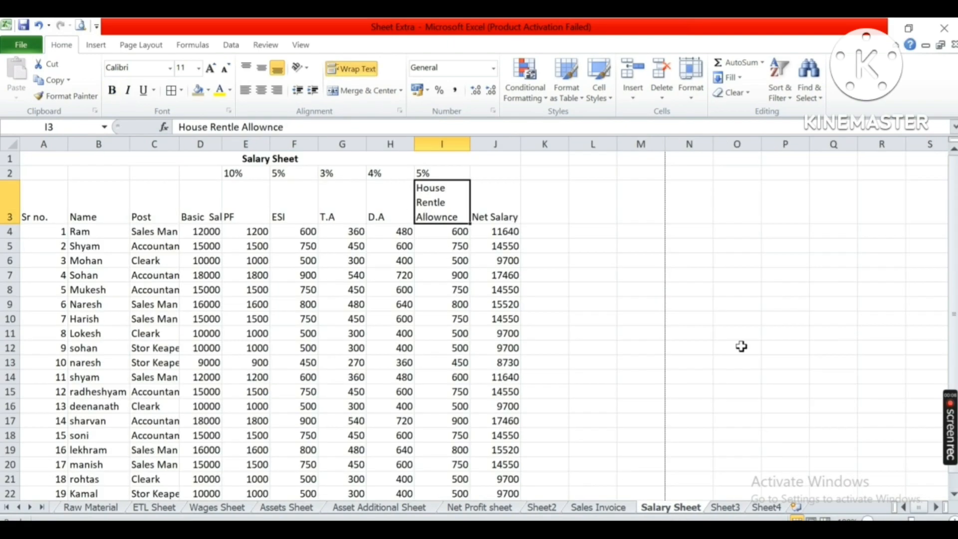
pyautogui.click(740, 508)
pyautogui.scroll(3, 618, 322)
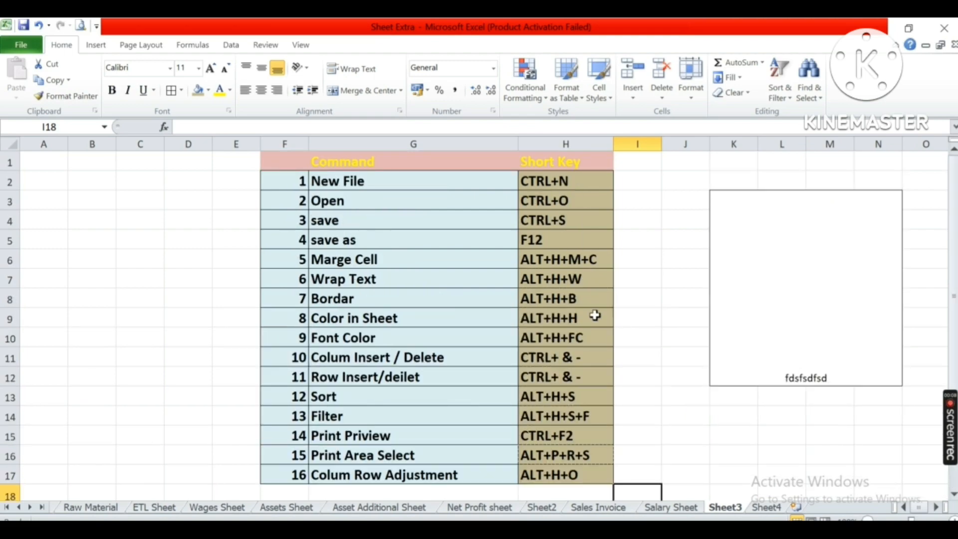
pyautogui.click(554, 280)
pyautogui.press('Down')
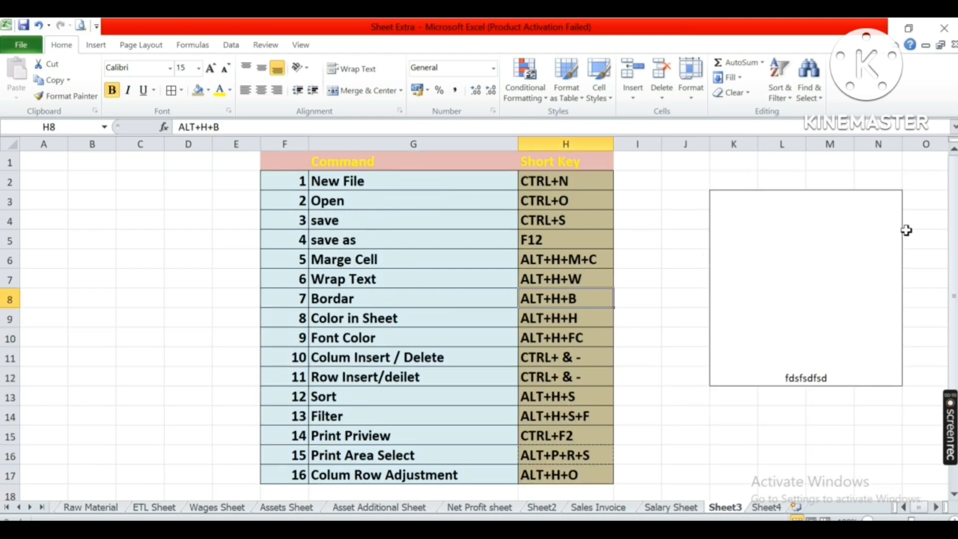
pyautogui.click(660, 496)
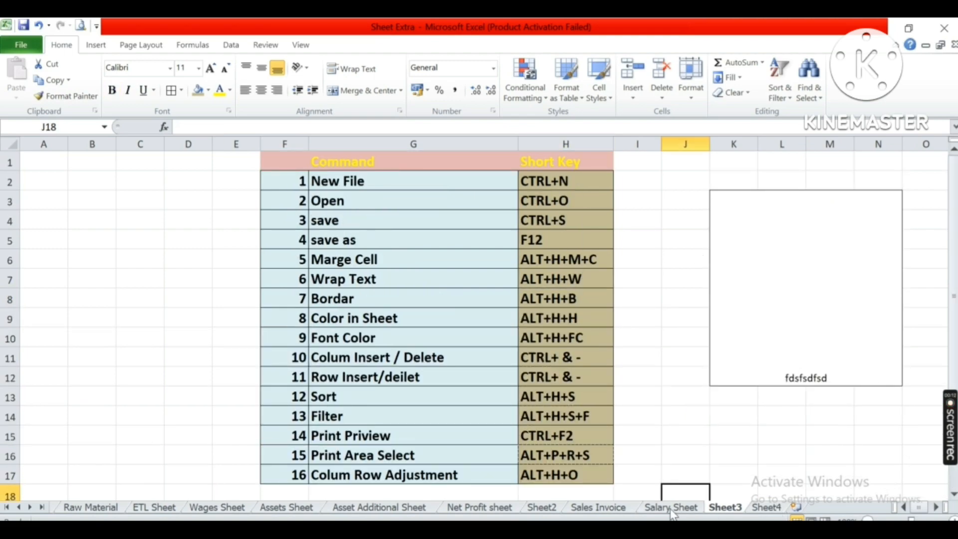
pyautogui.click(672, 507)
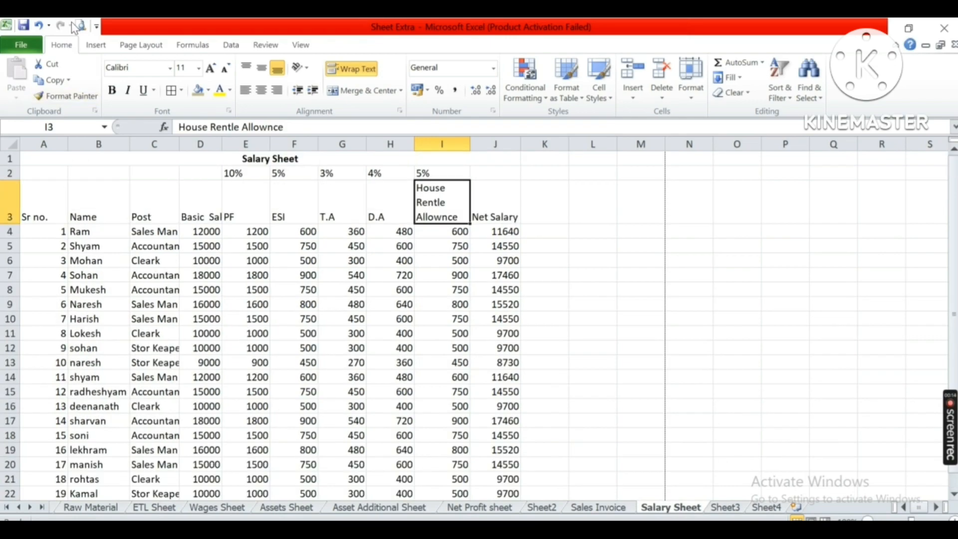
pyautogui.hotkey('ctrl', 'p')
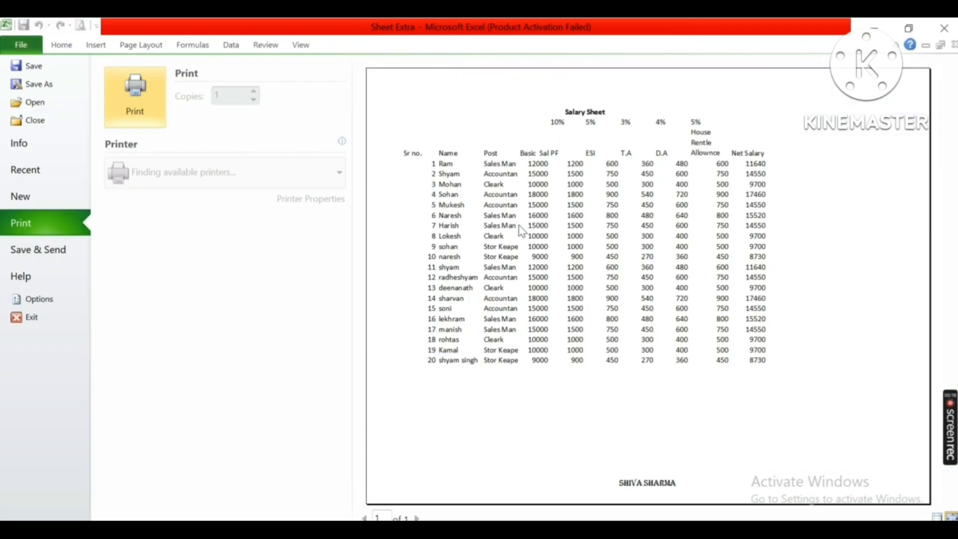
pyautogui.press('Escape')
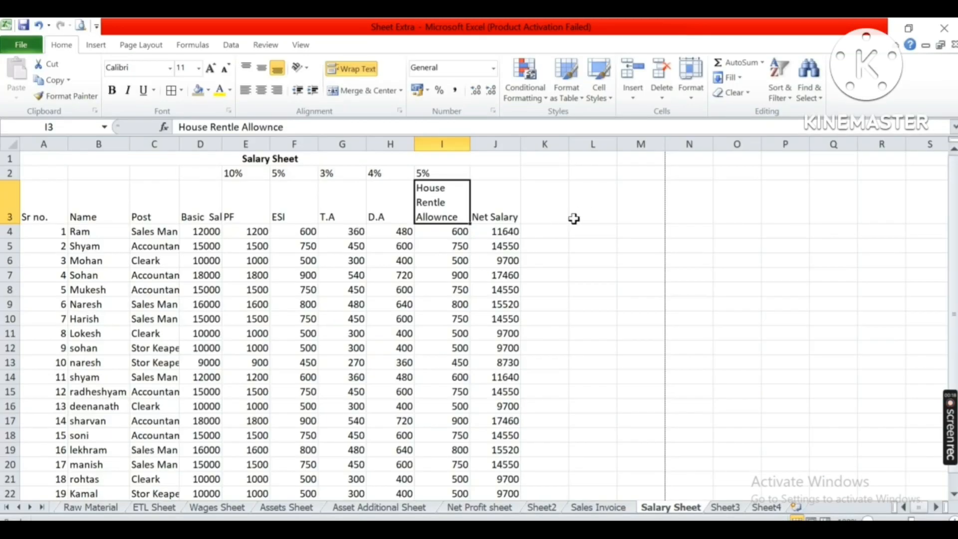
# Select the salary table A3:J24 and apply All Borders to it with the Alt+H+B Border shortcut.
pyautogui.click(45, 205)
pyautogui.hotkey('shift', 'Right')
pyautogui.hotkey('shift', 'Right')
pyautogui.hotkey('shift', 'Right')
pyautogui.hotkey('shift', 'Right')
pyautogui.hotkey('shift', 'Right')
pyautogui.hotkey('shift', 'Right')
pyautogui.hotkey('shift', 'Right')
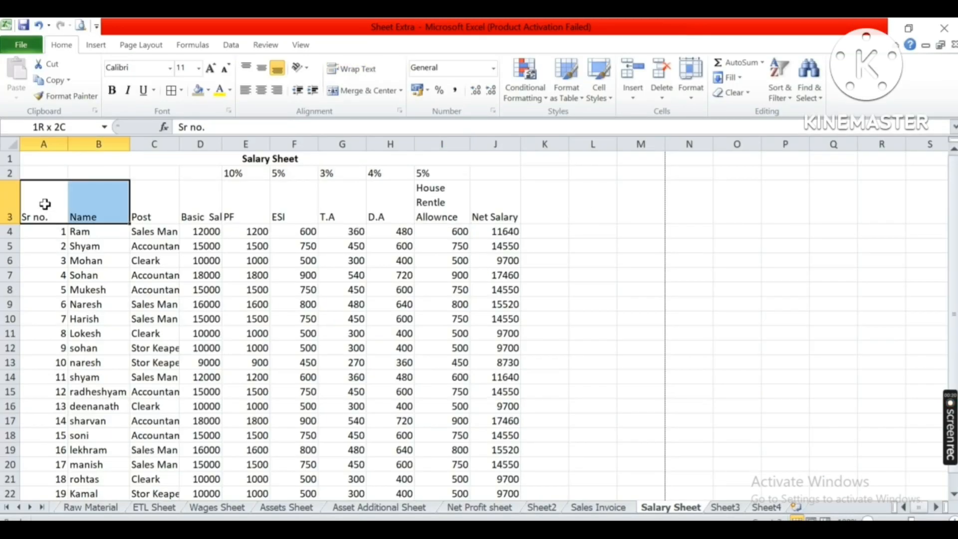
pyautogui.hotkey('shift', 'Down')
pyautogui.hotkey('shift', 'Down')
pyautogui.hotkey('shift', 'Down')
pyautogui.hotkey('shift', 'Down')
pyautogui.hotkey('shift', 'Right')
pyautogui.hotkey('shift', 'Right')
pyautogui.hotkey('shift', 'Down')
pyautogui.hotkey('shift', 'Down')
pyautogui.hotkey('shift', 'Down')
pyautogui.hotkey('shift', 'Down')
pyautogui.hotkey('shift', 'Down')
pyautogui.hotkey('shift', 'Down')
pyautogui.hotkey('shift', 'Down')
pyautogui.hotkey('shift', 'Down')
pyautogui.hotkey('shift', 'Down')
pyautogui.hotkey('shift', 'Down')
pyautogui.hotkey('shift', 'Down')
pyautogui.hotkey('shift', 'Down')
pyautogui.hotkey('shift', 'Down')
pyautogui.hotkey('shift', 'Down')
pyautogui.hotkey('shift', 'Down')
pyautogui.hotkey('shift', 'Down')
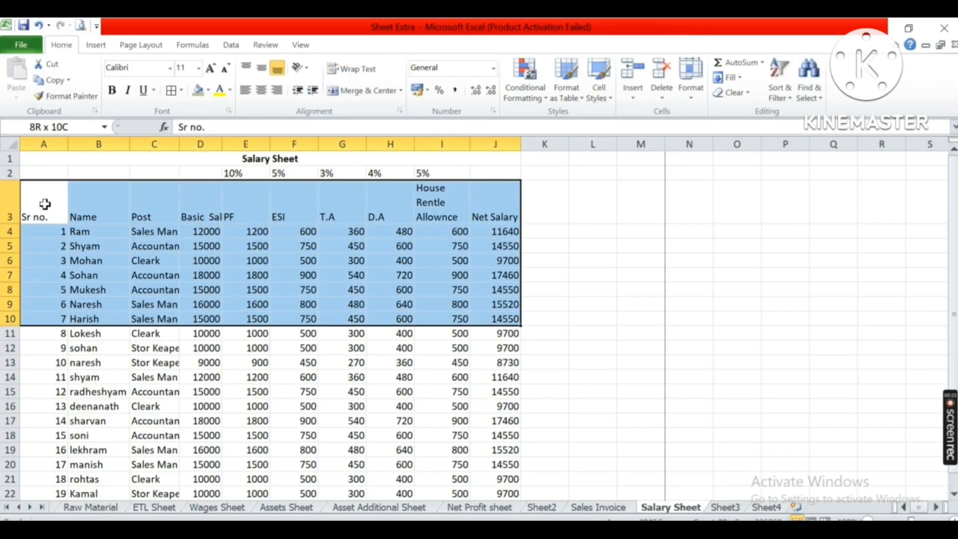
pyautogui.hotkey('shift', 'Down')
pyautogui.hotkey('shift', 'Down')
pyautogui.hotkey('shift', 'Down')
pyautogui.hotkey('shift', 'Up')
pyautogui.hotkey('shift', 'Up')
pyautogui.hotkey('shift', 'Up')
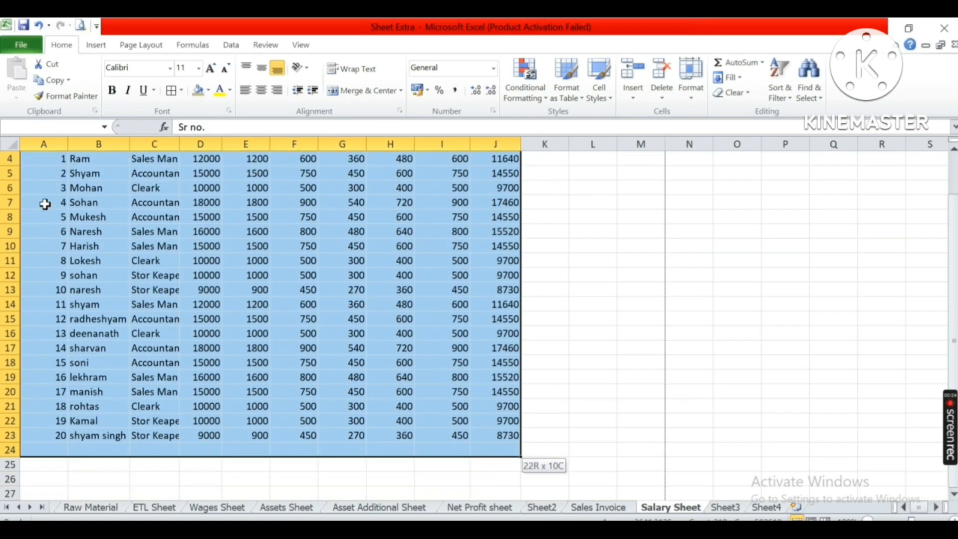
pyautogui.scroll(1, 287, 283)
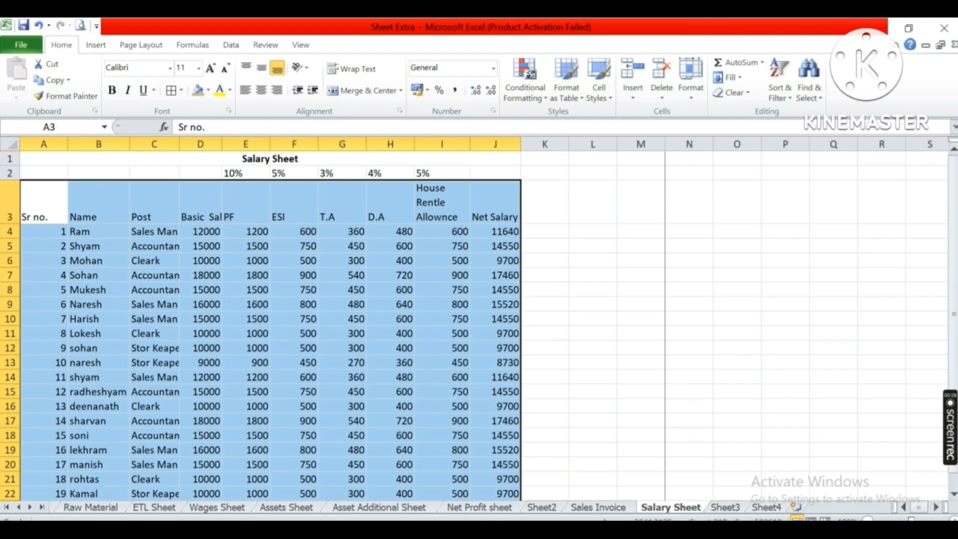
pyautogui.click(723, 509)
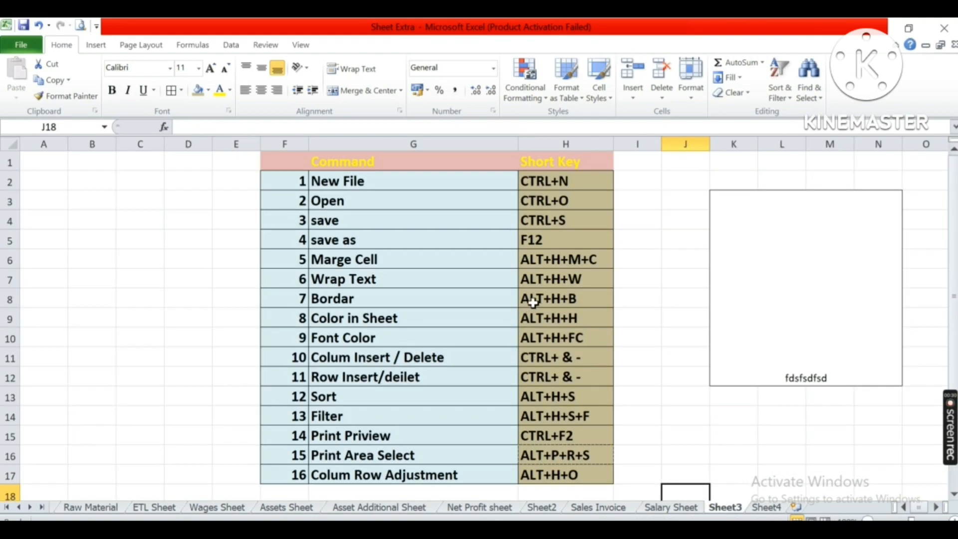
pyautogui.click(665, 505)
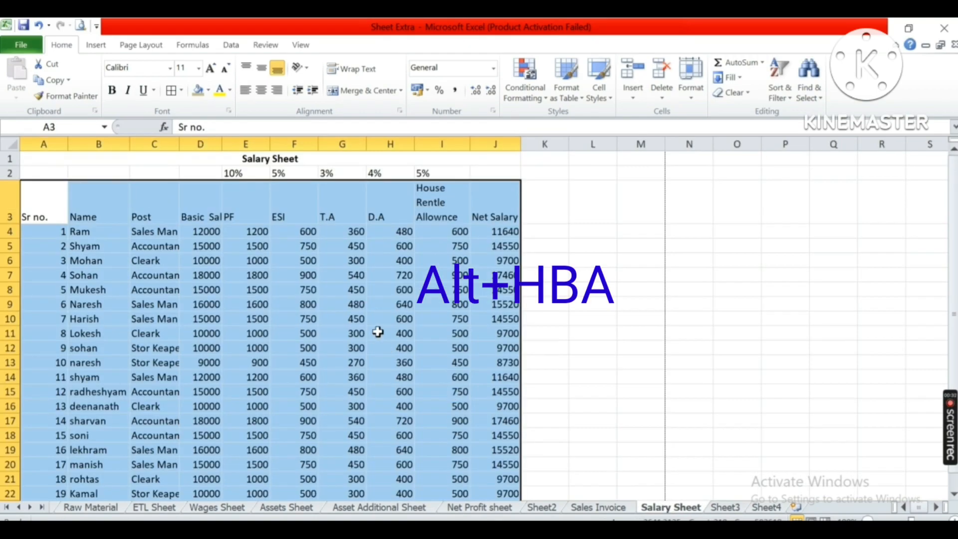
pyautogui.press('alt')
pyautogui.press('h')
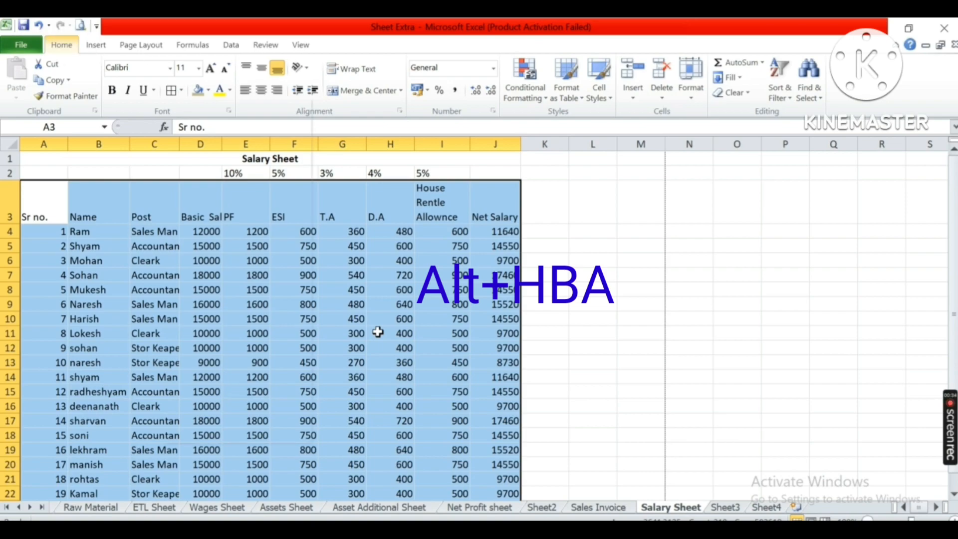
pyautogui.press('b')
pyautogui.press('Down')
pyautogui.press('Down')
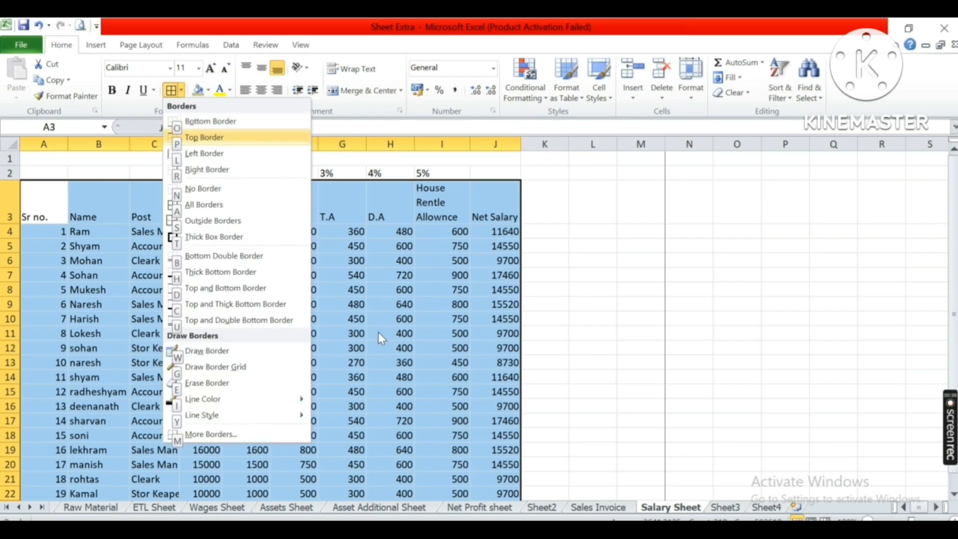
pyautogui.press('Up')
pyautogui.press('Up')
pyautogui.press('Down')
pyautogui.press('Down')
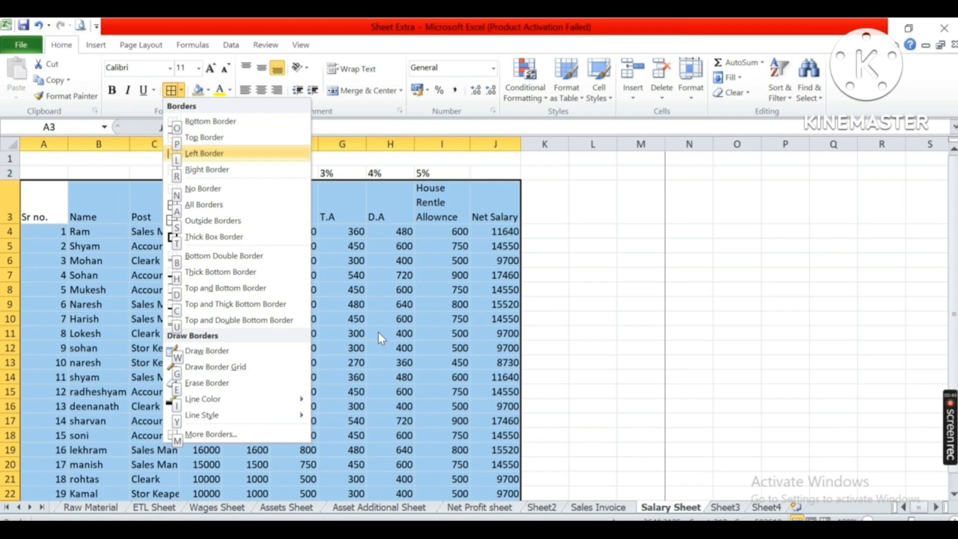
pyautogui.press('Down')
pyautogui.press('Down')
pyautogui.press('Down')
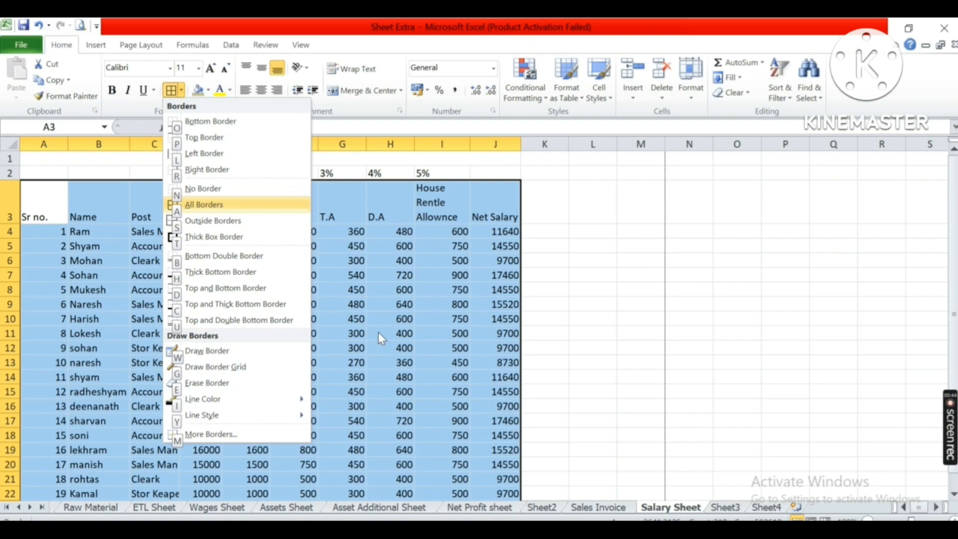
pyautogui.press('Down')
pyautogui.press('Down')
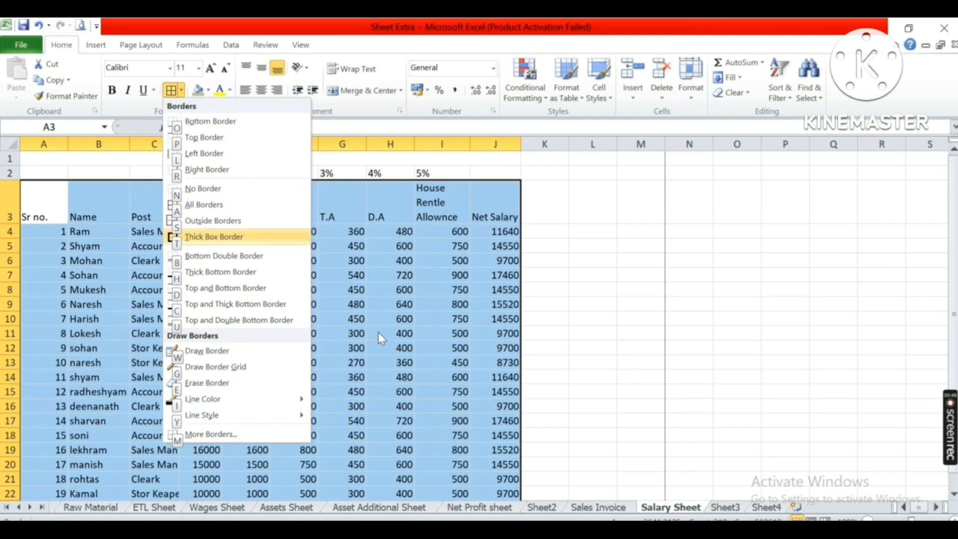
pyautogui.press('Up')
pyautogui.press('Up')
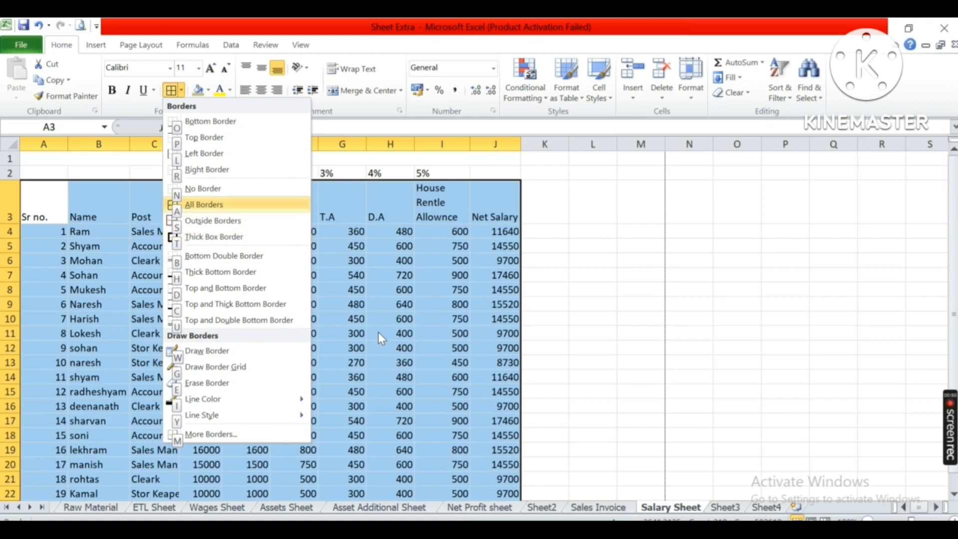
pyautogui.press('Return')
pyautogui.press('Down')
pyautogui.press('Down')
pyautogui.press('Down')
pyautogui.press('Down')
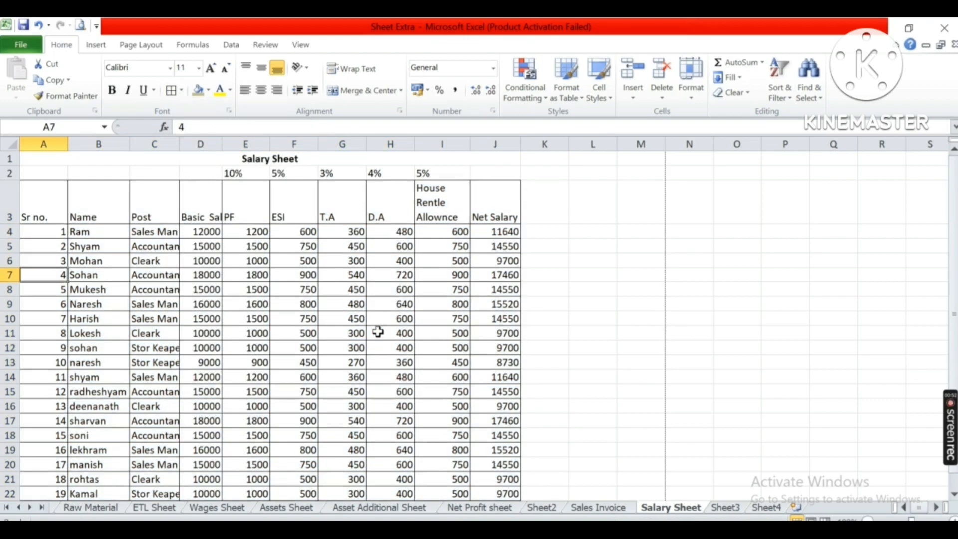
# Preview the Salary Sheet printout, then review the Color in Sheet shortcut in Sheet3's table.
pyautogui.click(80, 28)
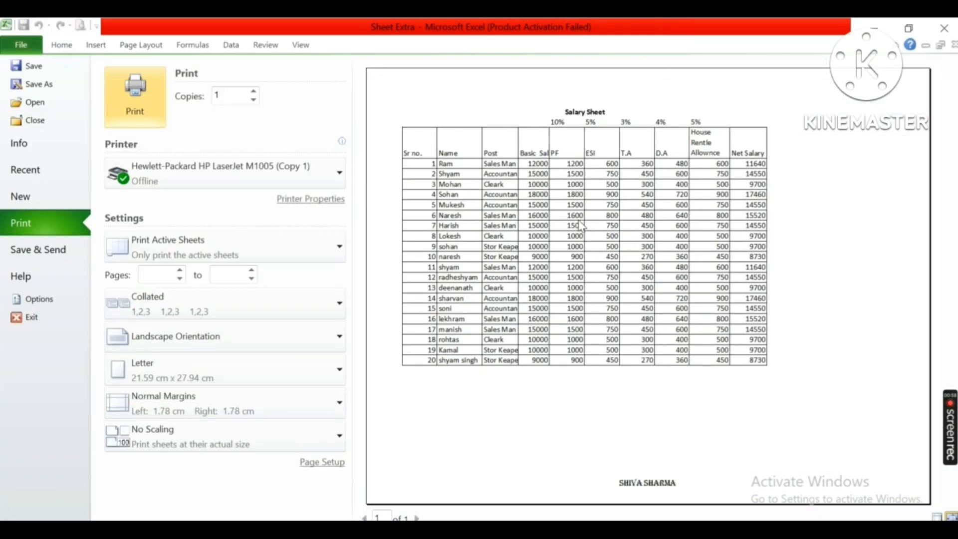
pyautogui.press('Escape')
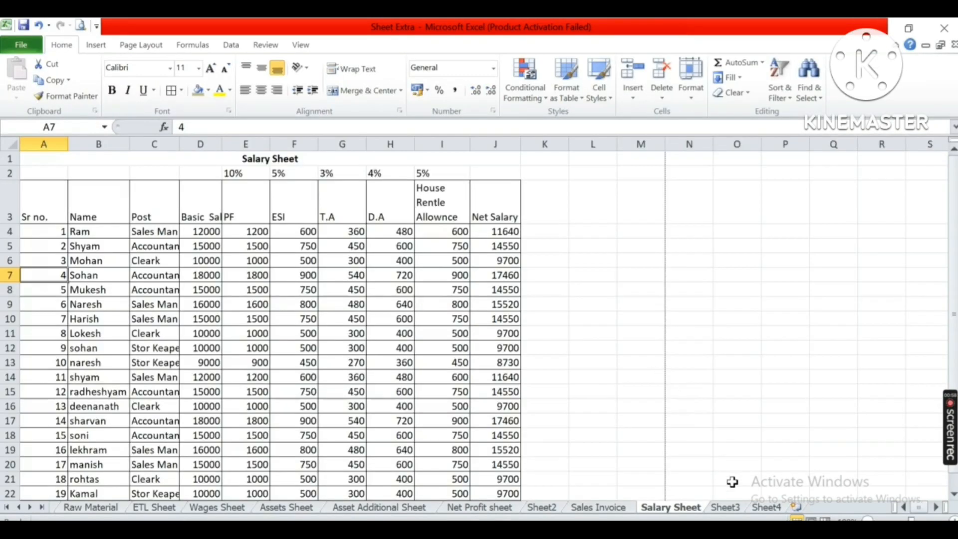
pyautogui.click(728, 508)
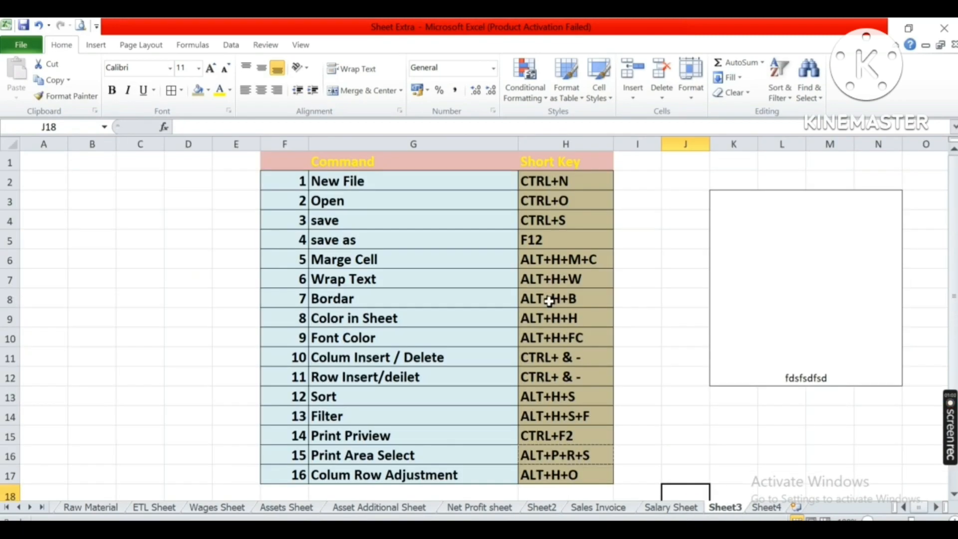
pyautogui.click(550, 301)
pyautogui.press('Down')
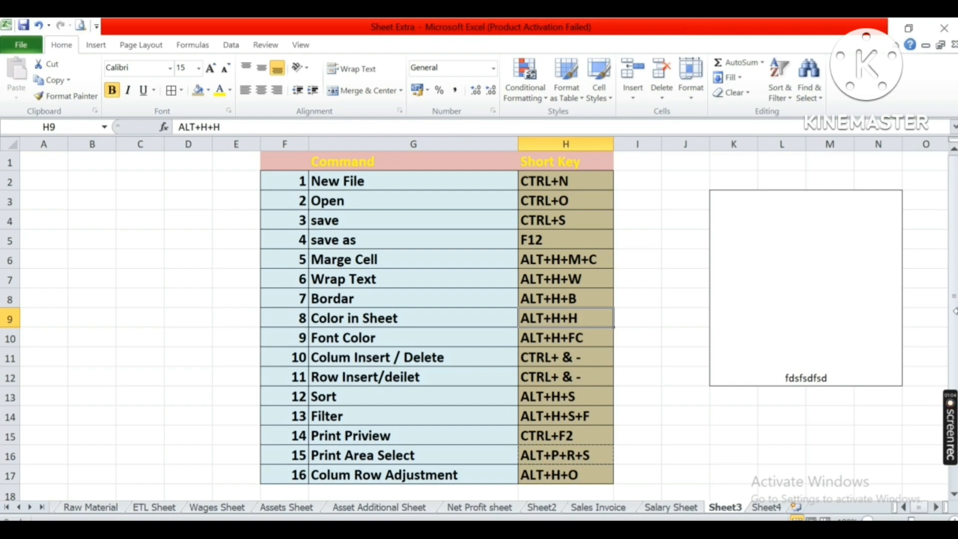
pyautogui.click(684, 507)
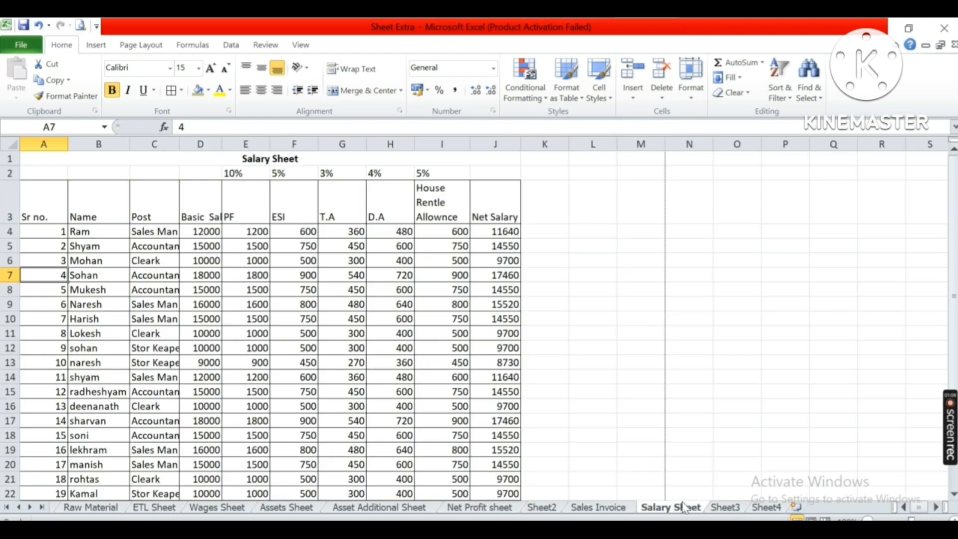
# Fill the salary table A3:J23 with a light purple theme colour using the Alt+H+H shortcut.
pyautogui.moveTo(35, 200); pyautogui.dragTo(505, 476)
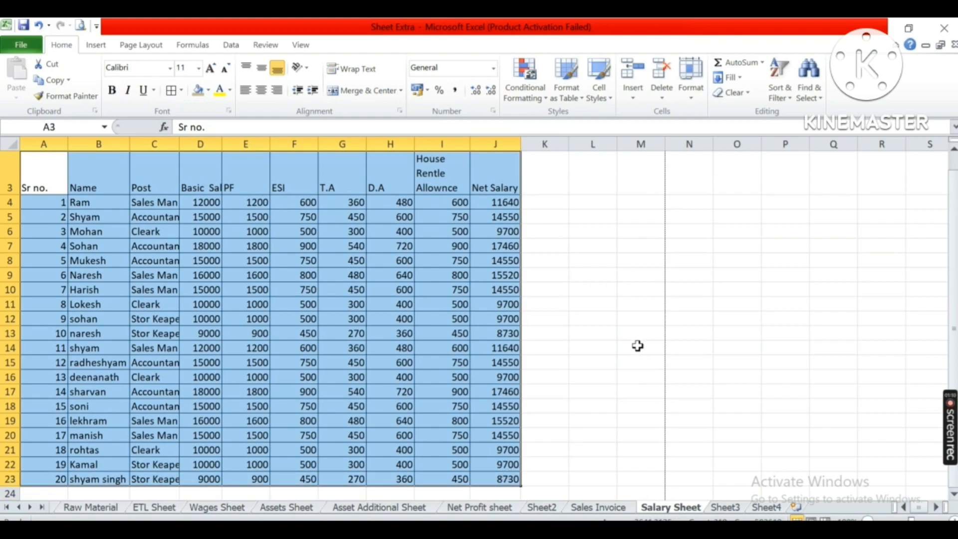
pyautogui.press('alt')
pyautogui.press('h')
pyautogui.press('h')
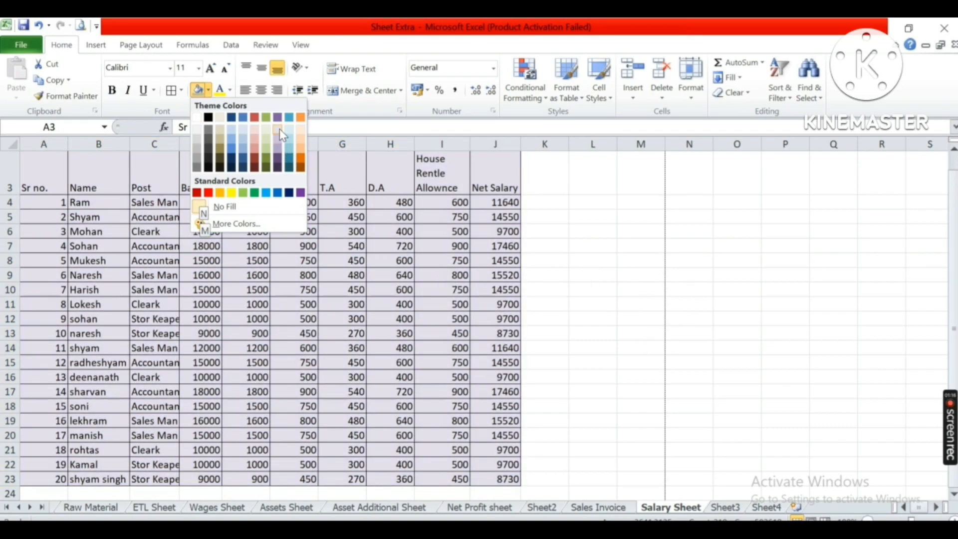
pyautogui.click(279, 129)
pyautogui.doubleClick(344, 215)
pyautogui.scroll(1, 473, 272)
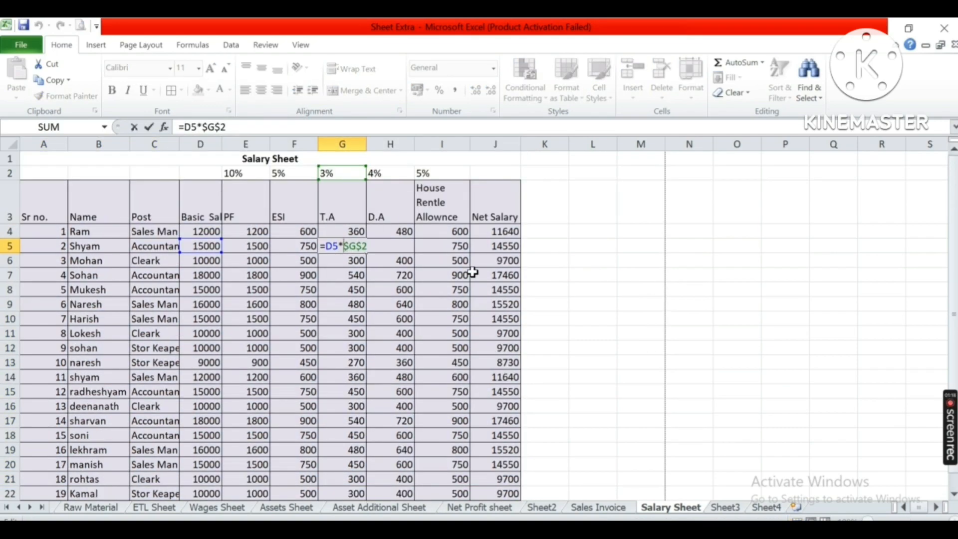
pyautogui.press('Escape')
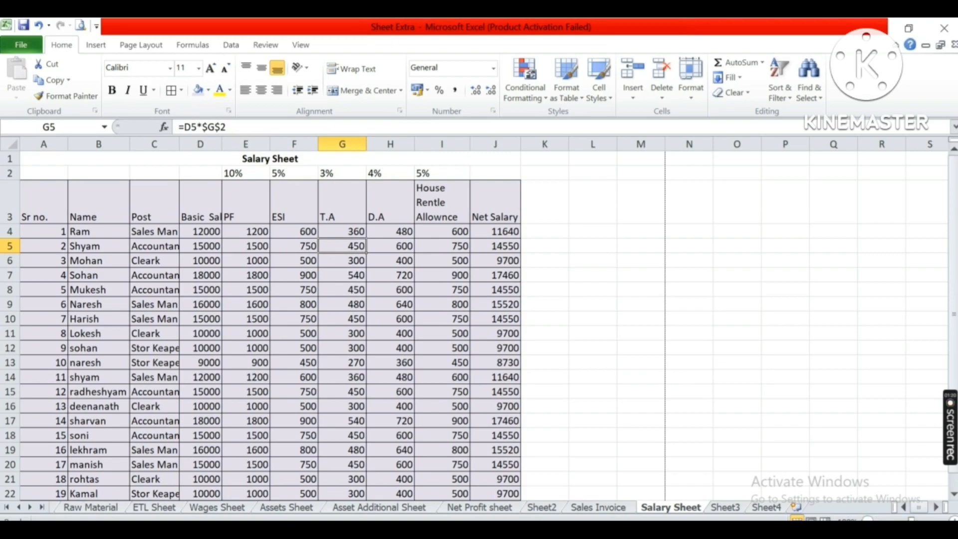
# Review the Font Color shortcut in Sheet3's table and return to the Salary Sheet.
pyautogui.click(724, 508)
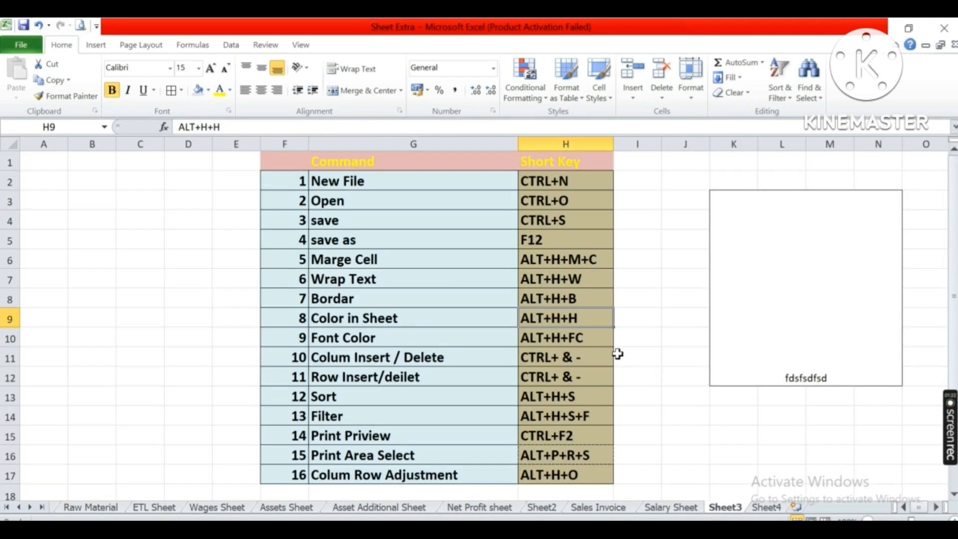
pyautogui.press('Down')
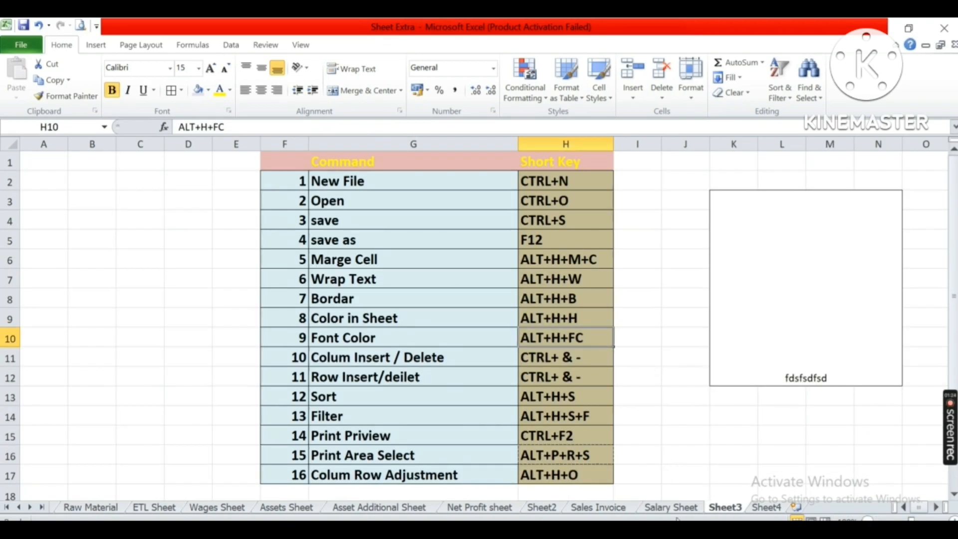
pyautogui.click(680, 511)
# Set the font colour of the salary table A3:J23 to red.
pyautogui.moveTo(45, 218); pyautogui.dragTo(499, 478)
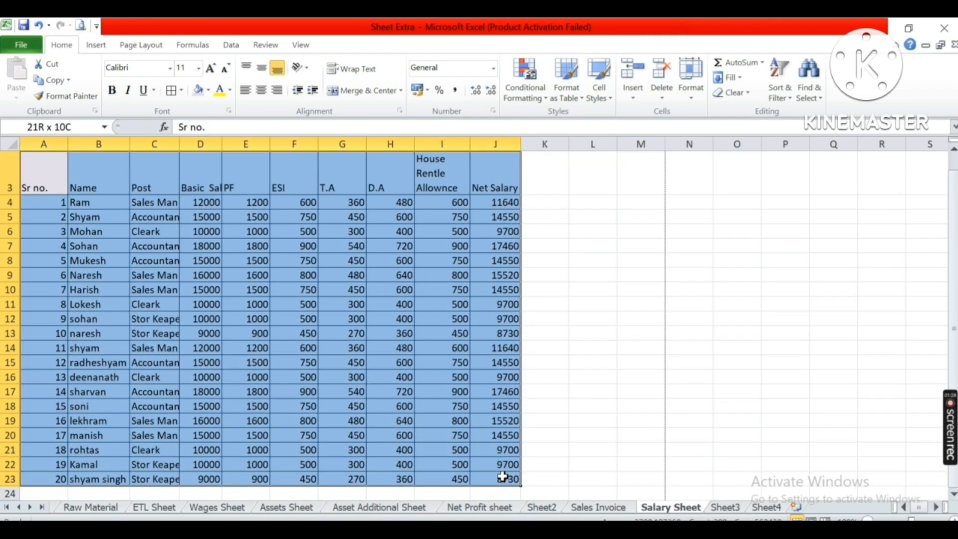
pyautogui.scroll(1, 283, 318)
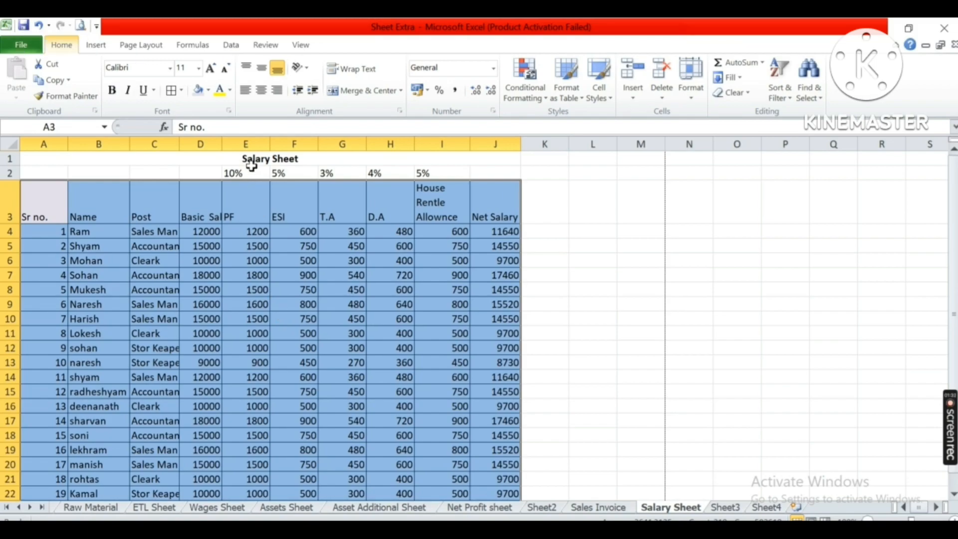
pyautogui.click(230, 90)
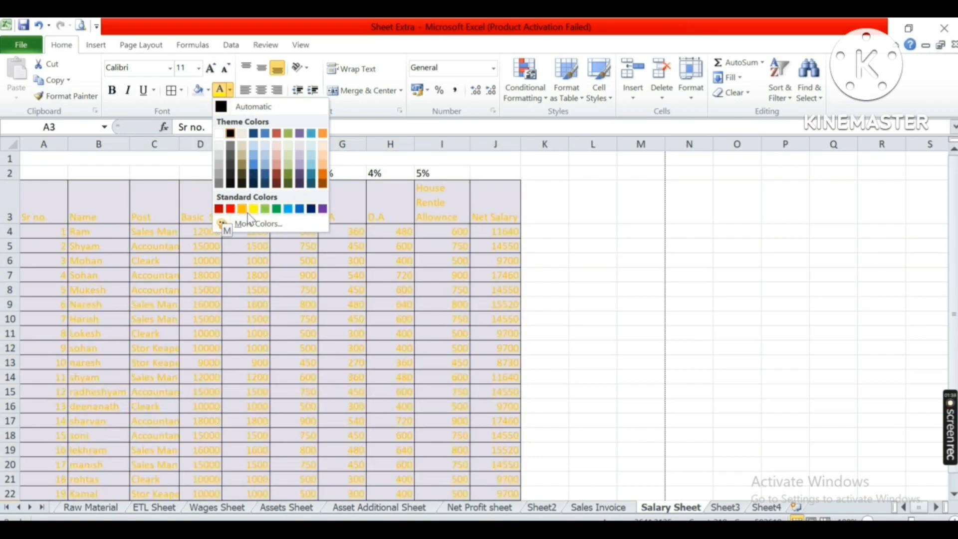
pyautogui.click(229, 208)
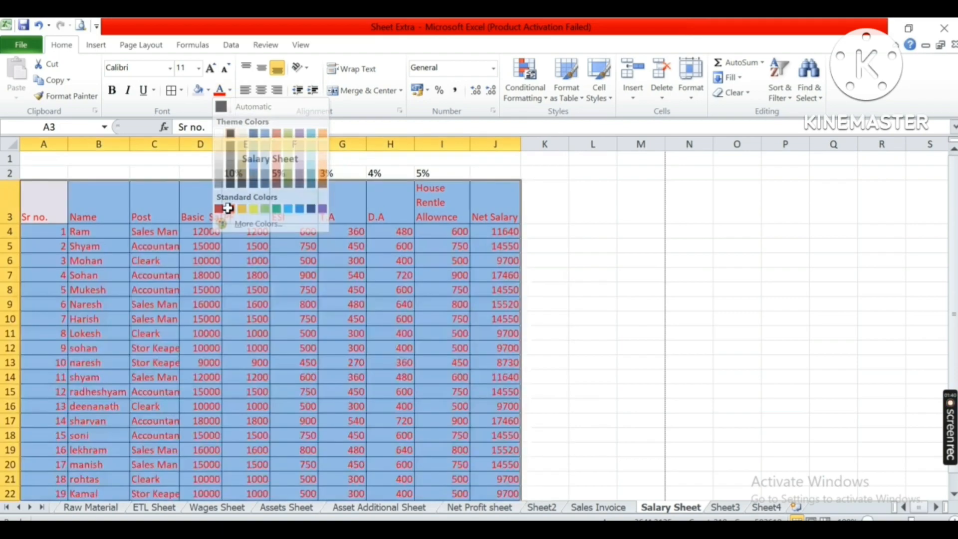
pyautogui.click(275, 265)
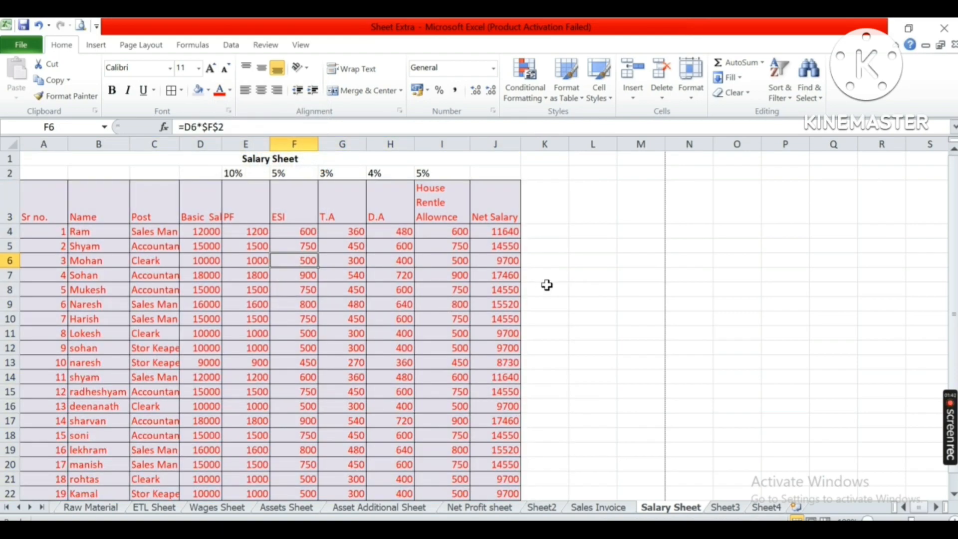
pyautogui.click(195, 265)
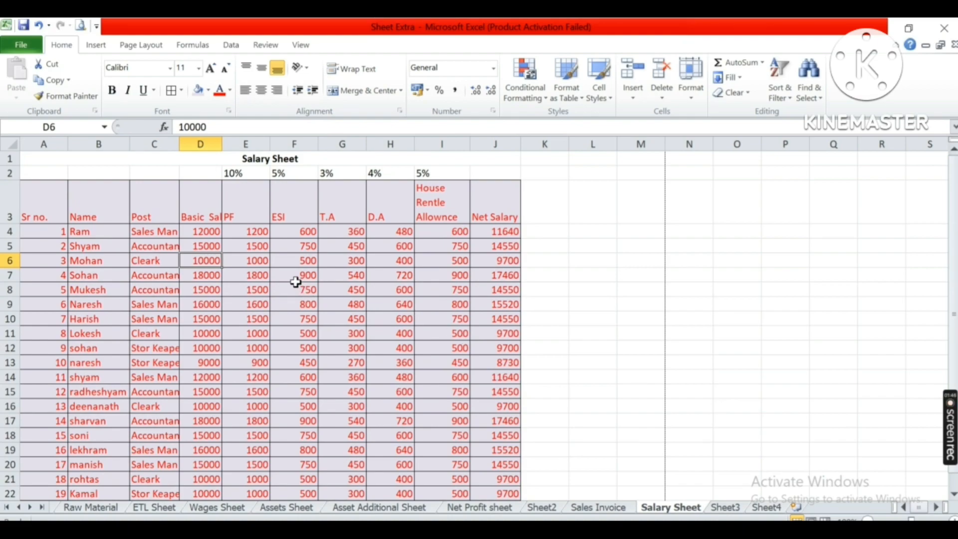
# Review the Colum Insert / Delete shortcut in Sheet3's table and return to the Salary Sheet.
pyautogui.moveTo(83, 212); pyautogui.dragTo(155, 431)
pyautogui.scroll(1, 416, 362)
pyautogui.click(167, 230)
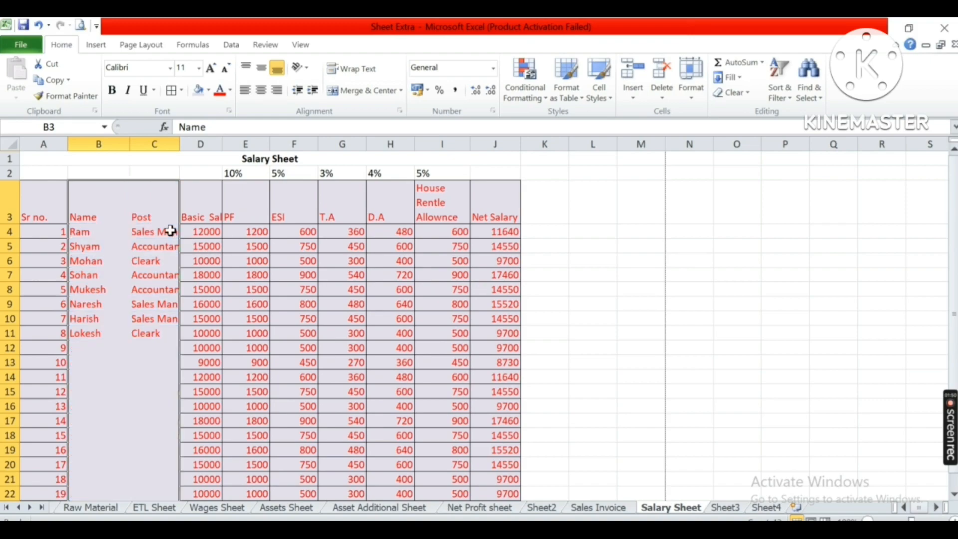
pyautogui.click(729, 510)
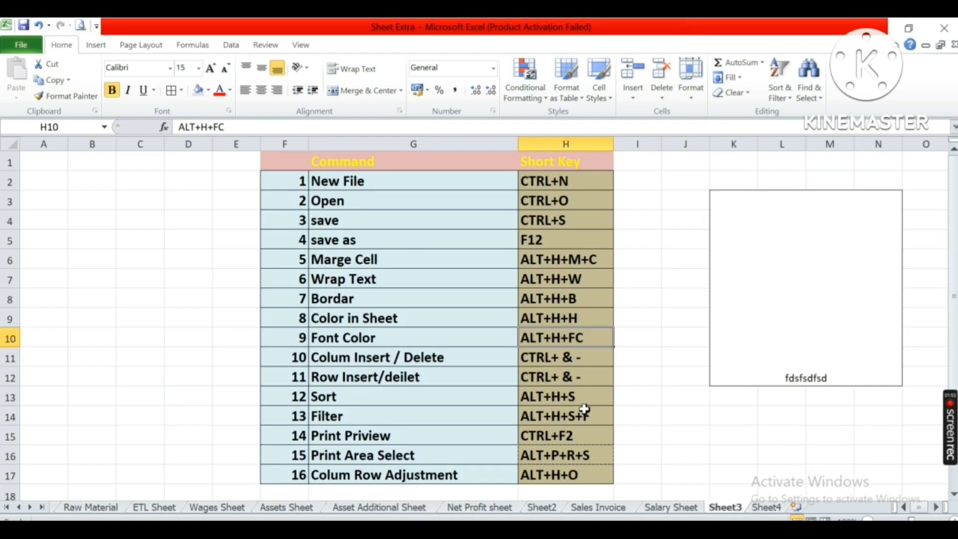
pyautogui.click(446, 363)
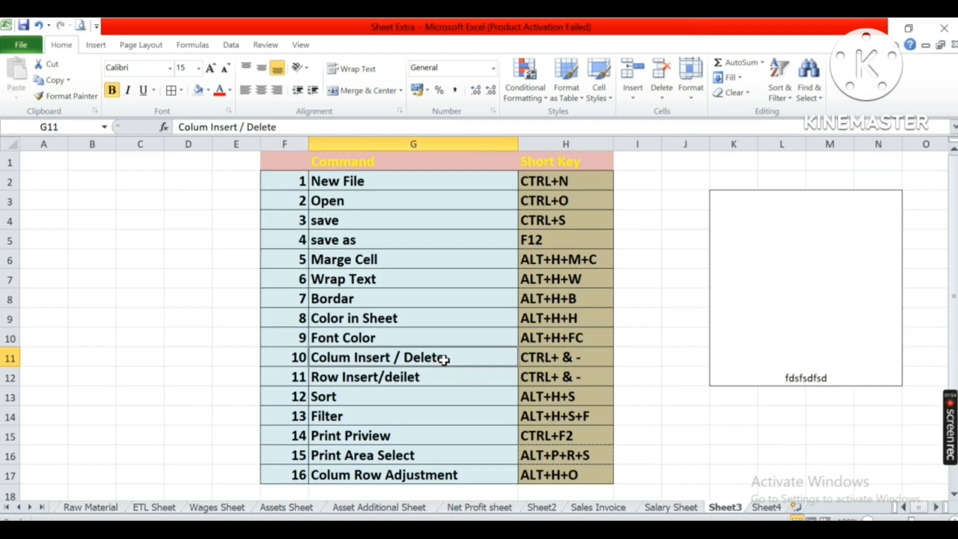
pyautogui.click(426, 342)
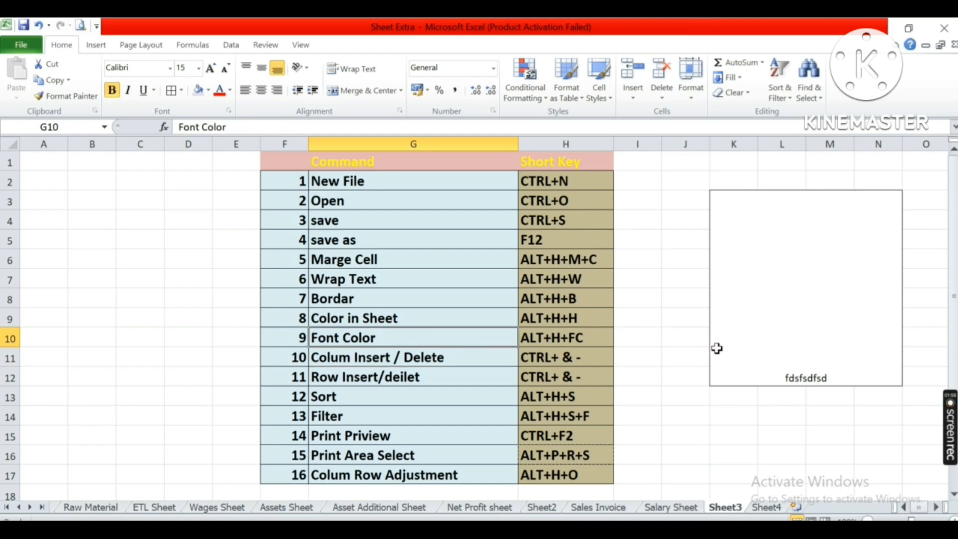
pyautogui.press('Down')
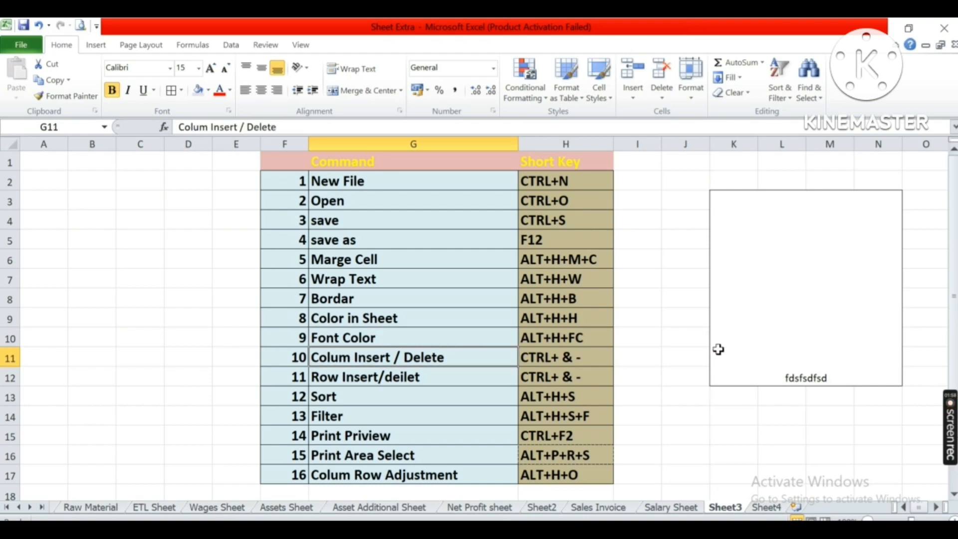
pyautogui.click(693, 510)
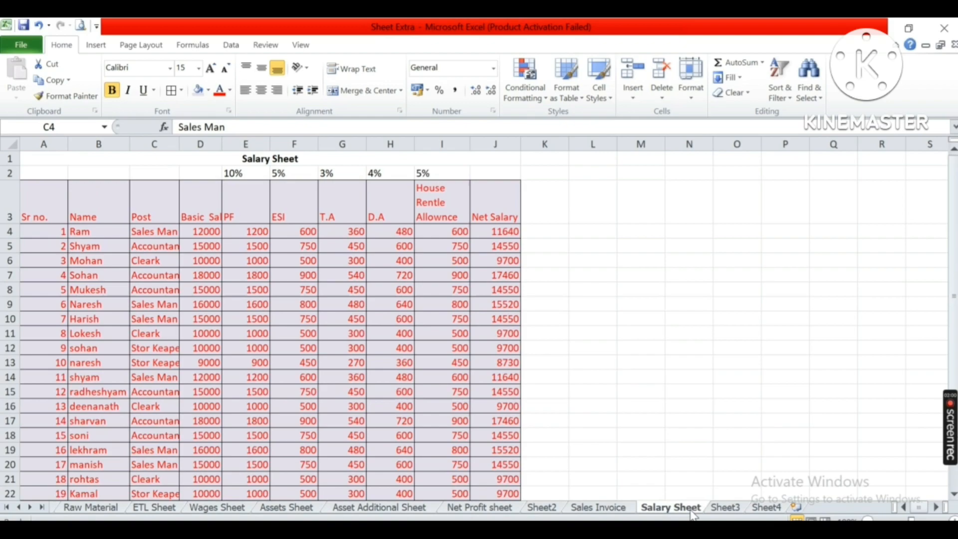
pyautogui.click(214, 305)
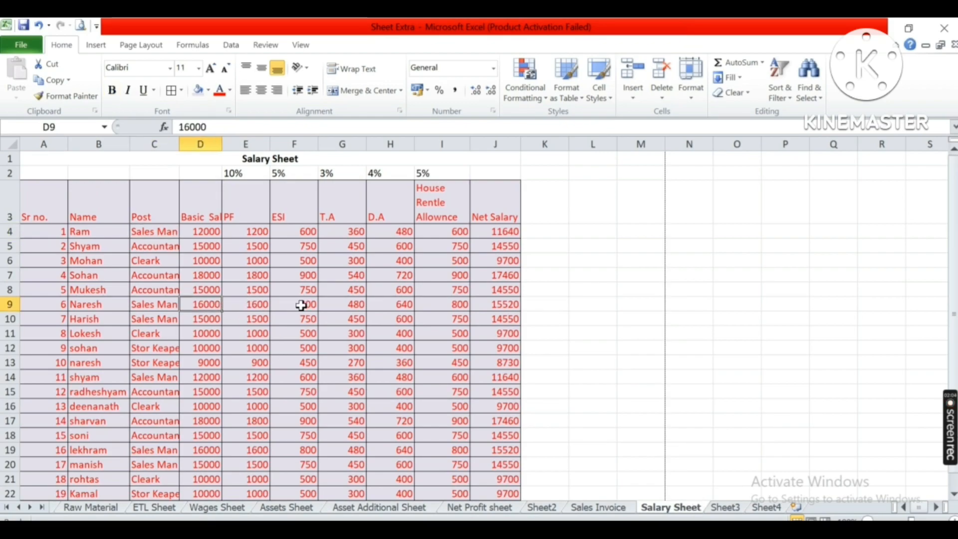
pyautogui.click(94, 292)
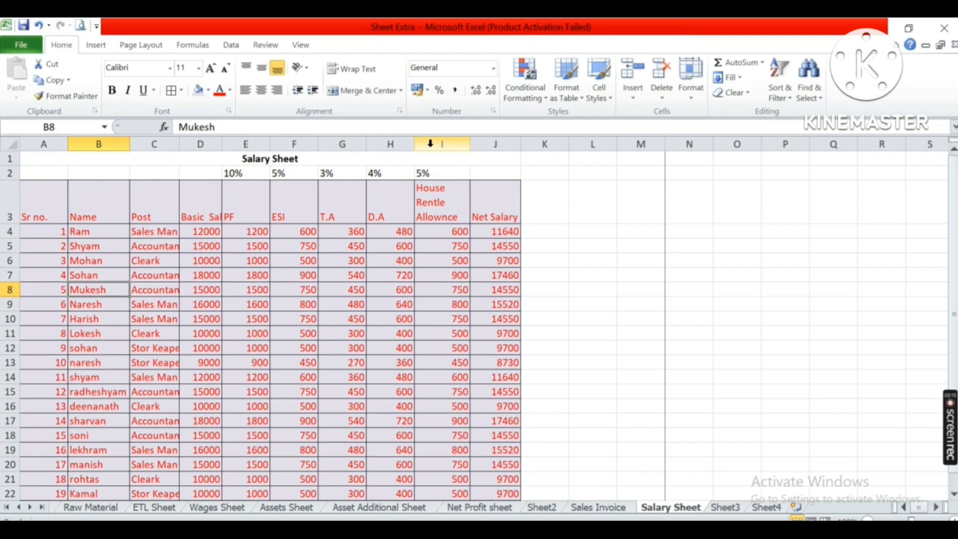
pyautogui.click(451, 228)
pyautogui.click(438, 142)
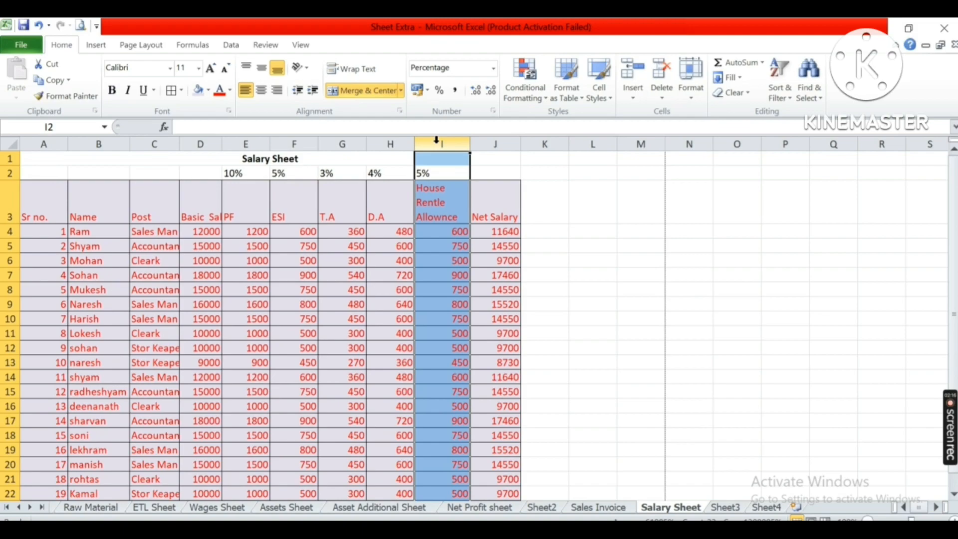
pyautogui.click(761, 511)
pyautogui.click(720, 512)
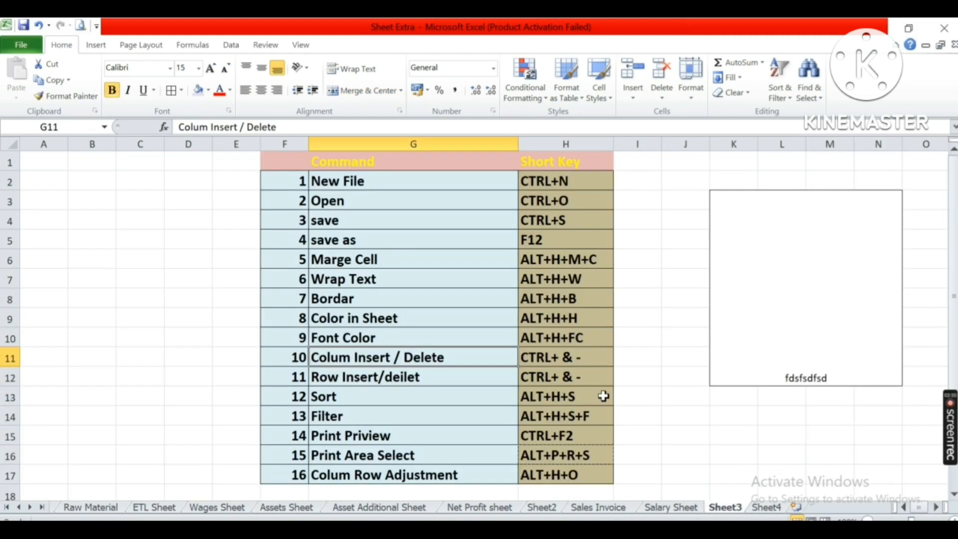
pyautogui.click(688, 508)
# Insert a blank column before the PF column of the salary table.
pyautogui.click(358, 287)
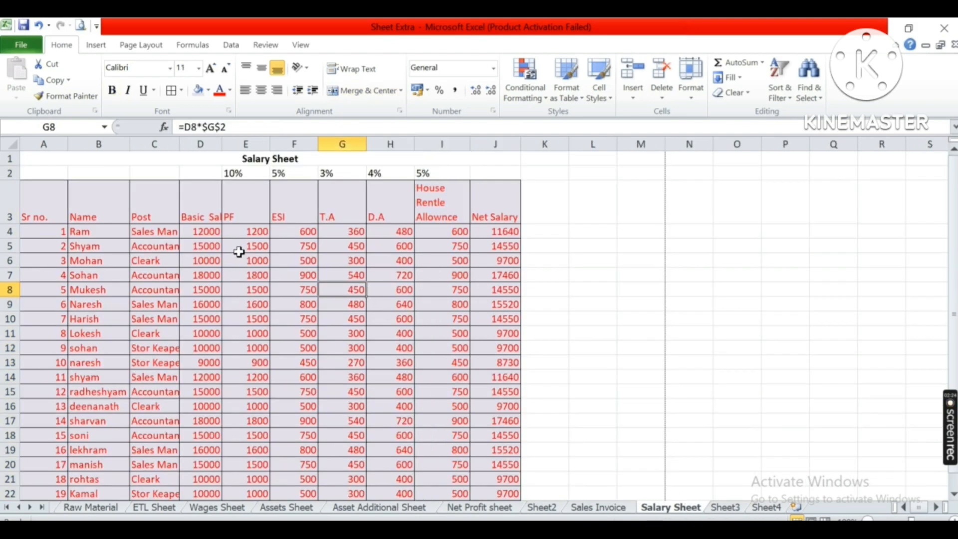
pyautogui.click(238, 191)
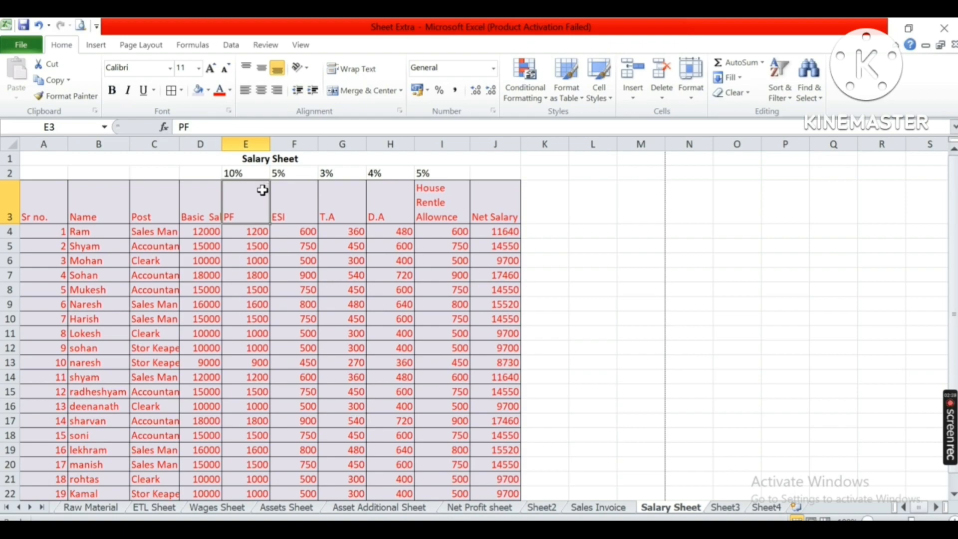
pyautogui.press('Left')
pyautogui.press('Right')
pyautogui.click(263, 167)
pyautogui.hotkey('ctrl', 'shift', 'Down')
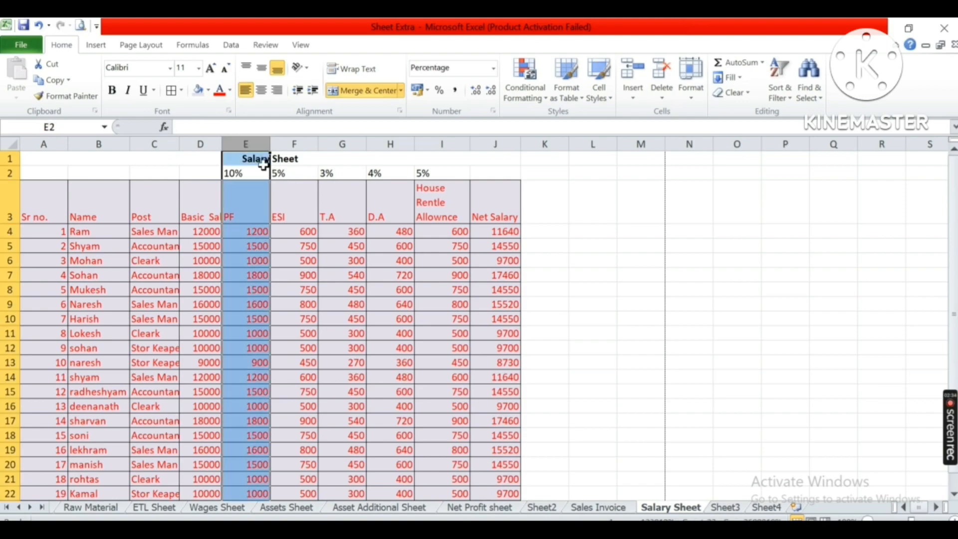
pyautogui.hotkey('ctrl', '+')
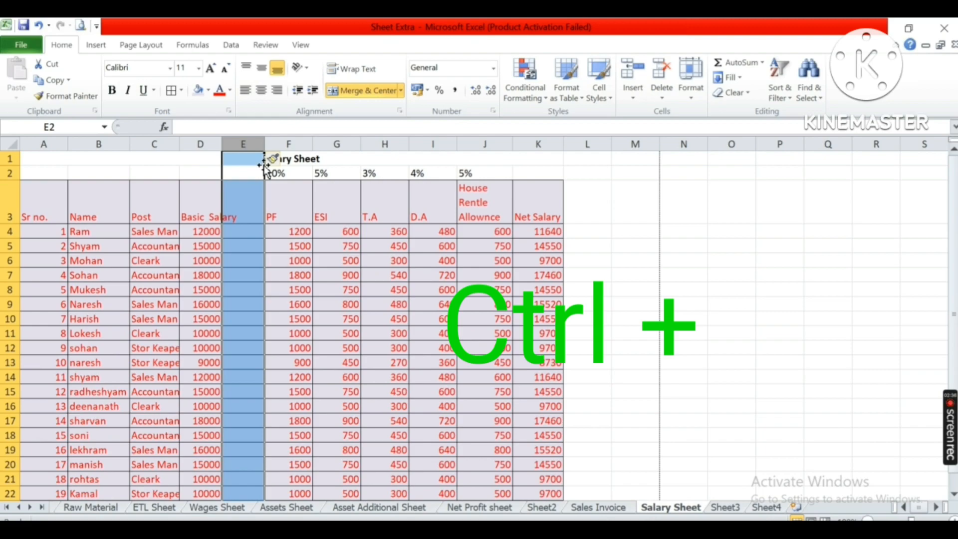
# Insert an entire column at E3 through the Insert dialog, then undo that insertion.
pyautogui.click(241, 213)
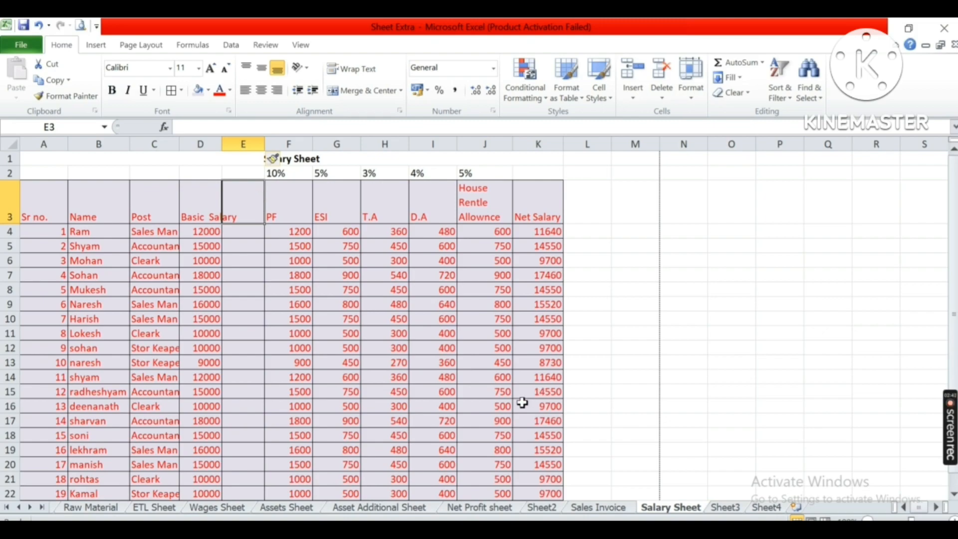
pyautogui.hotkey('ctrl', '+')
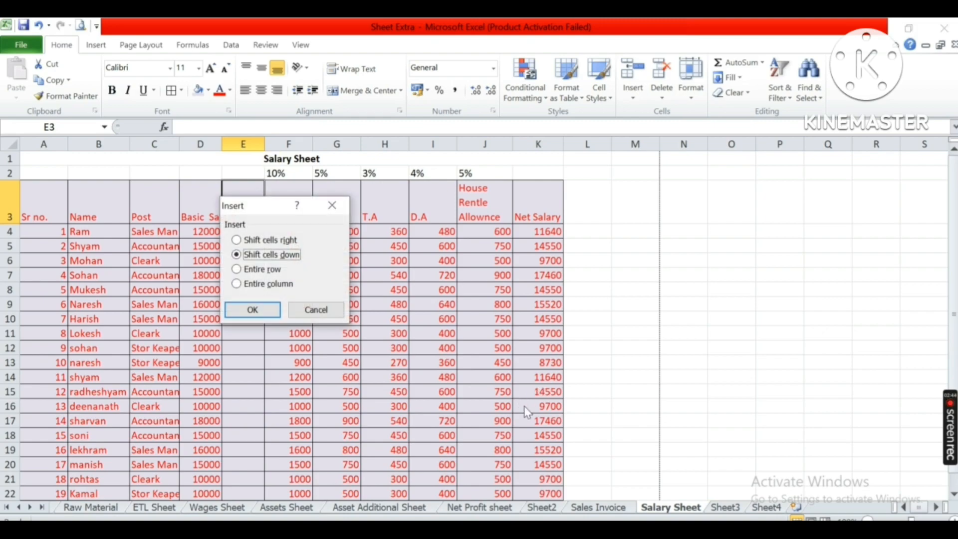
pyautogui.press('Down')
pyautogui.press('Down')
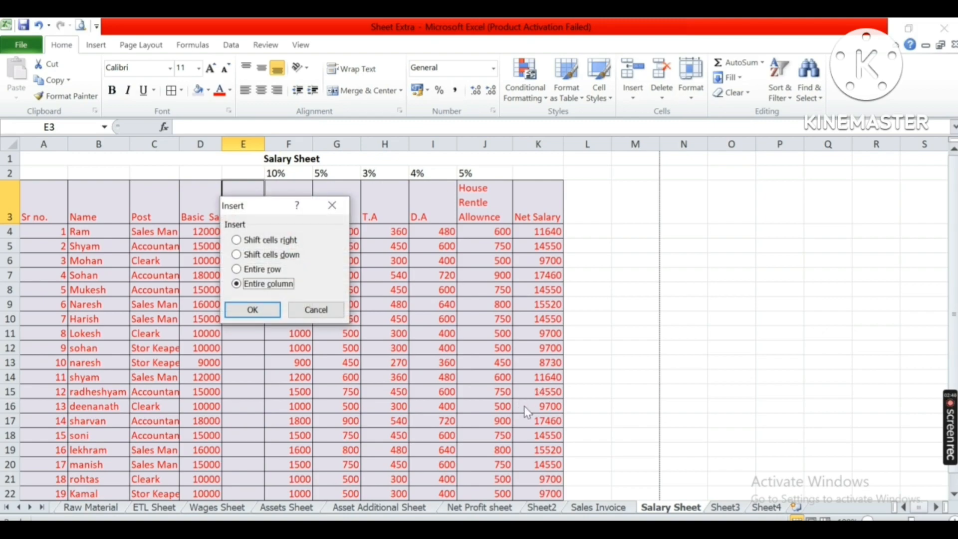
pyautogui.press('Up')
pyautogui.press('Up')
pyautogui.press('Up')
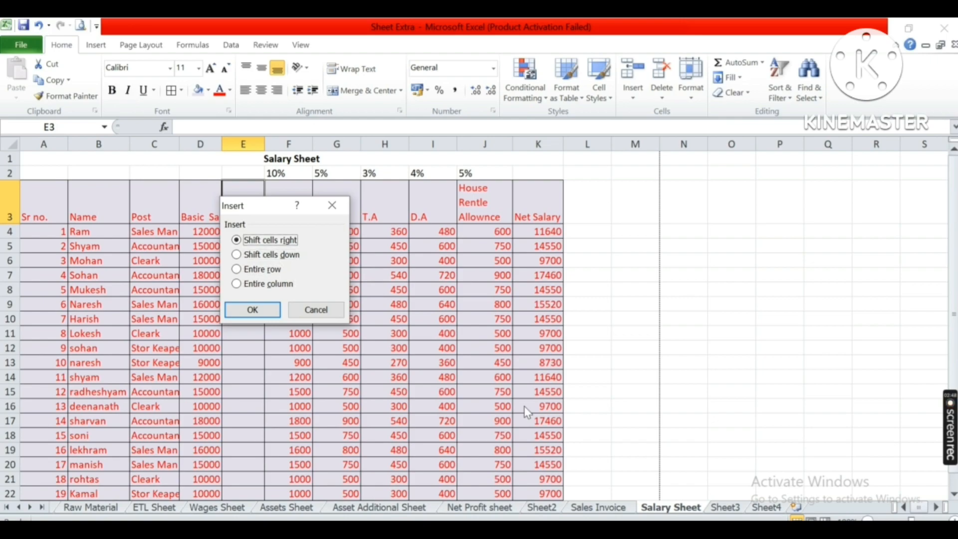
pyautogui.press('Down')
pyautogui.press('Down')
pyautogui.press('Down')
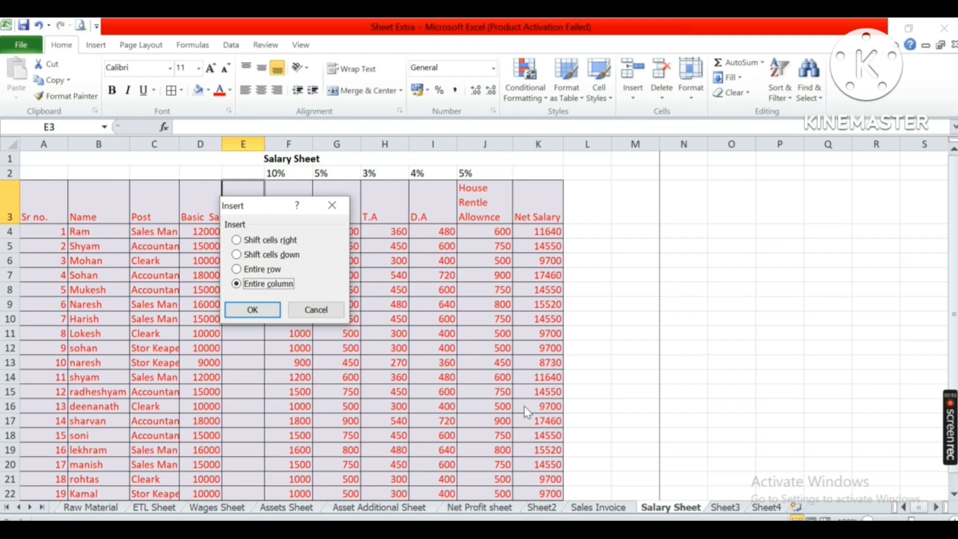
pyautogui.press('Return')
pyautogui.hotkey('ctrl', 'z')
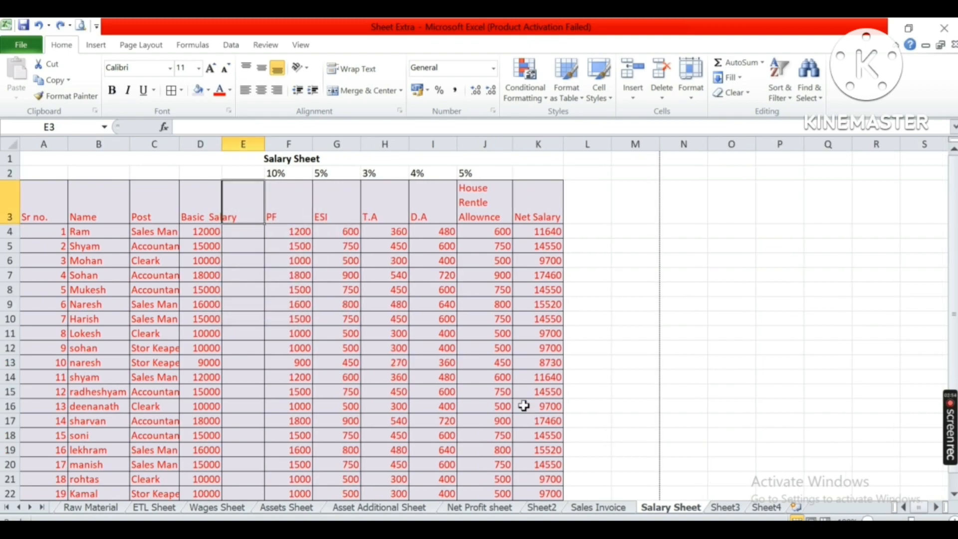
# Delete the blank column E from the salary table.
pyautogui.click(231, 143)
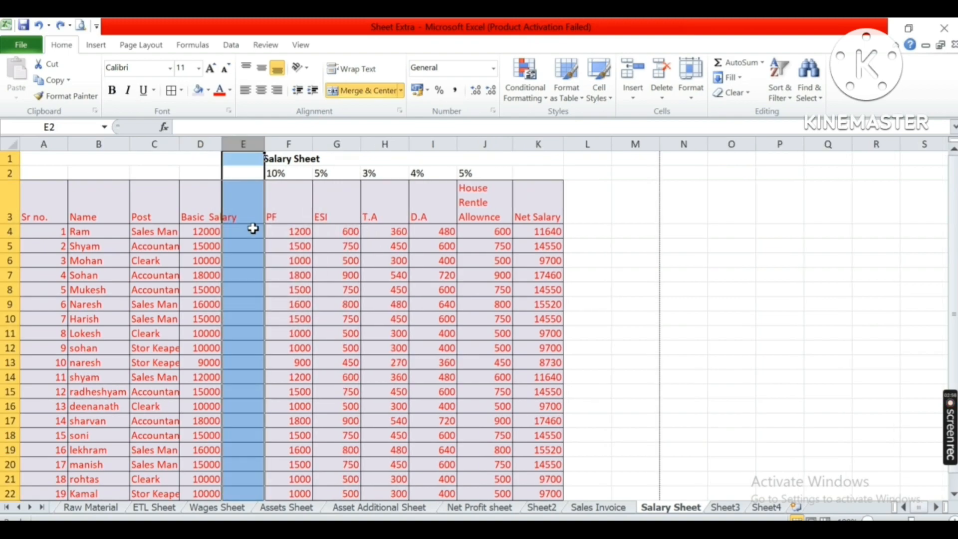
pyautogui.click(249, 208)
pyautogui.click(732, 511)
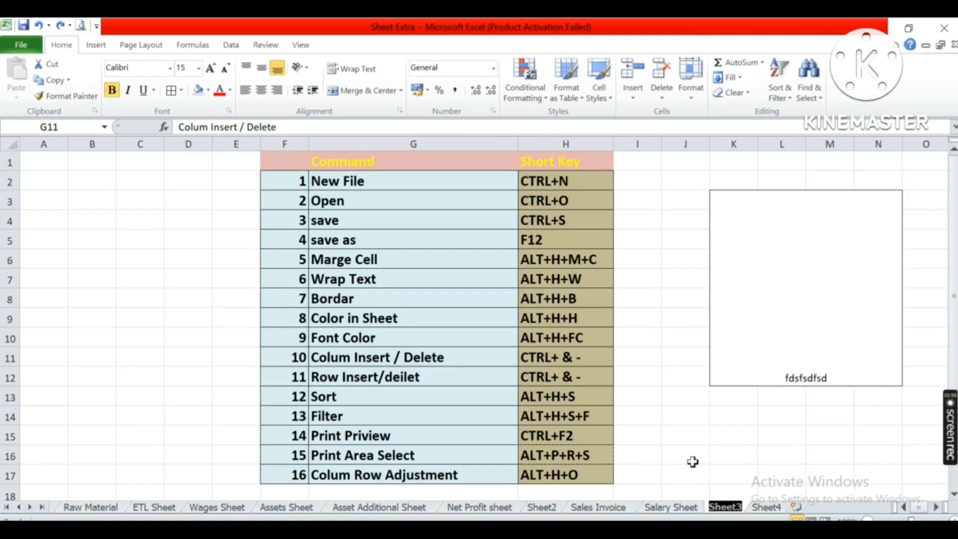
pyautogui.click(694, 507)
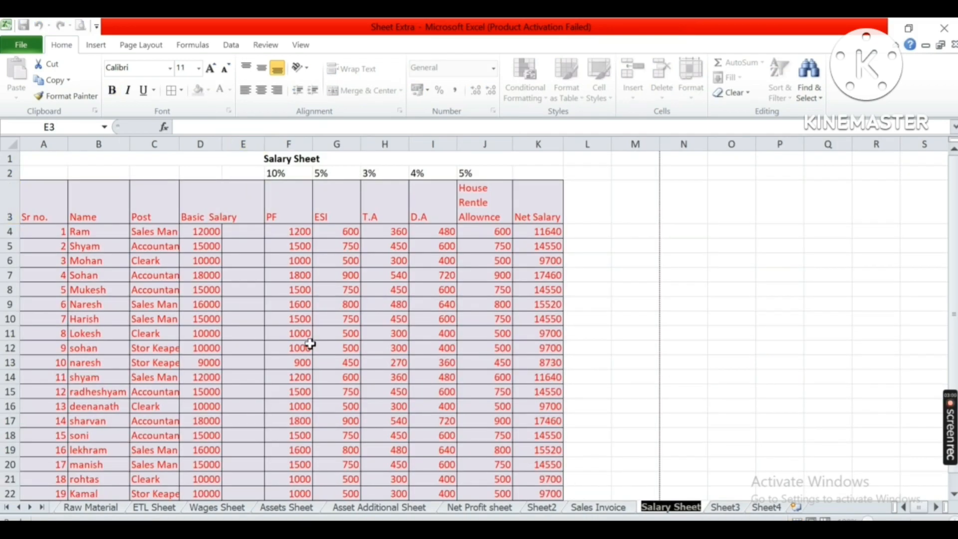
pyautogui.click(251, 275)
pyautogui.click(246, 230)
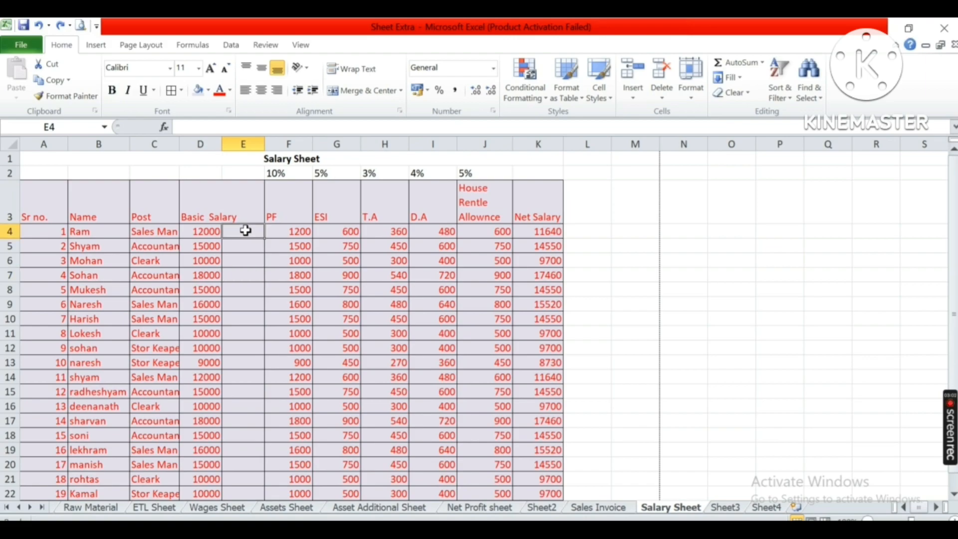
pyautogui.click(238, 209)
pyautogui.click(243, 139)
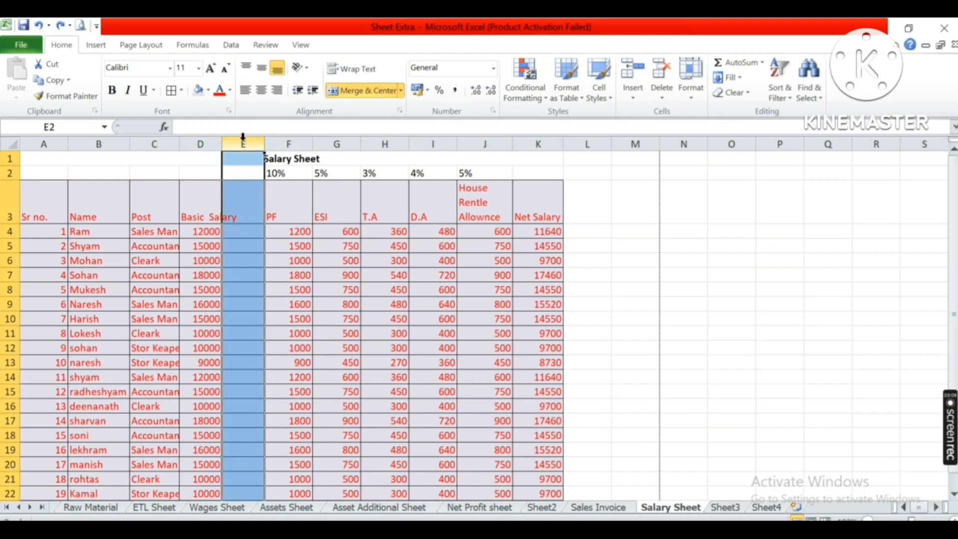
pyautogui.hotkey('ctrl', '-')
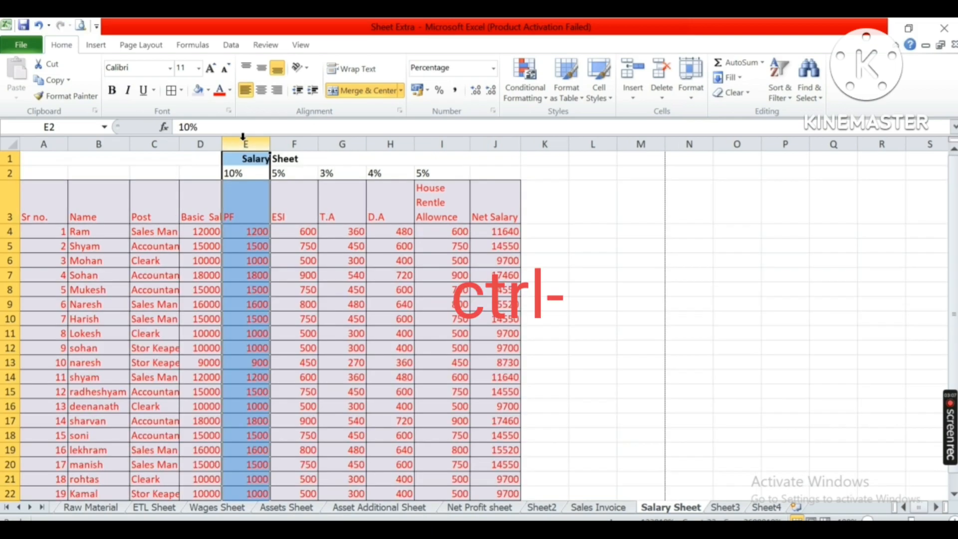
# Review the Row Insert/deilet shortcut in Sheet3's table and return to the Salary Sheet.
pyautogui.click(722, 508)
pyautogui.click(561, 365)
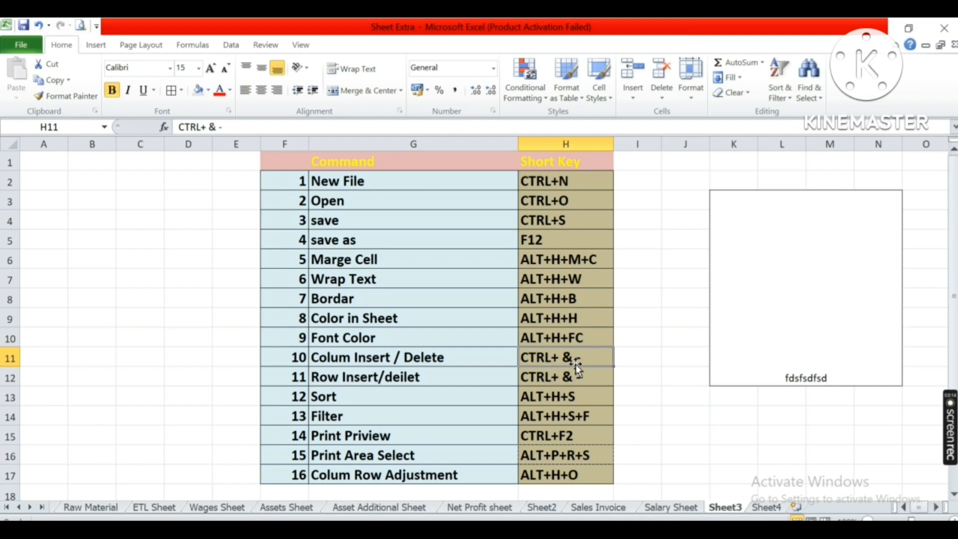
pyautogui.click(413, 375)
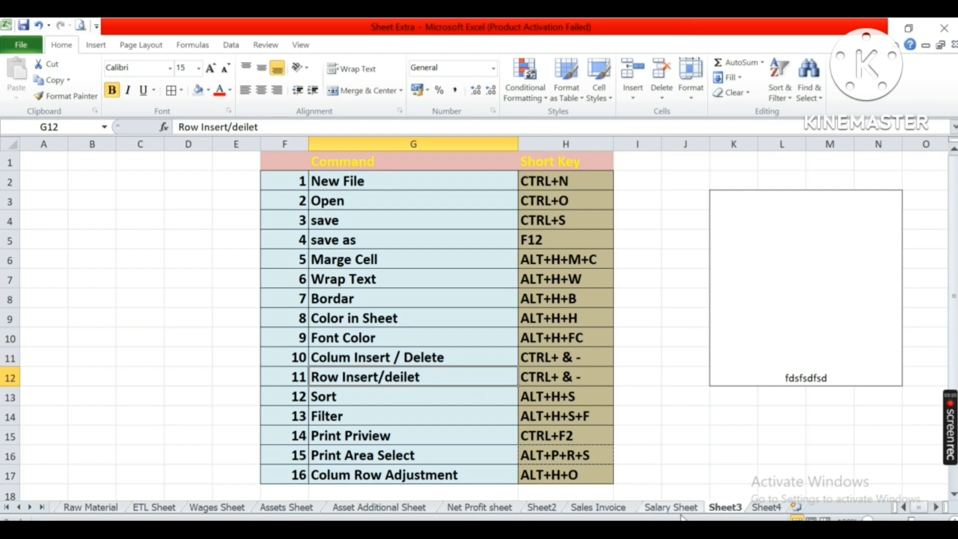
pyautogui.click(697, 507)
# Insert a blank row above row 14 of the salary table and undo the insertion.
pyautogui.click(166, 331)
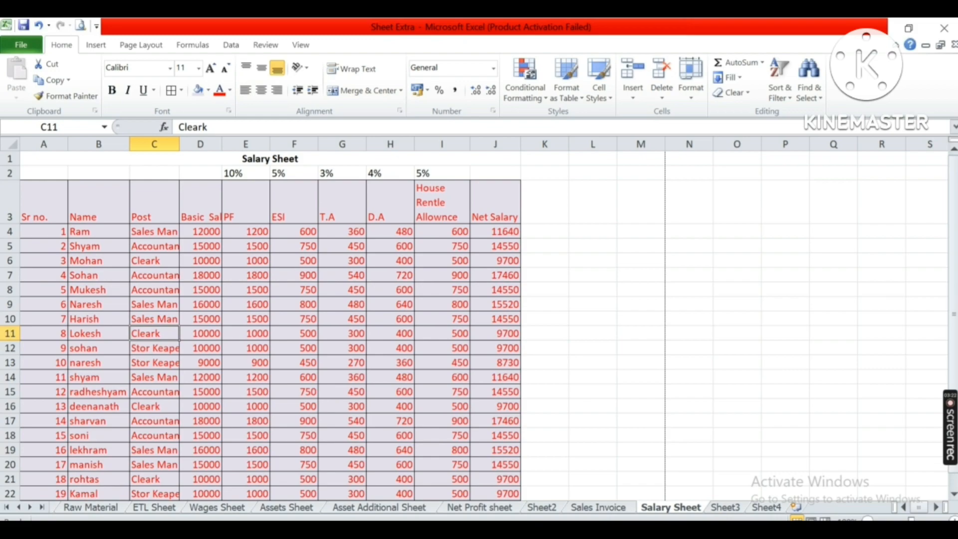
pyautogui.click(10, 333)
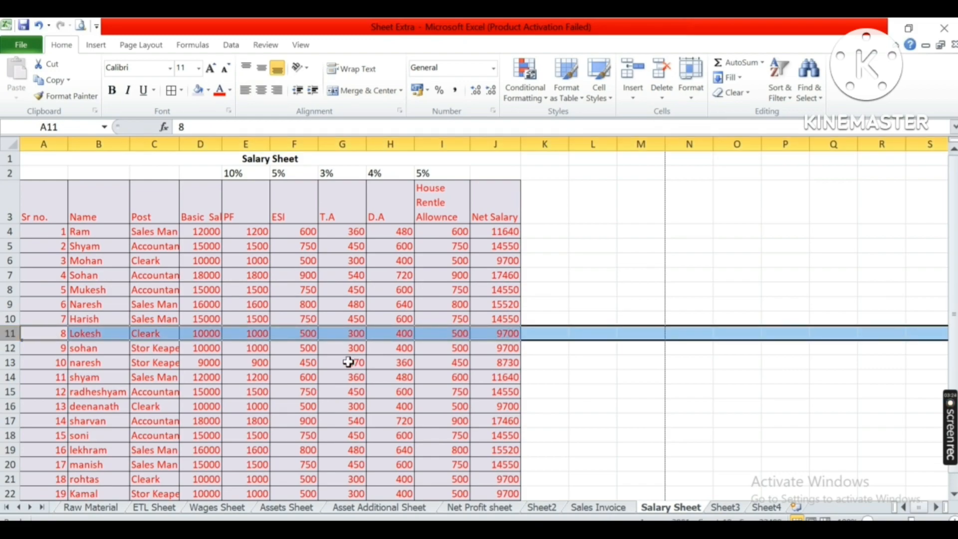
pyautogui.click(249, 377)
pyautogui.hotkey('shift', 'space')
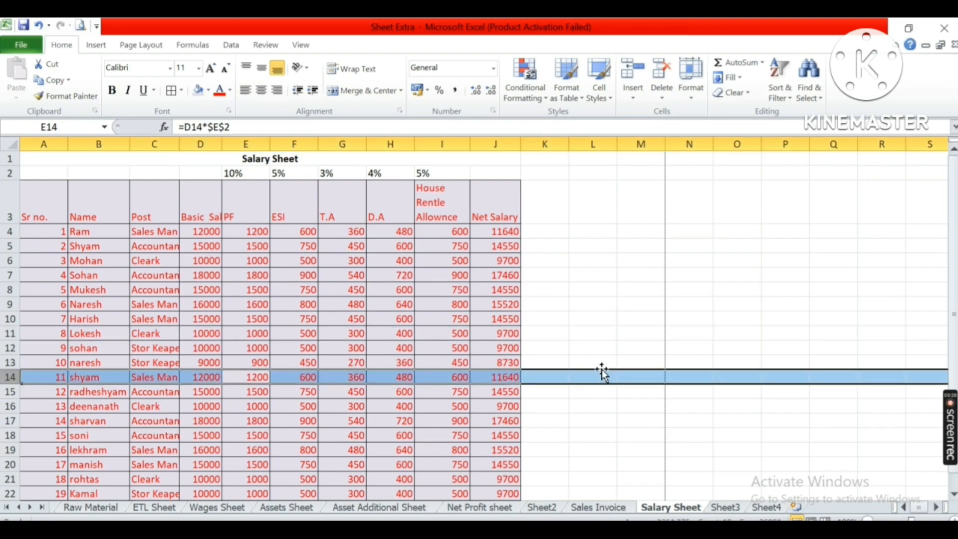
pyautogui.hotkey('ctrl', 'shift', '+')
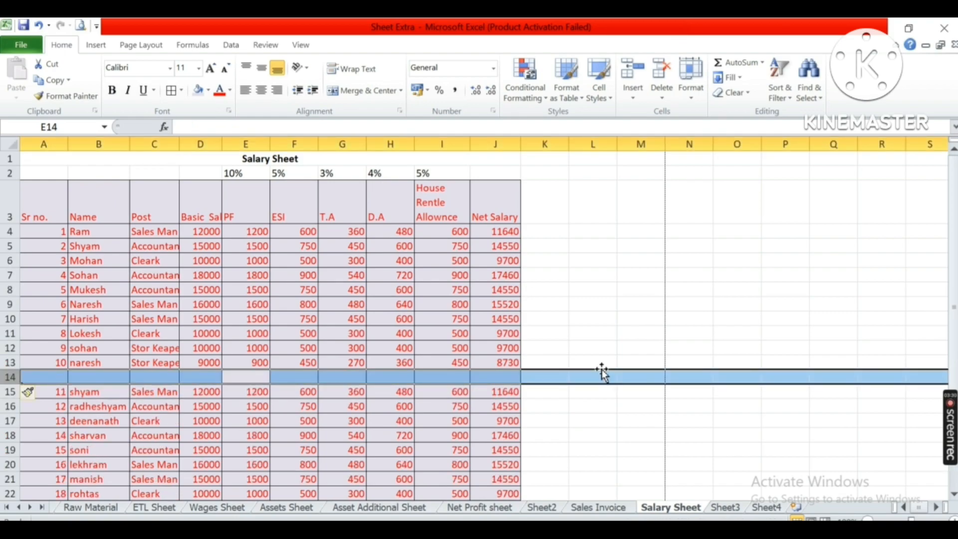
pyautogui.hotkey('ctrl', 'z')
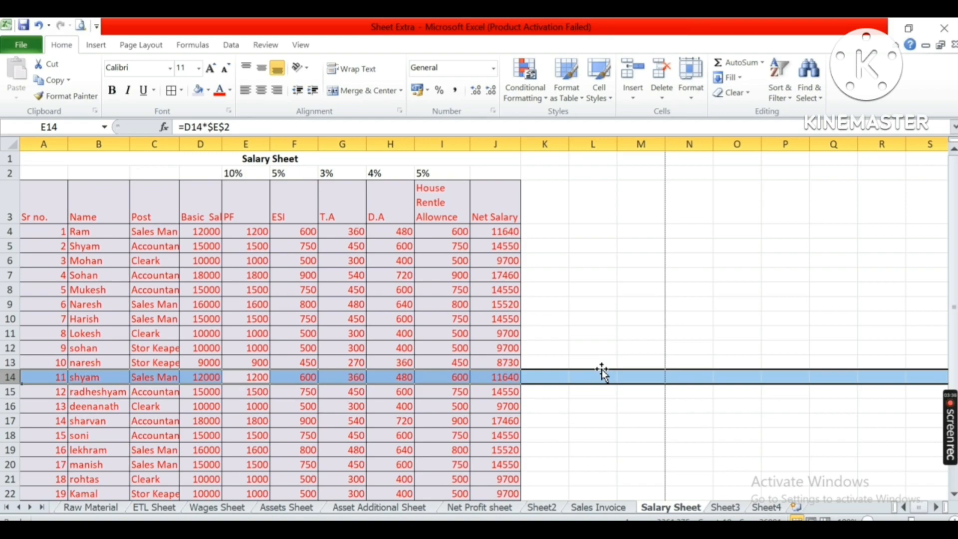
# Delete row 14 of the salary table.
pyautogui.hotkey('ctrl', '-')
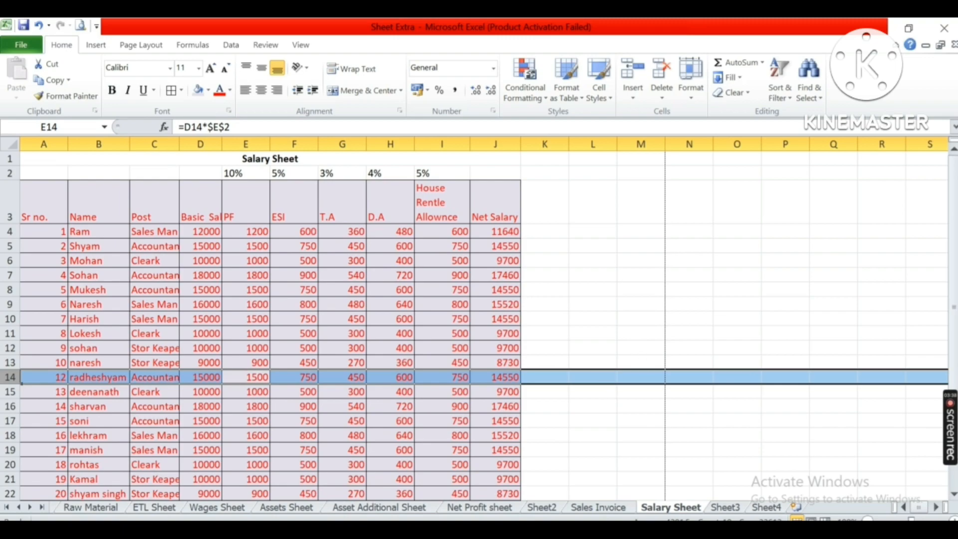
pyautogui.click(95, 361)
# Review the Sort shortcut in Sheet3's table and return to the Salary Sheet.
pyautogui.click(727, 507)
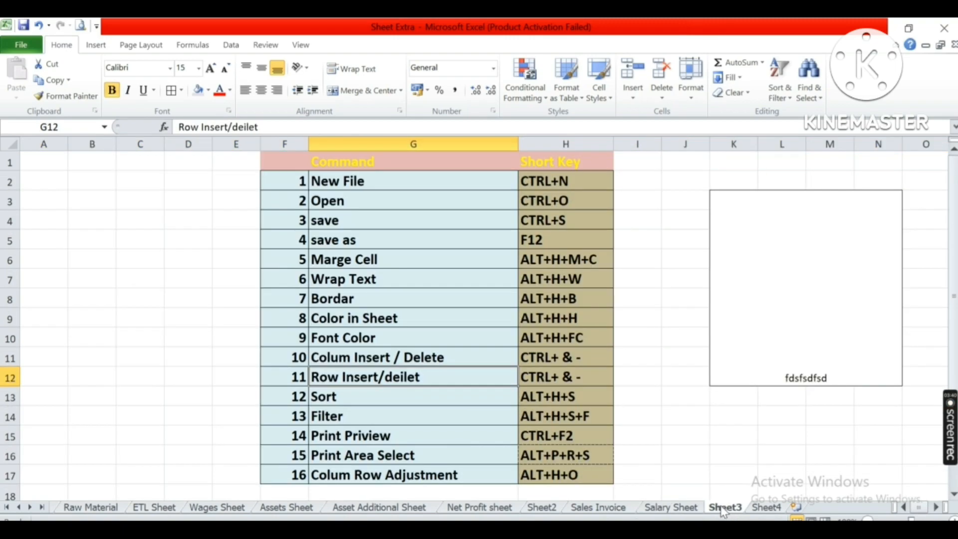
pyautogui.click(438, 396)
pyautogui.click(531, 396)
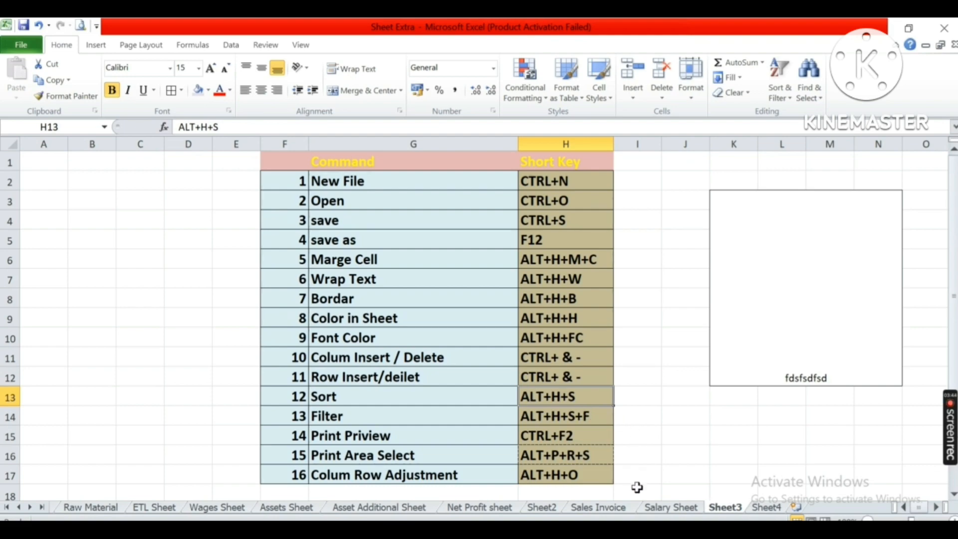
pyautogui.click(672, 507)
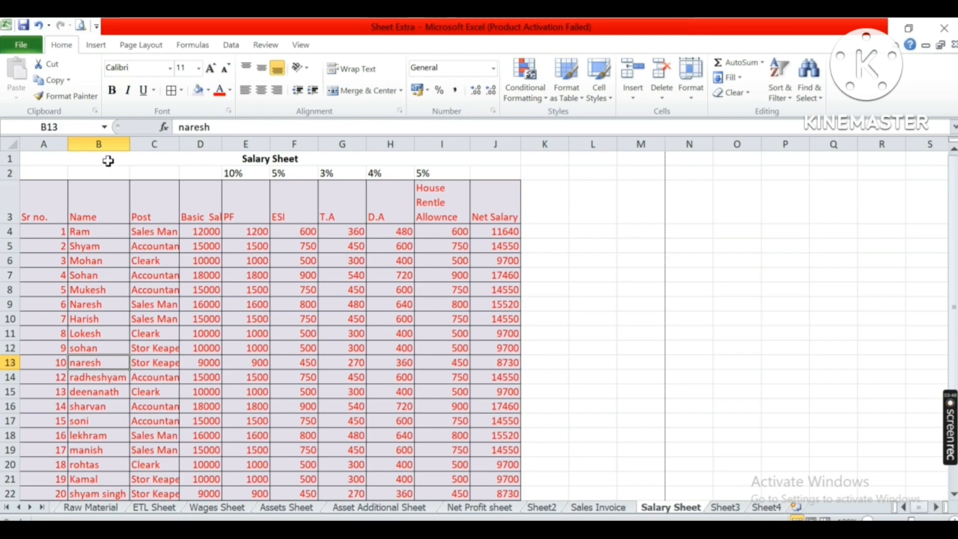
pyautogui.click(102, 144)
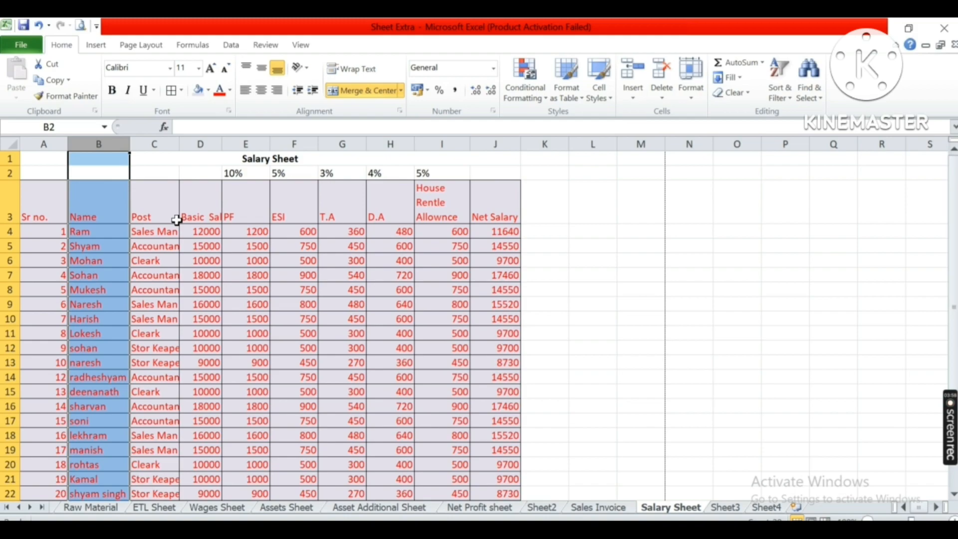
pyautogui.click(154, 144)
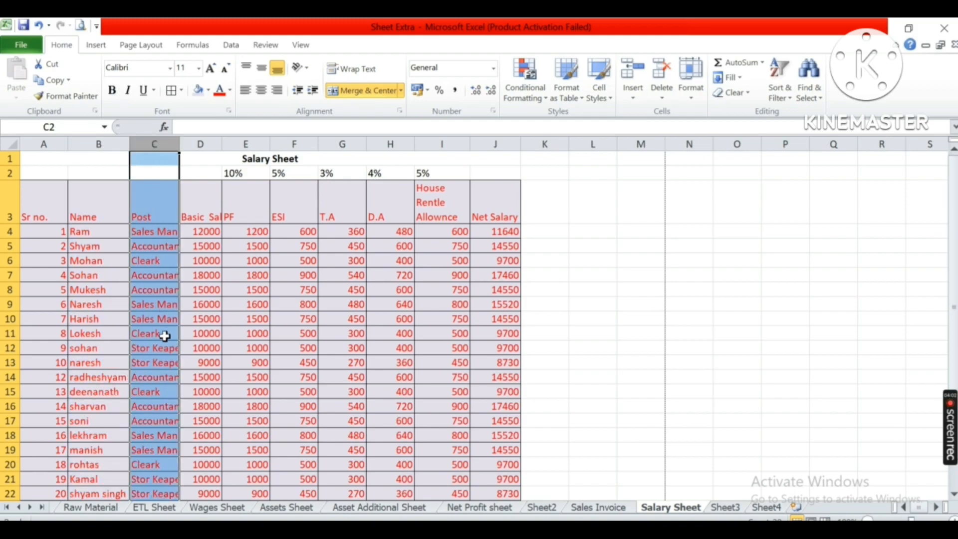
pyautogui.click(200, 144)
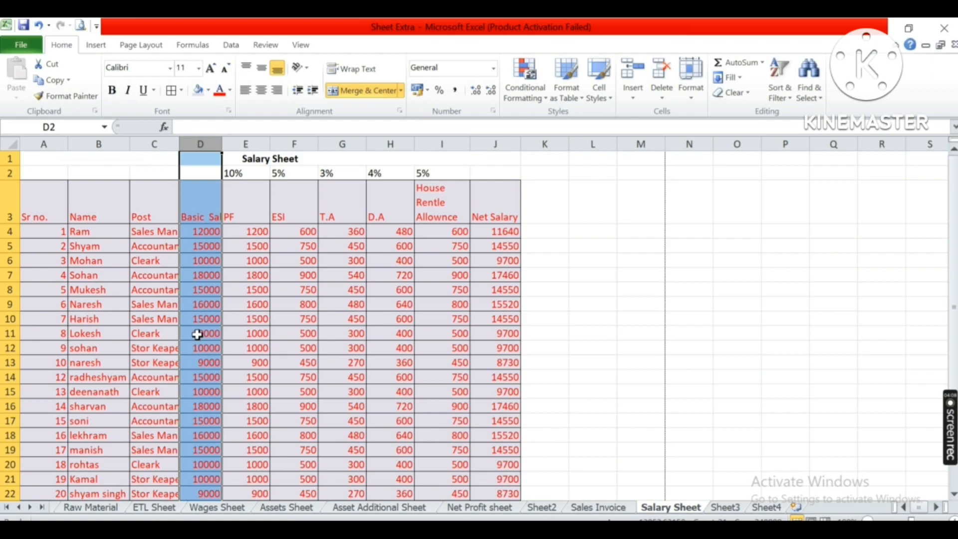
# Sort only the Name column's entries A to Z, continuing with the current selection without expanding it.
pyautogui.click(99, 246)
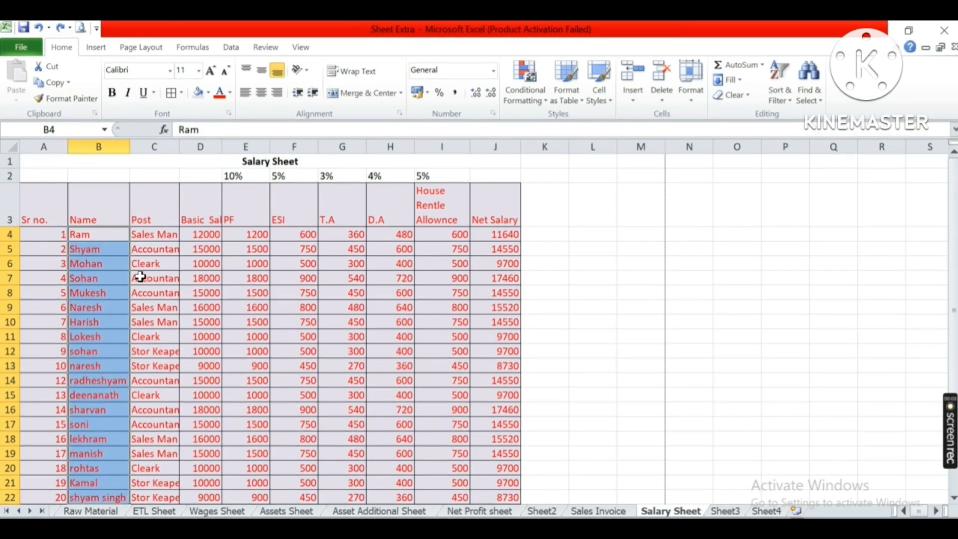
pyautogui.scroll(-1, 111, 257)
pyautogui.scroll(1, 111, 256)
pyautogui.click(80, 235)
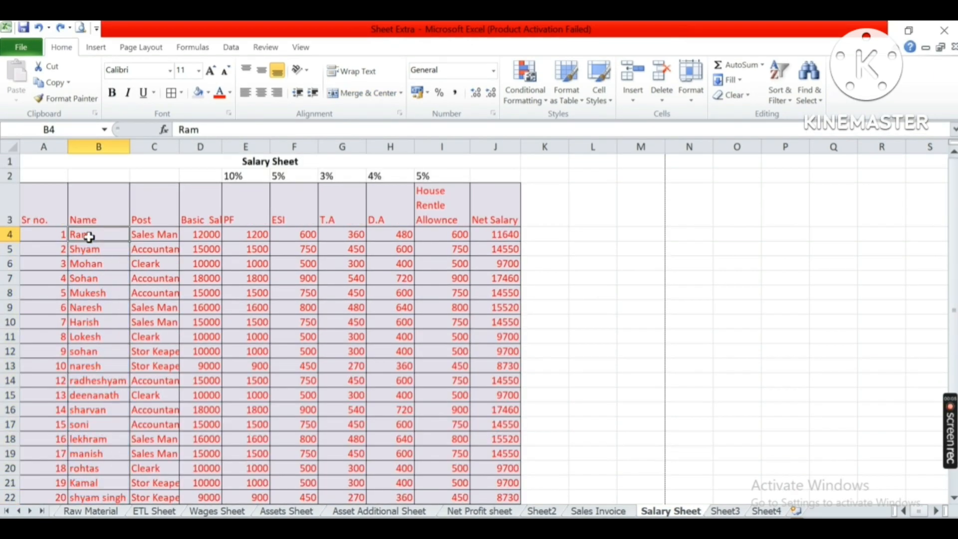
pyautogui.hotkey('ctrl', 'shift', 'Down')
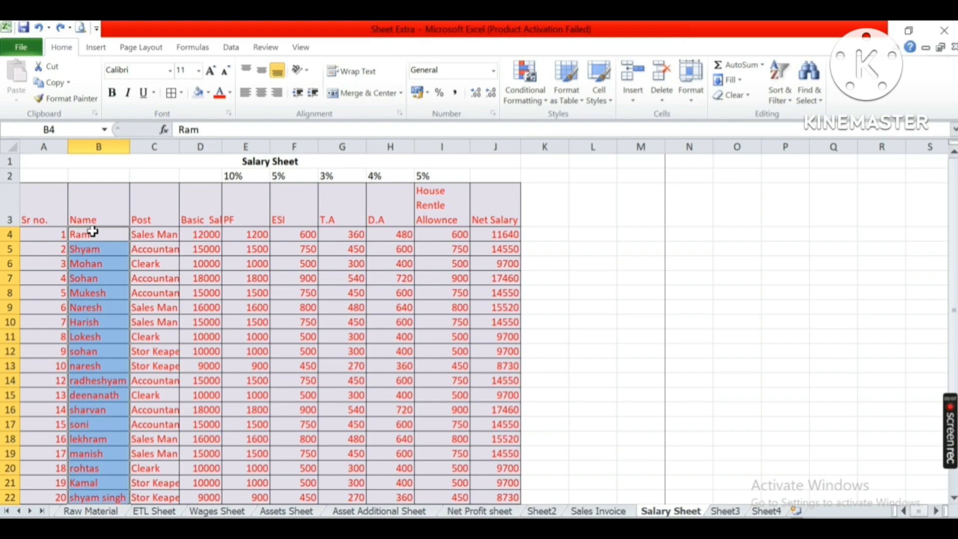
pyautogui.hotkey('alt', 'h')
pyautogui.press('s')
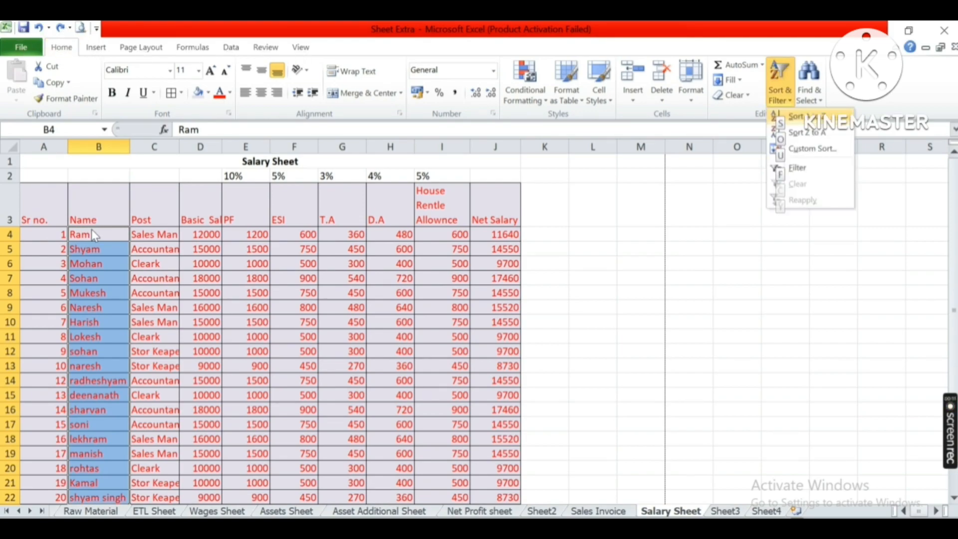
pyautogui.press('s')
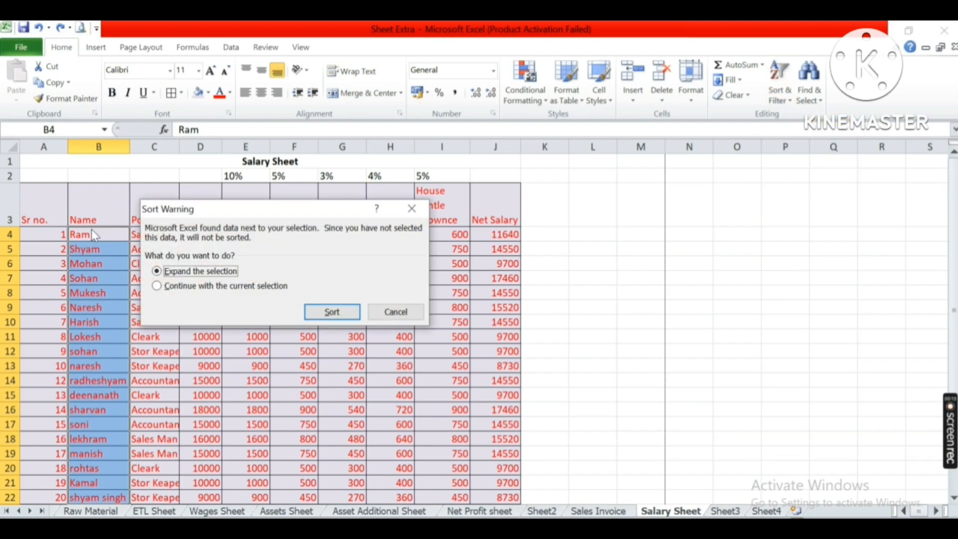
pyautogui.click(221, 289)
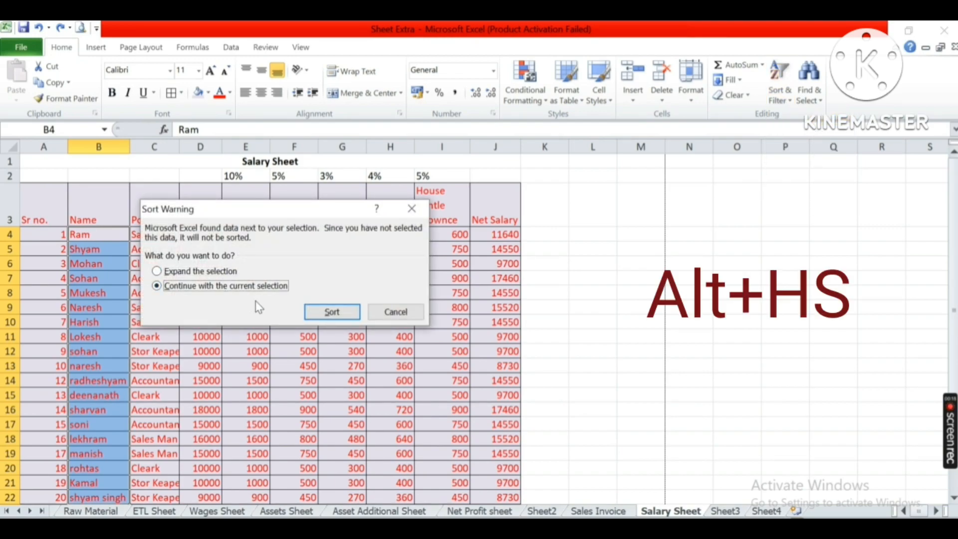
pyautogui.click(329, 313)
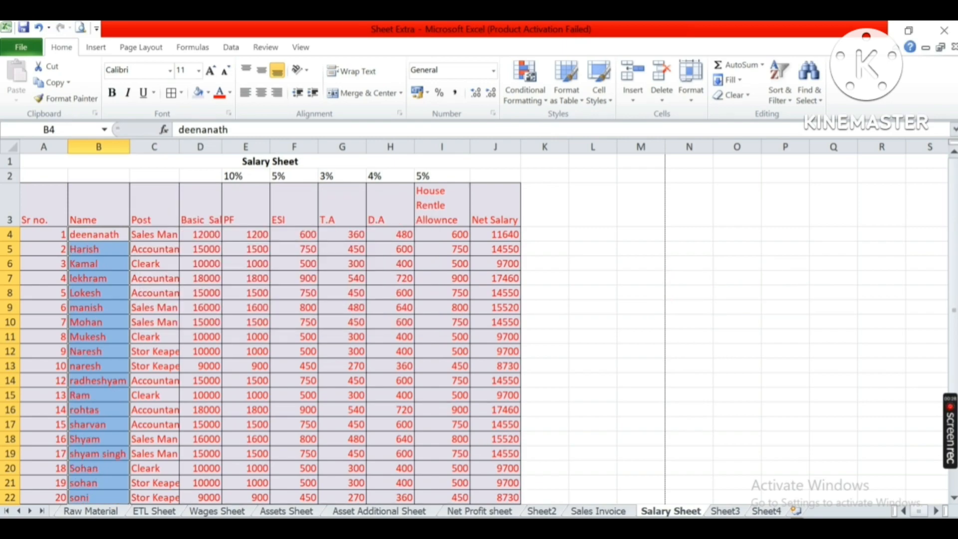
# Review the Filter shortcut in Sheet3's table and return to the Salary Sheet.
pyautogui.click(734, 512)
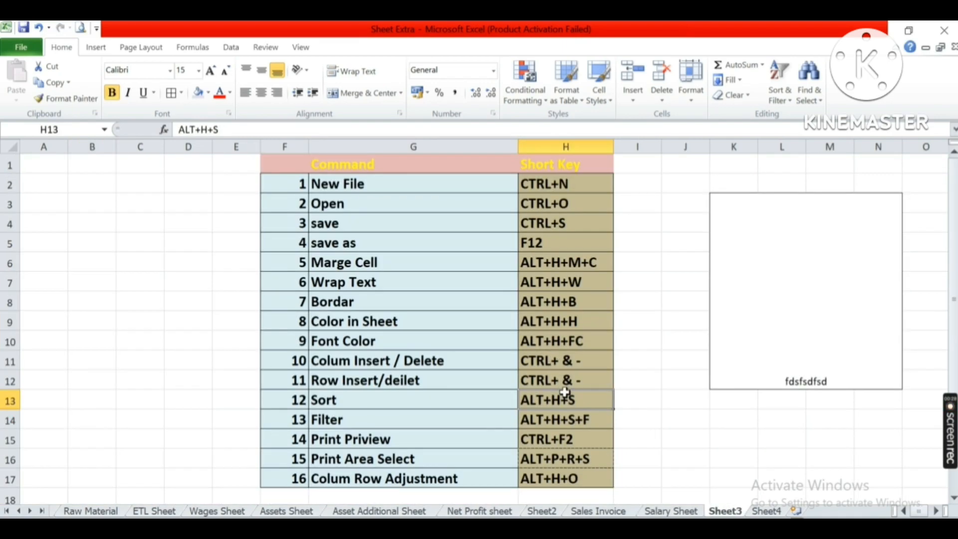
pyautogui.click(569, 419)
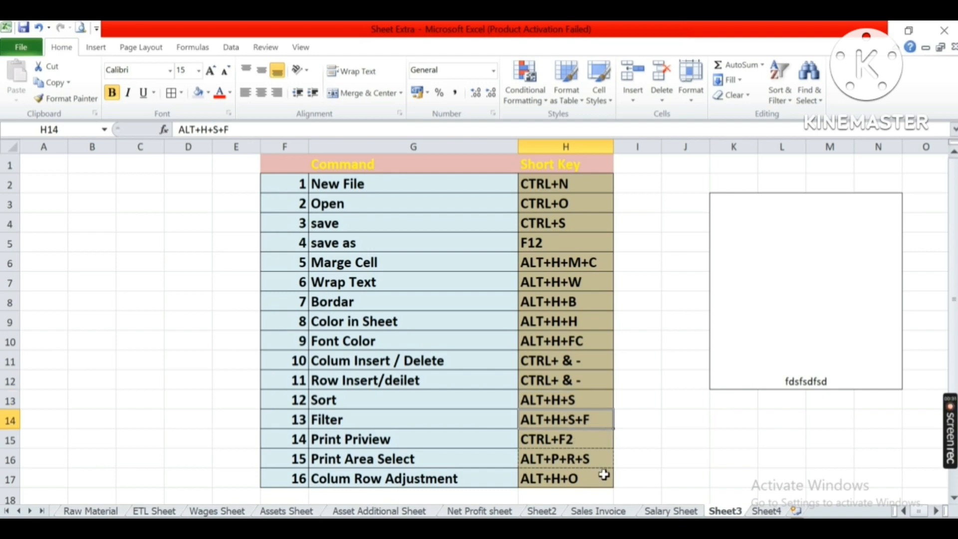
pyautogui.click(682, 511)
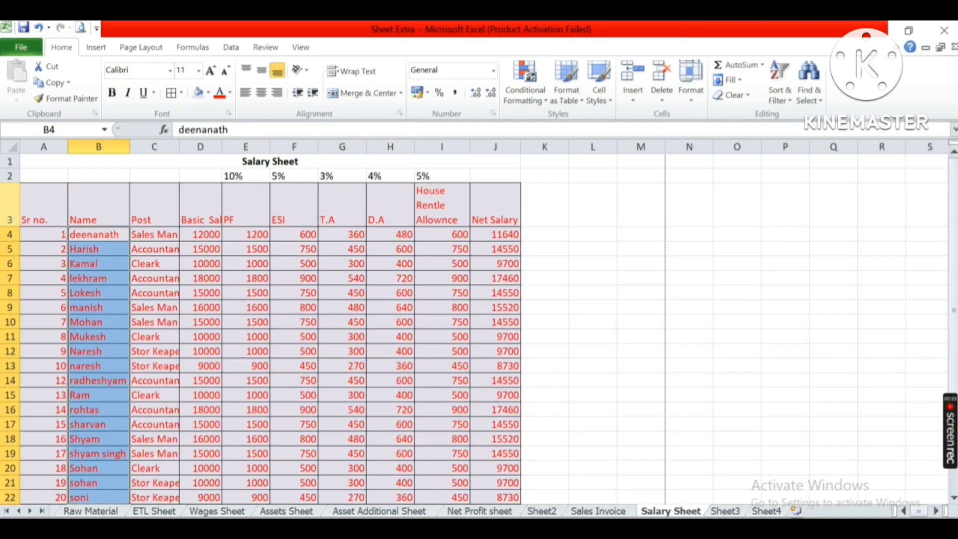
# Apply filters to the salary table's header row from Sr no. to Net Salary using the Alt+H+S+F shortcut.
pyautogui.moveTo(32, 213); pyautogui.dragTo(522, 211)
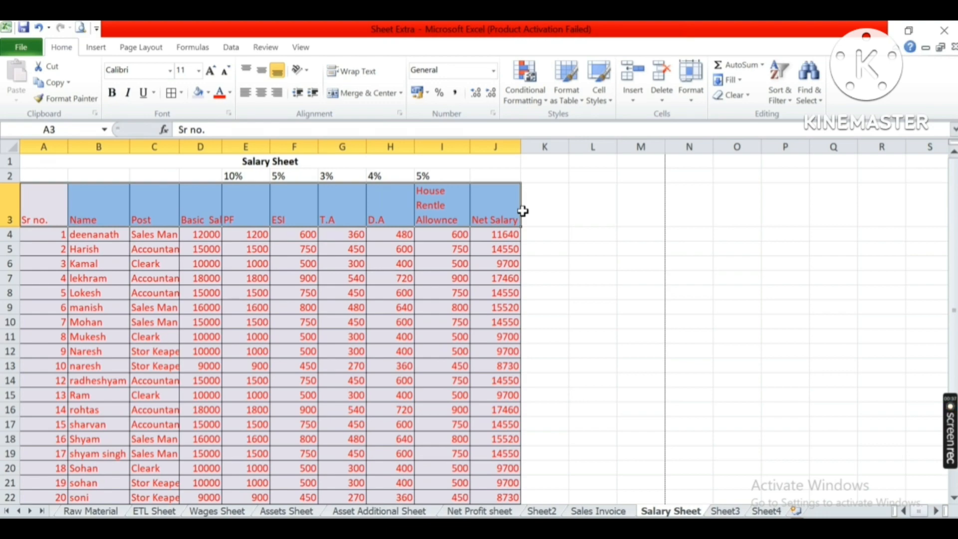
pyautogui.press('alt')
pyautogui.press('h')
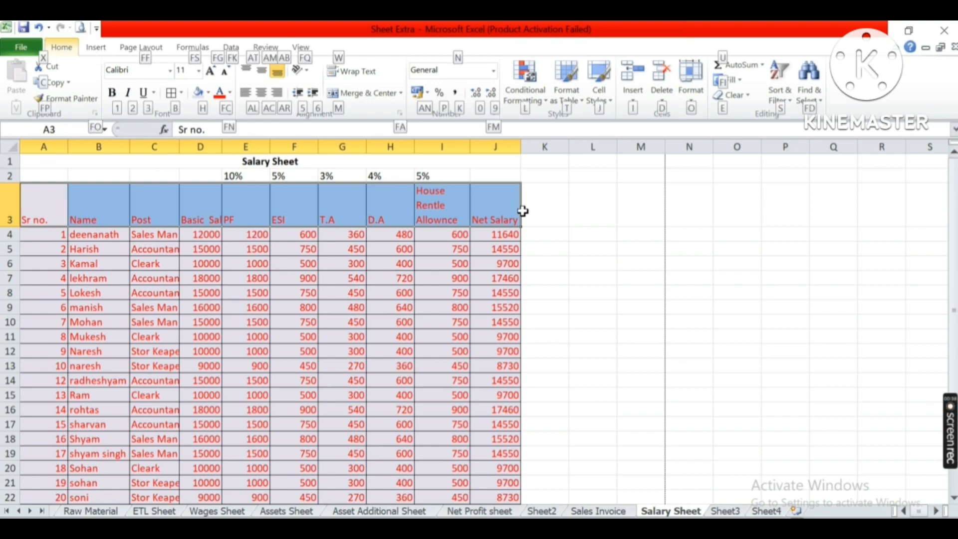
pyautogui.press('s')
pyautogui.press('f')
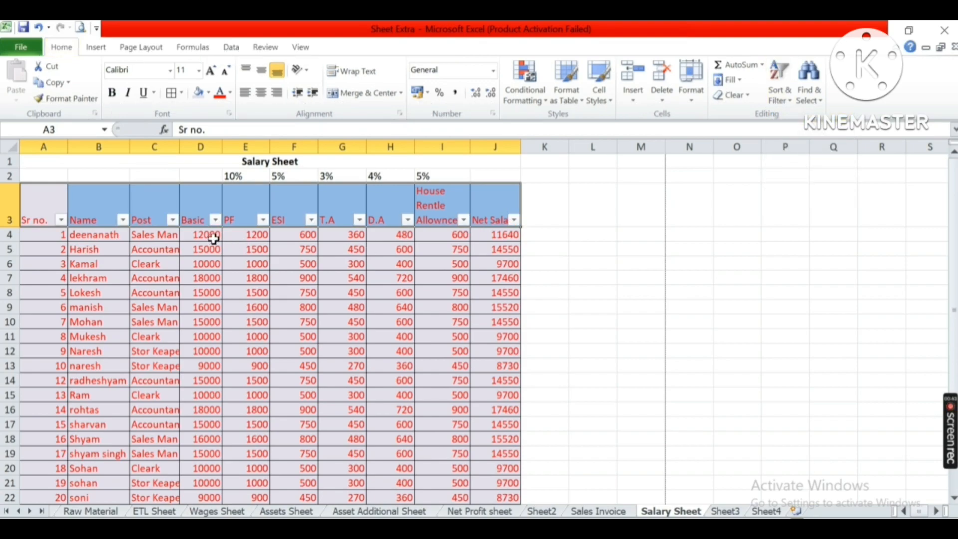
pyautogui.click(205, 214)
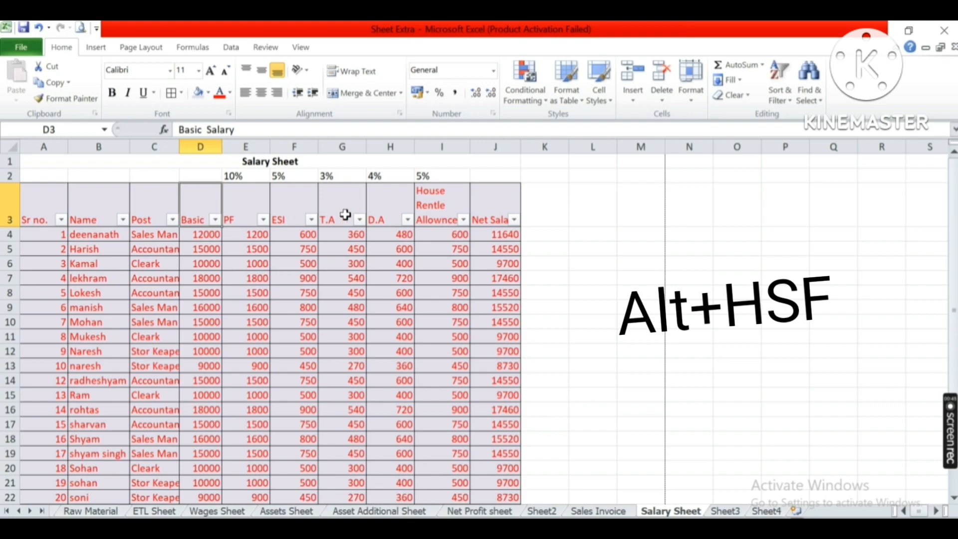
pyautogui.click(345, 214)
pyautogui.click(276, 264)
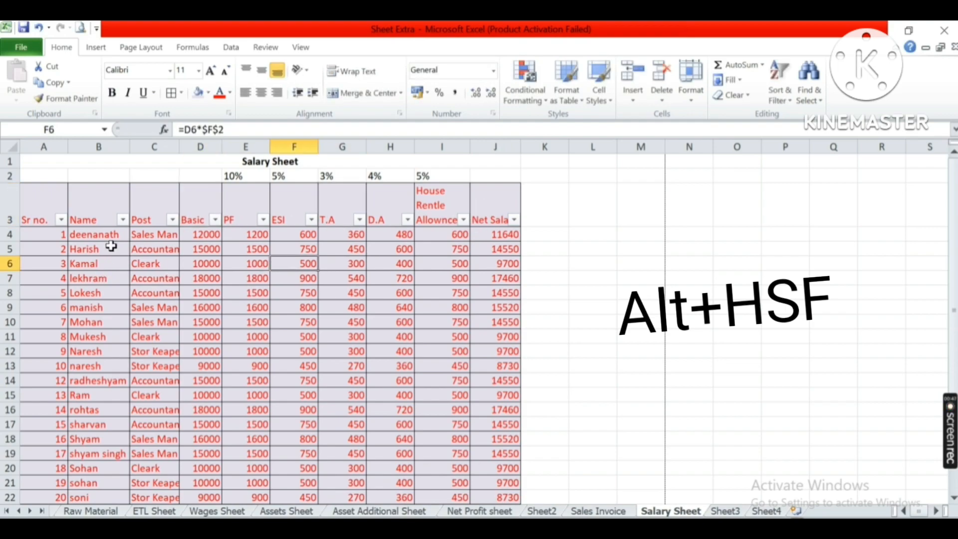
# Filter the Post column to show only Accountant rows.
pyautogui.click(172, 220)
pyautogui.click(74, 357)
pyautogui.click(75, 369)
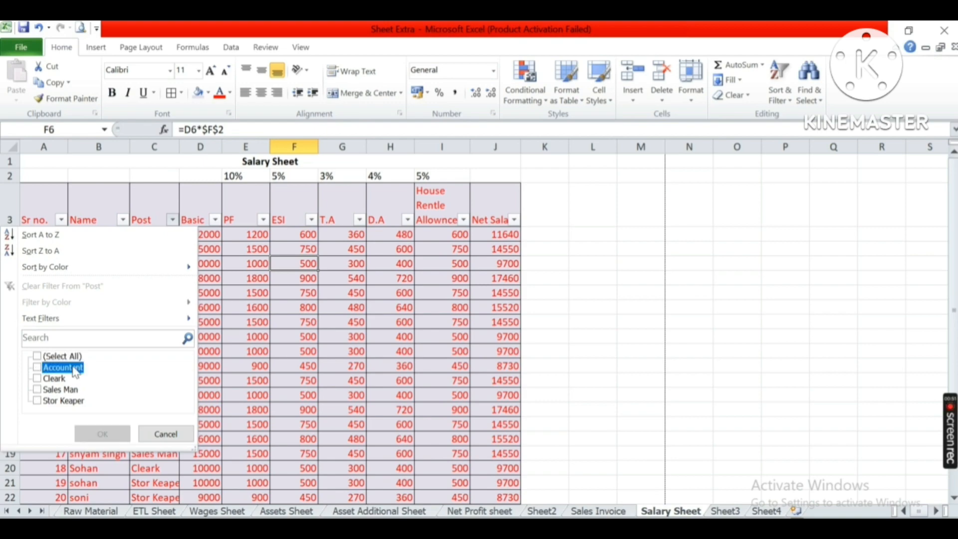
pyautogui.click(64, 358)
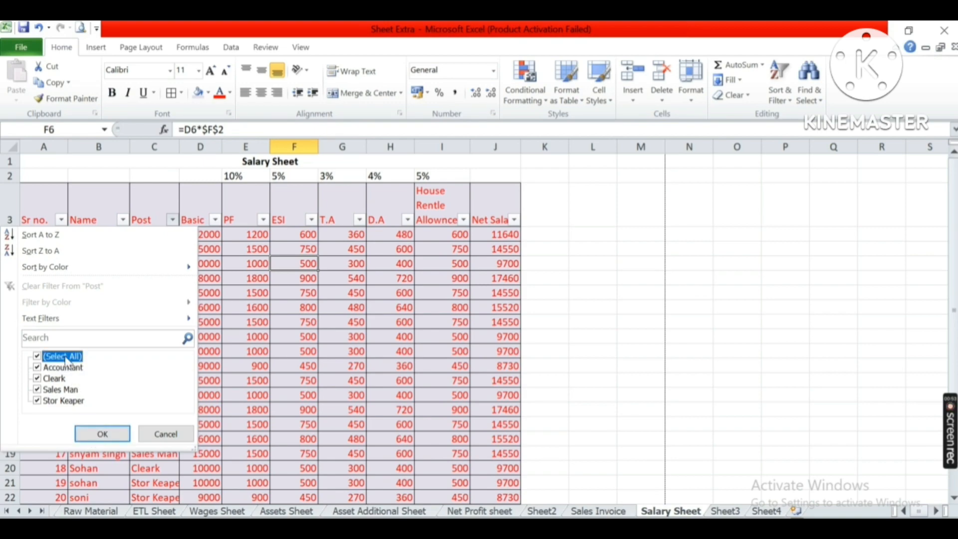
pyautogui.click(65, 357)
pyautogui.click(60, 368)
pyautogui.click(102, 434)
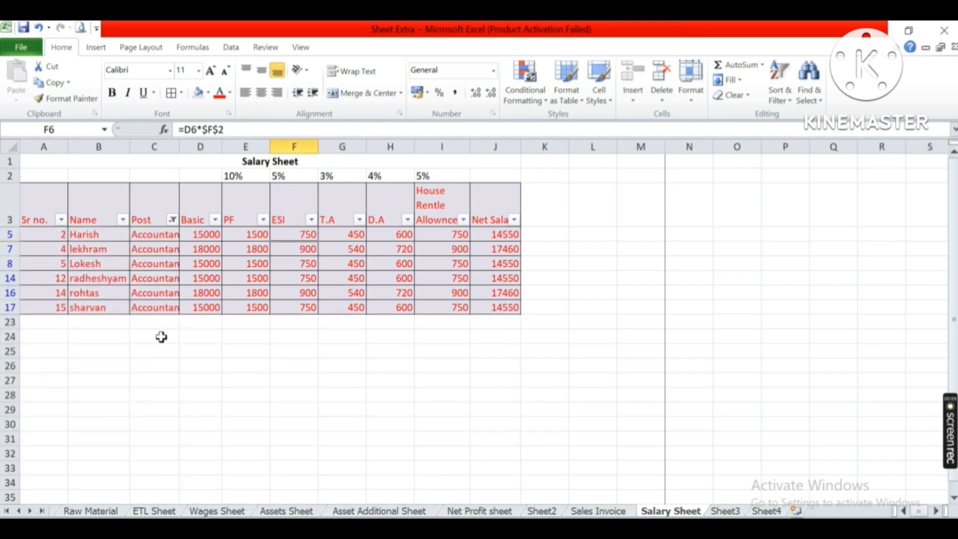
# Switch the Post filter to show only Sales Man rows, then clear the filter from Post.
pyautogui.click(172, 220)
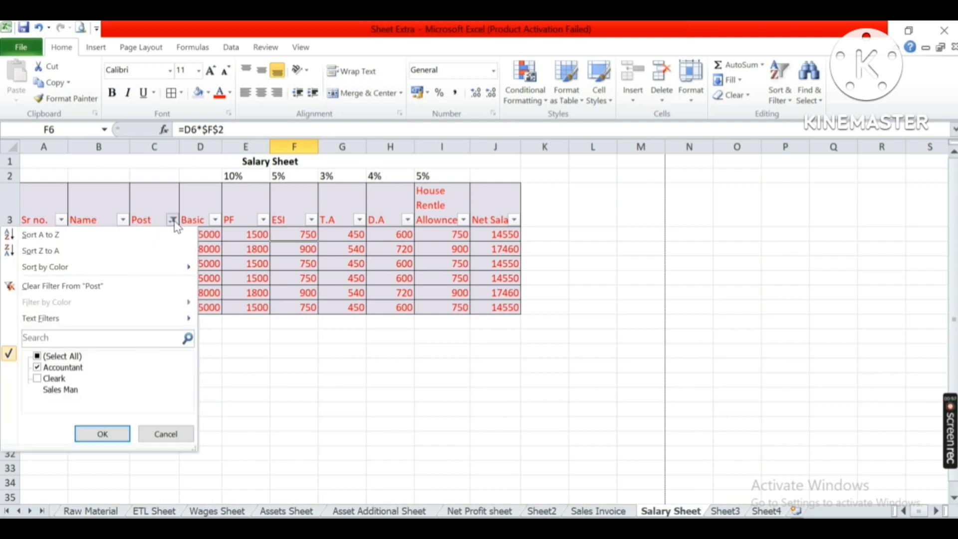
pyautogui.click(173, 221)
pyautogui.click(172, 220)
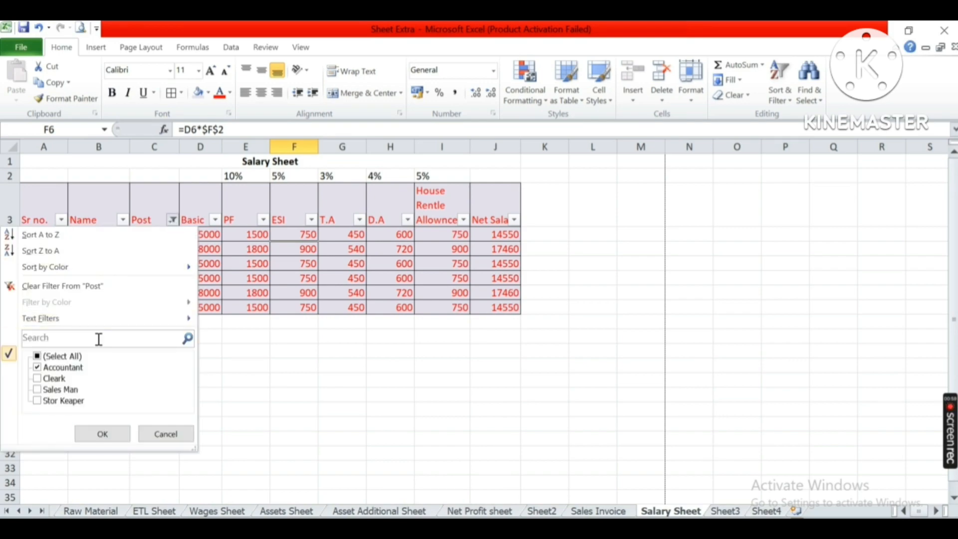
pyautogui.click(60, 367)
pyautogui.click(60, 390)
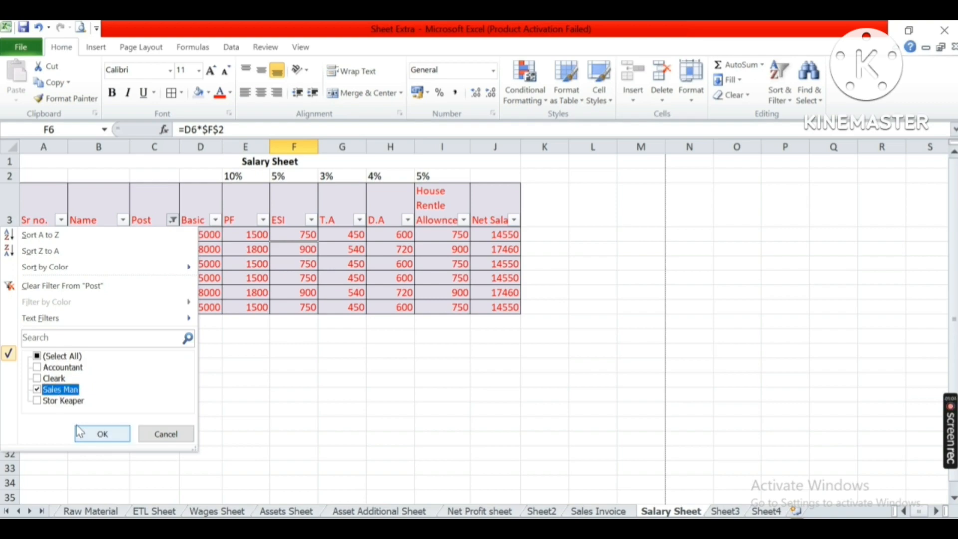
pyautogui.click(78, 432)
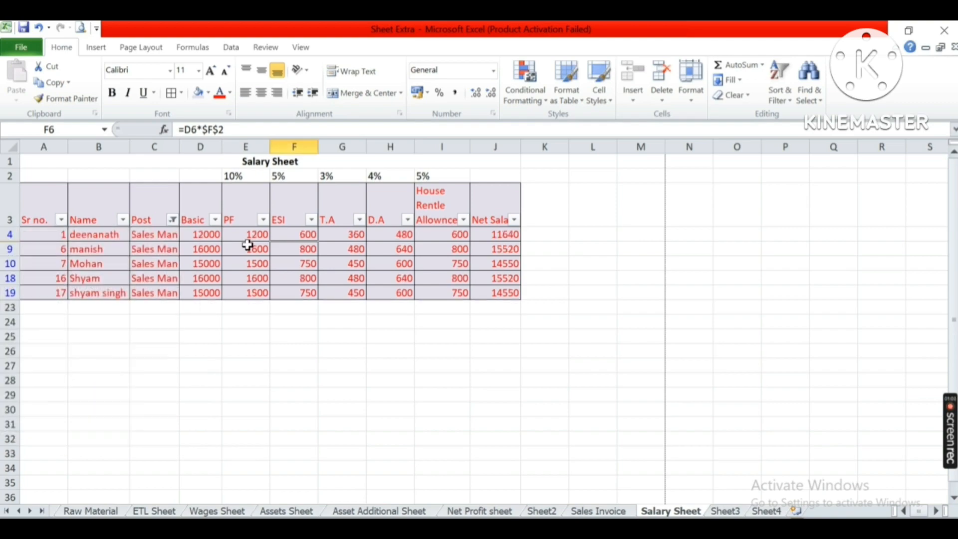
pyautogui.click(173, 221)
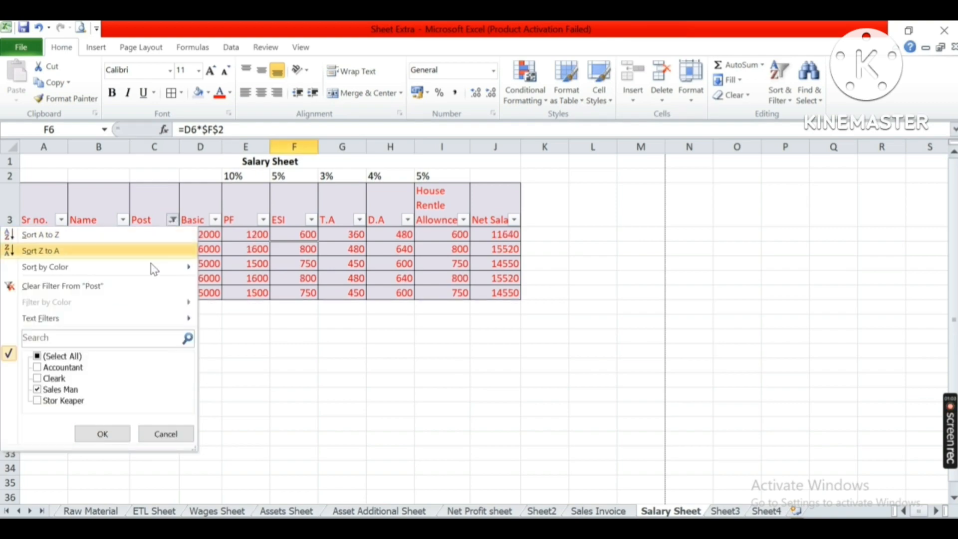
pyautogui.click(105, 285)
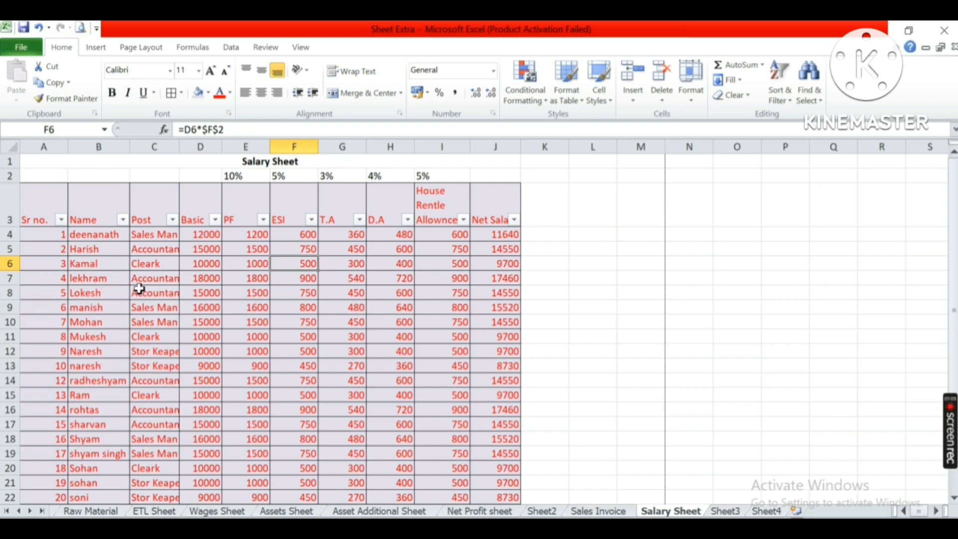
# Filter the PF column to show only rows with 1200.
pyautogui.click(262, 220)
pyautogui.click(111, 356)
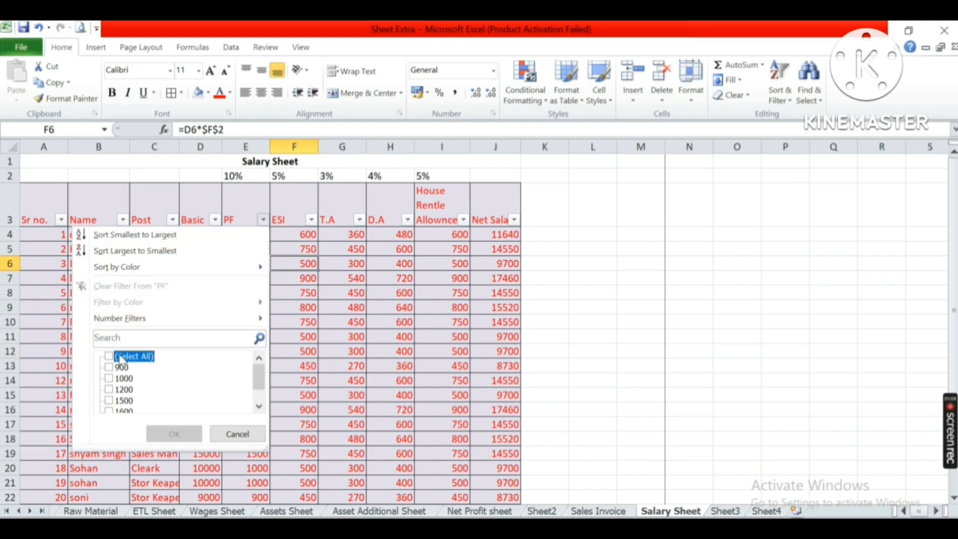
pyautogui.click(114, 389)
pyautogui.click(174, 434)
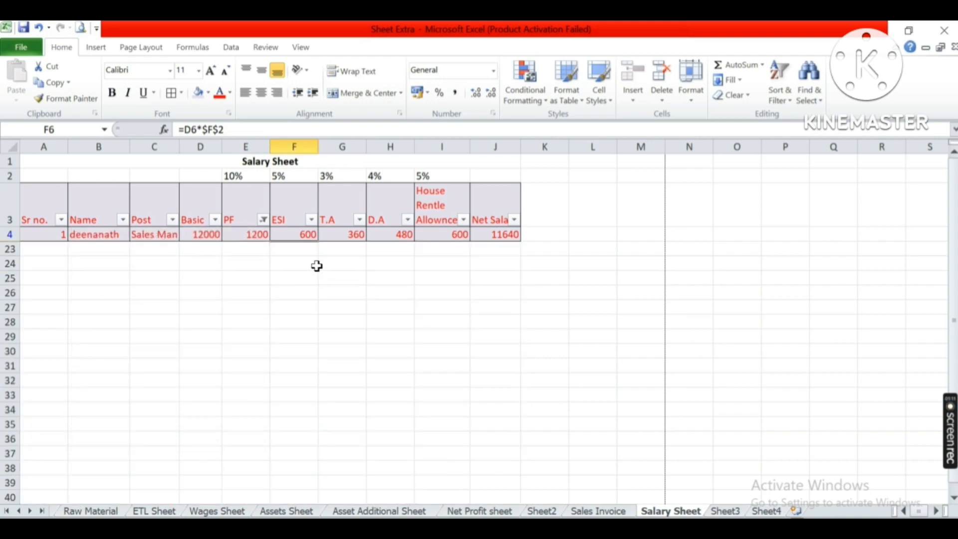
# Switch the PF filter to show only rows with 1800, then clear the filter from PF.
pyautogui.click(262, 220)
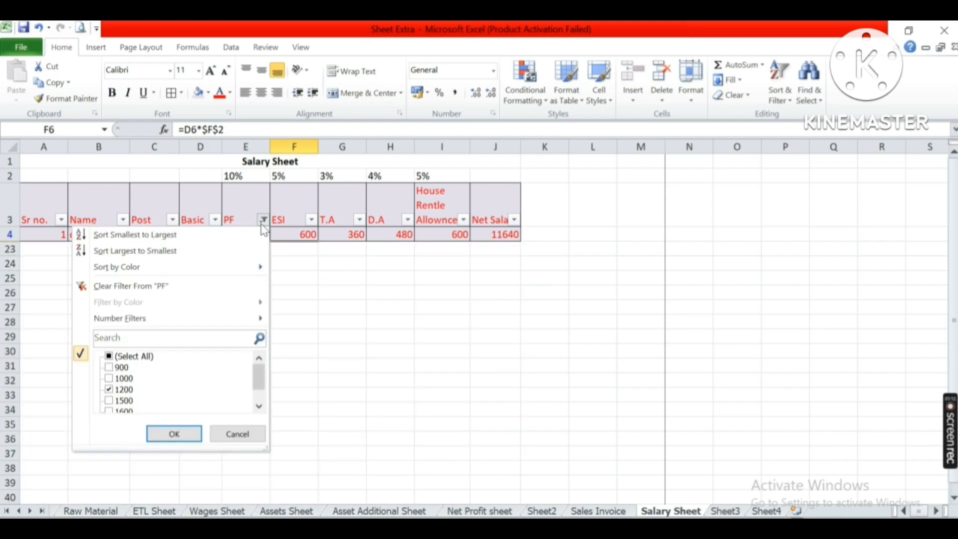
pyautogui.click(131, 357)
pyautogui.click(133, 357)
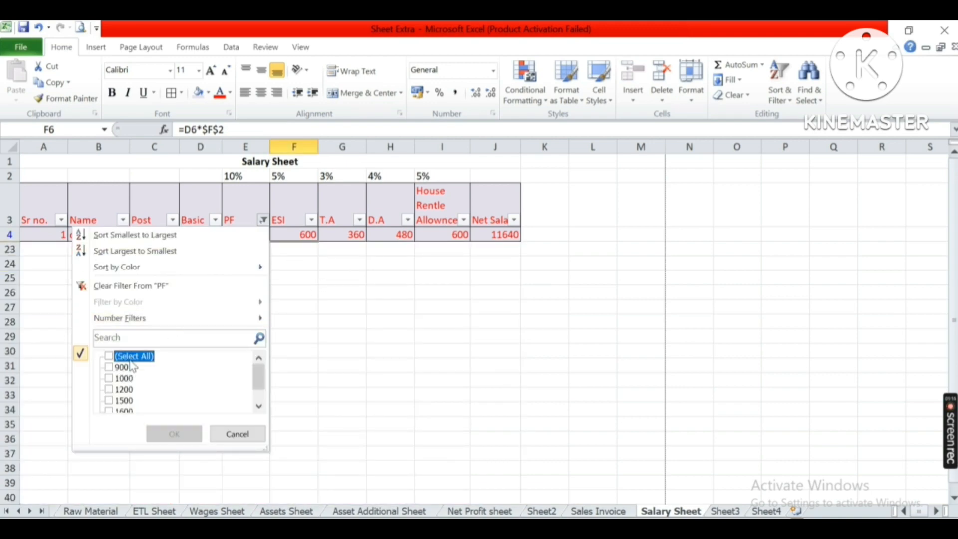
pyautogui.scroll(-1, 132, 380)
pyautogui.click(161, 433)
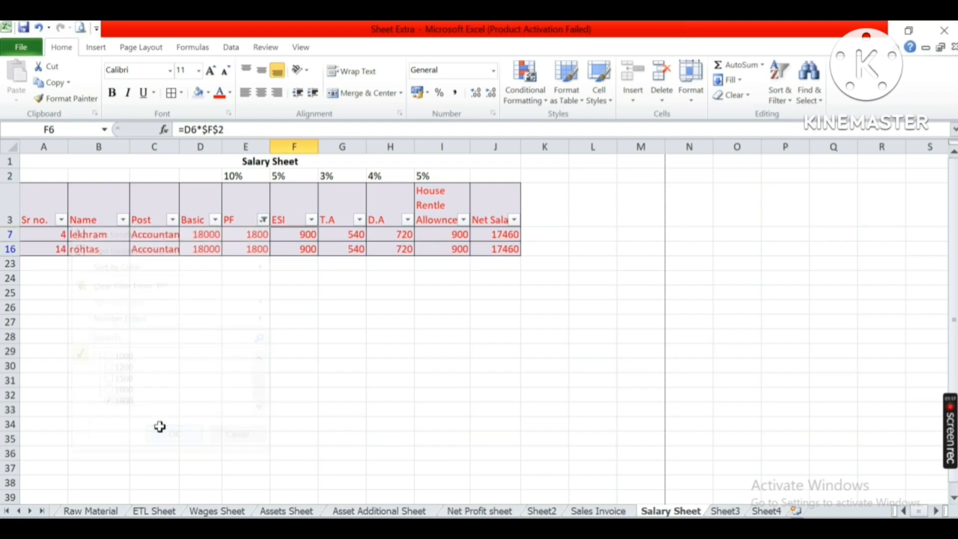
pyautogui.click(264, 220)
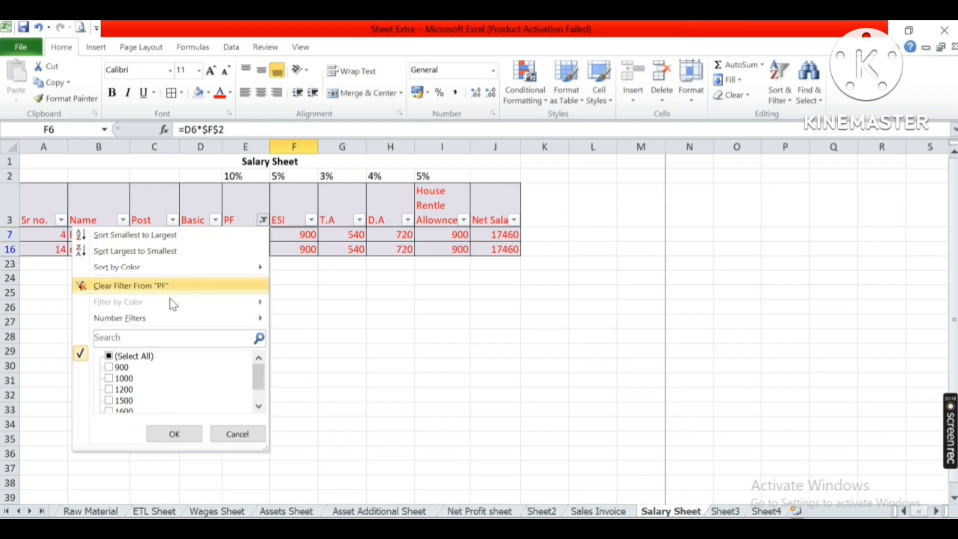
pyautogui.click(150, 286)
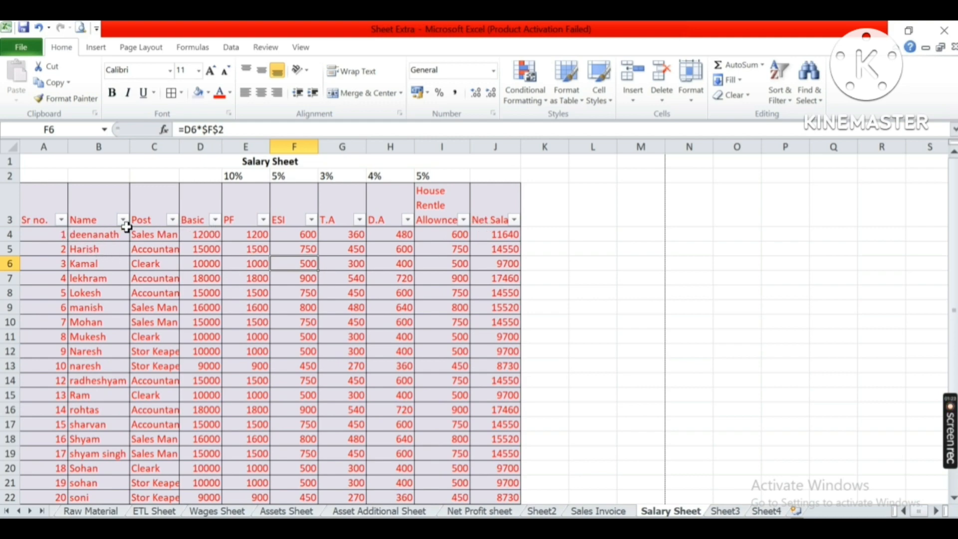
# Select the header row of the salary table and turn off its filter.
pyautogui.moveTo(23, 213); pyautogui.dragTo(485, 211)
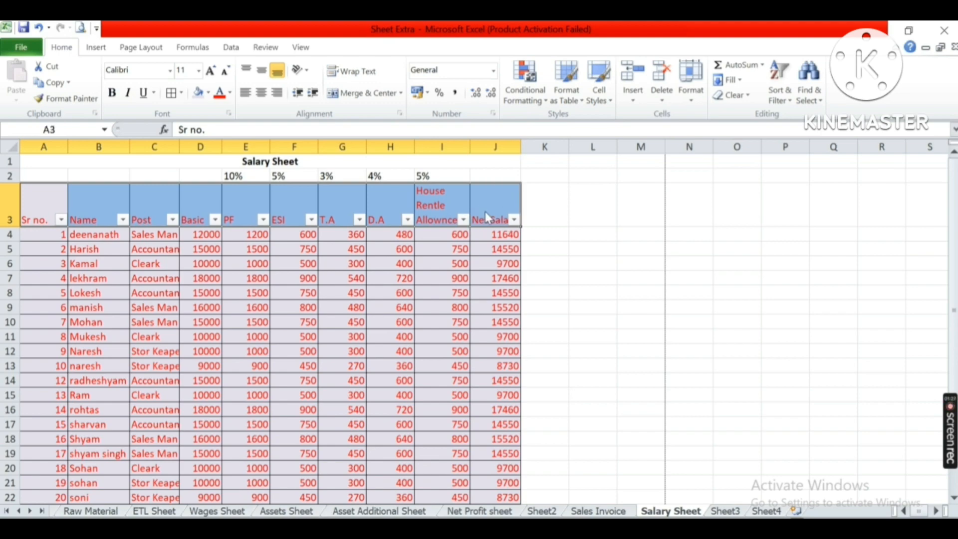
pyautogui.hotkey('alt', 'h')
pyautogui.press('Escape')
pyautogui.press('Escape')
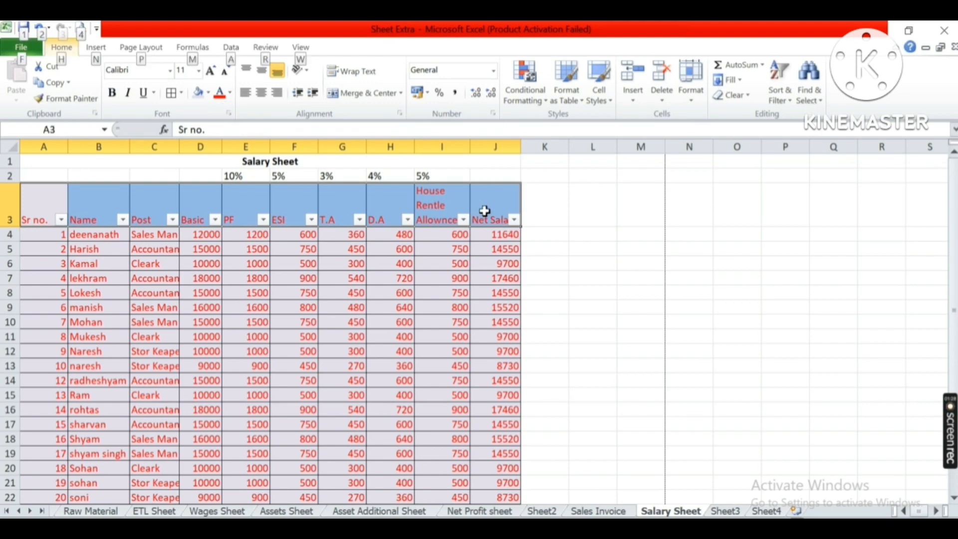
pyautogui.hotkey('alt', 'h')
pyautogui.press('s')
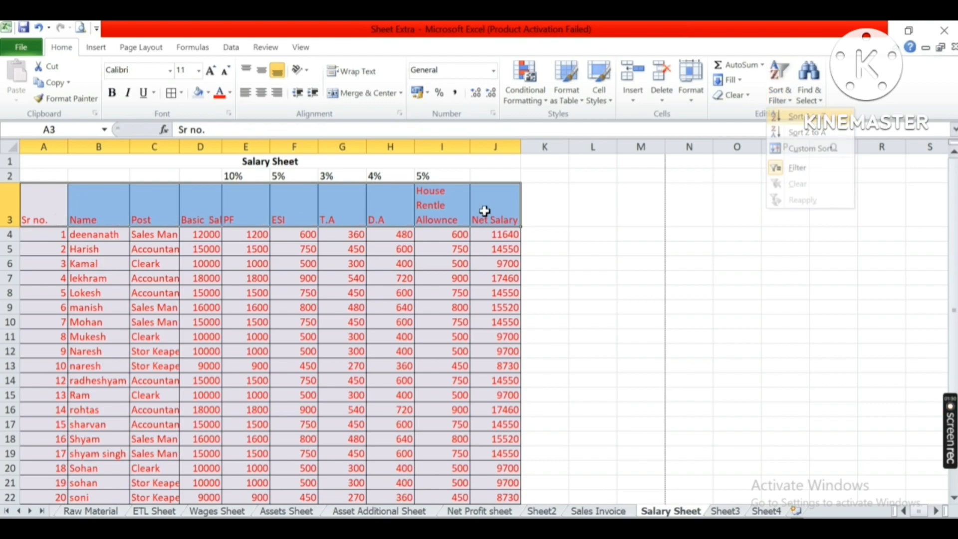
pyautogui.press('f')
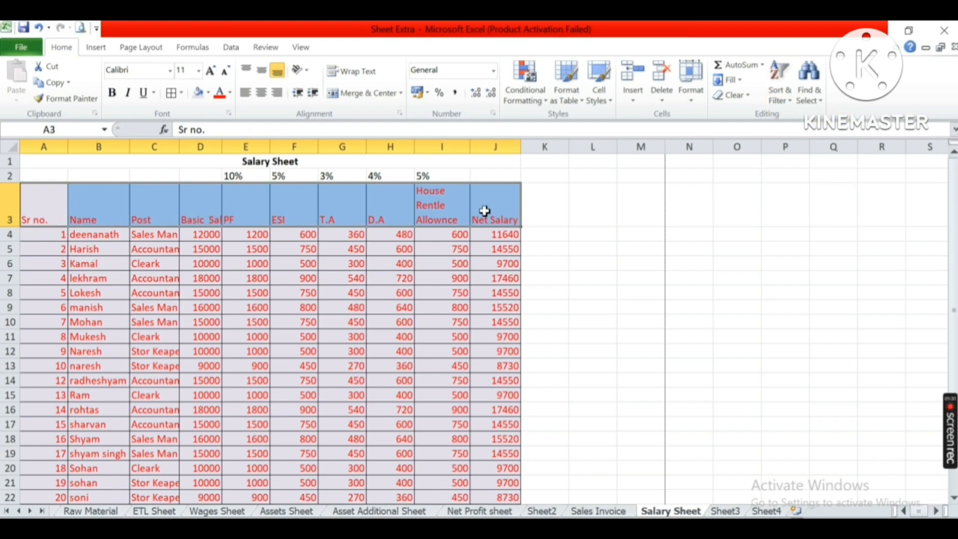
# Look up the Print Preview shortcut in the reference table and preview the Salary Sheet for printing.
pyautogui.click(724, 511)
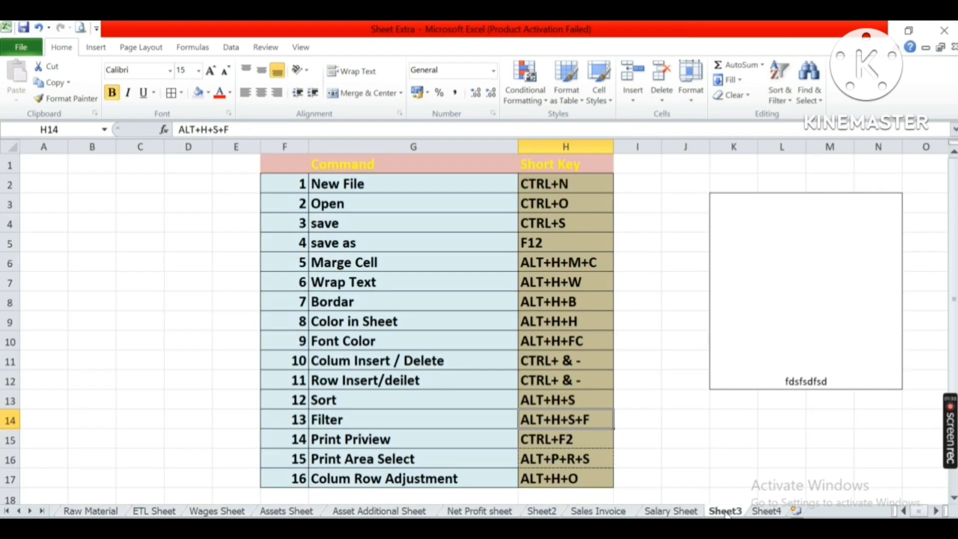
pyautogui.click(368, 423)
pyautogui.doubleClick(551, 440)
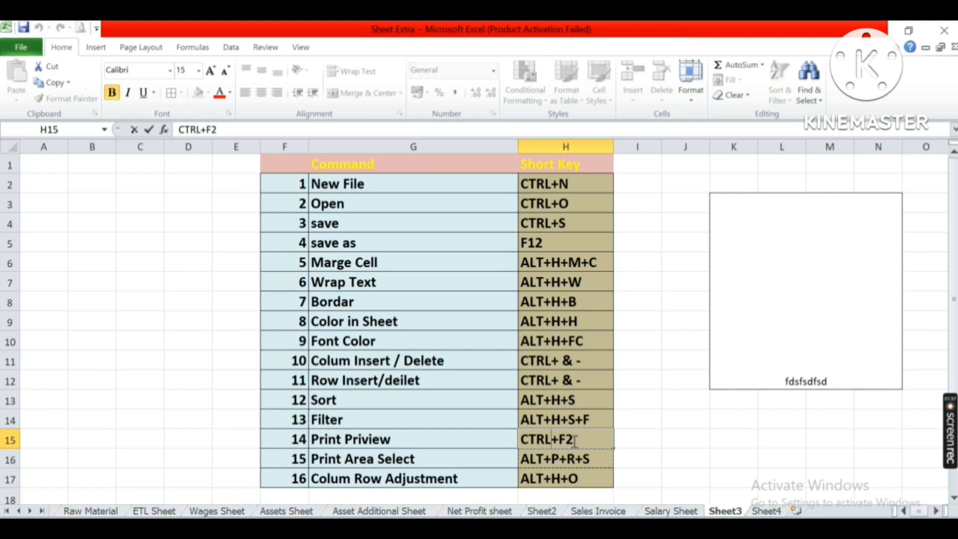
pyautogui.click(431, 435)
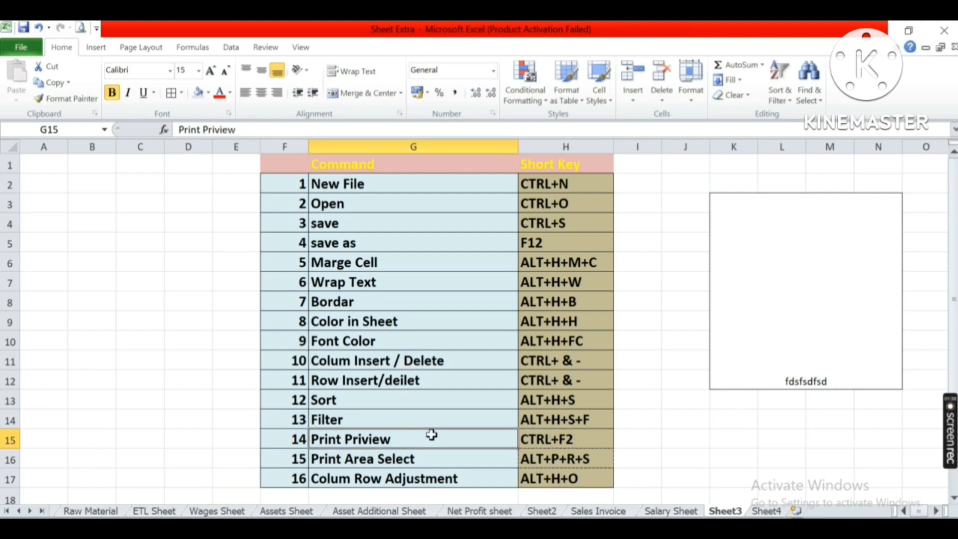
pyautogui.click(652, 513)
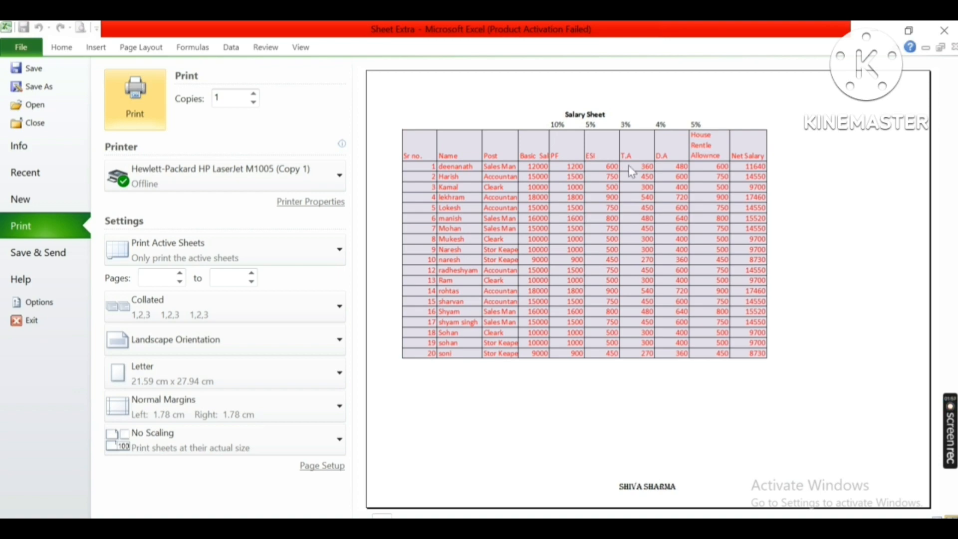
pyautogui.press('Escape')
# Look up the Print Area Select shortcut in the reference table and return to the Salary Sheet.
pyautogui.click(738, 513)
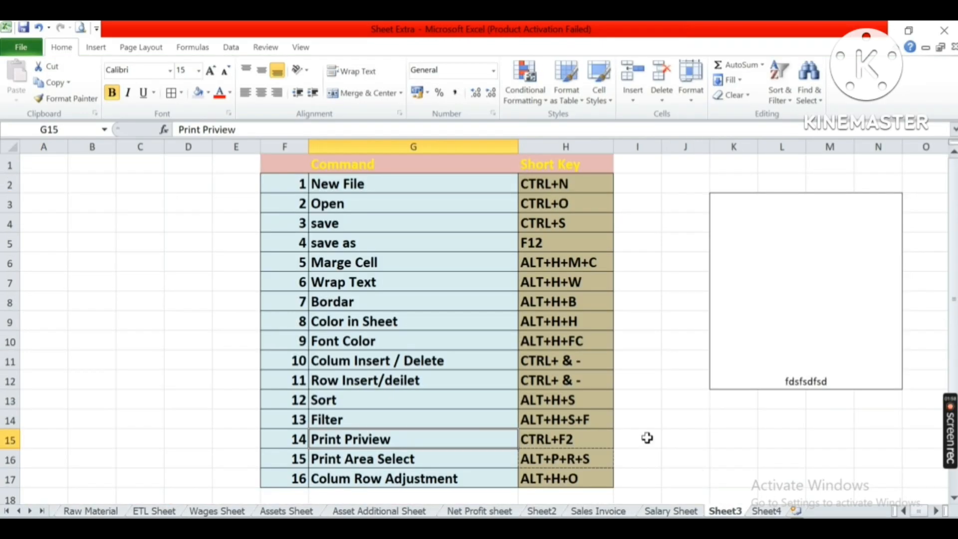
pyautogui.doubleClick(551, 459)
pyautogui.press('Escape')
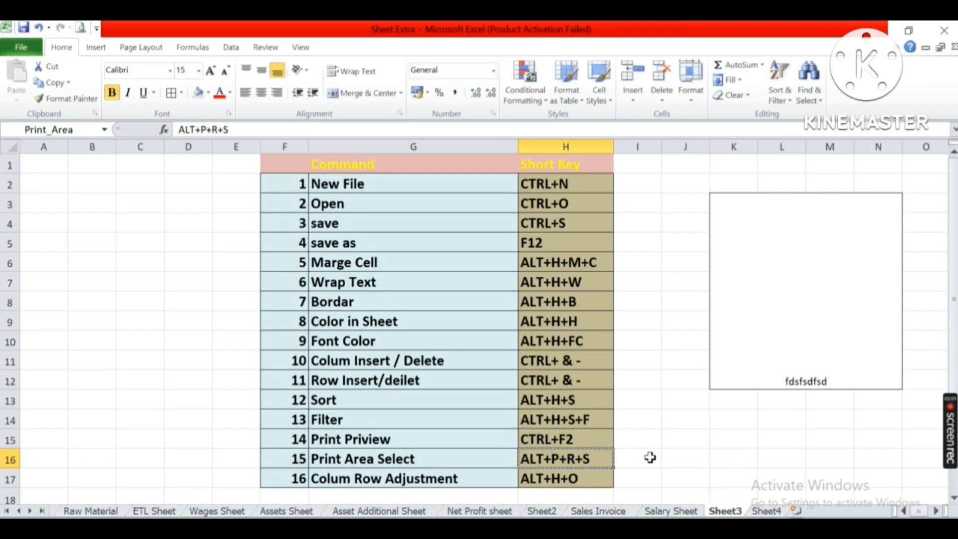
pyautogui.click(671, 511)
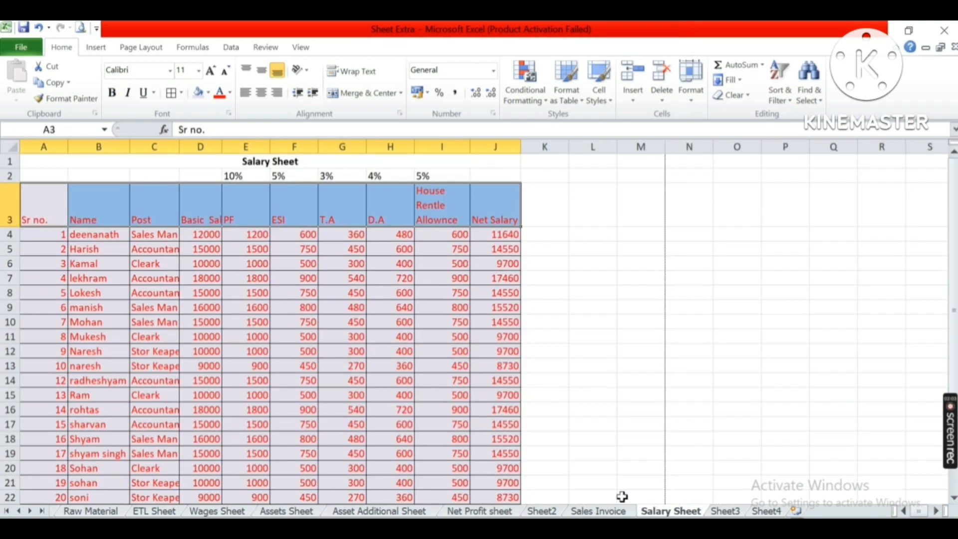
# Select the salary table from the Salary Sheet title downward and set it as the print area.
pyautogui.click(219, 164)
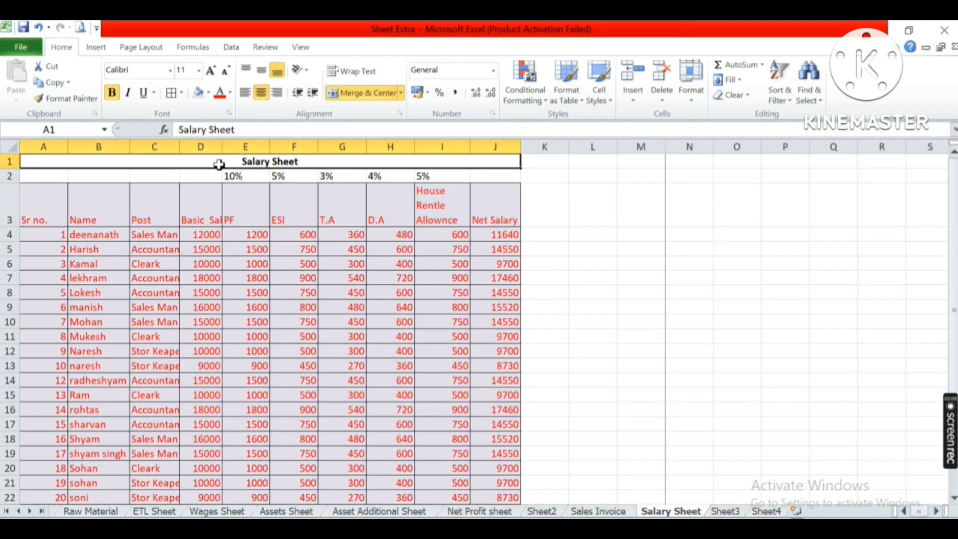
pyautogui.hotkey('shift', 'Down')
pyautogui.hotkey('shift', 'Down')
pyautogui.hotkey('shift', 'Down')
pyautogui.hotkey('shift', 'Down')
pyautogui.hotkey('shift', 'Down')
pyautogui.hotkey('shift', 'Down')
pyautogui.hotkey('shift', 'Down')
pyautogui.hotkey('shift', 'Down')
pyautogui.hotkey('shift', 'Down')
pyautogui.hotkey('shift', 'Down')
pyautogui.hotkey('shift', 'Down')
pyautogui.hotkey('shift', 'Down')
pyautogui.hotkey('shift', 'Down')
pyautogui.hotkey('shift', 'Down')
pyautogui.hotkey('shift', 'Down')
pyautogui.hotkey('shift', 'Down')
pyautogui.hotkey('shift', 'Down')
pyautogui.hotkey('shift', 'Down')
pyautogui.hotkey('shift', 'Down')
pyautogui.hotkey('shift', 'Down')
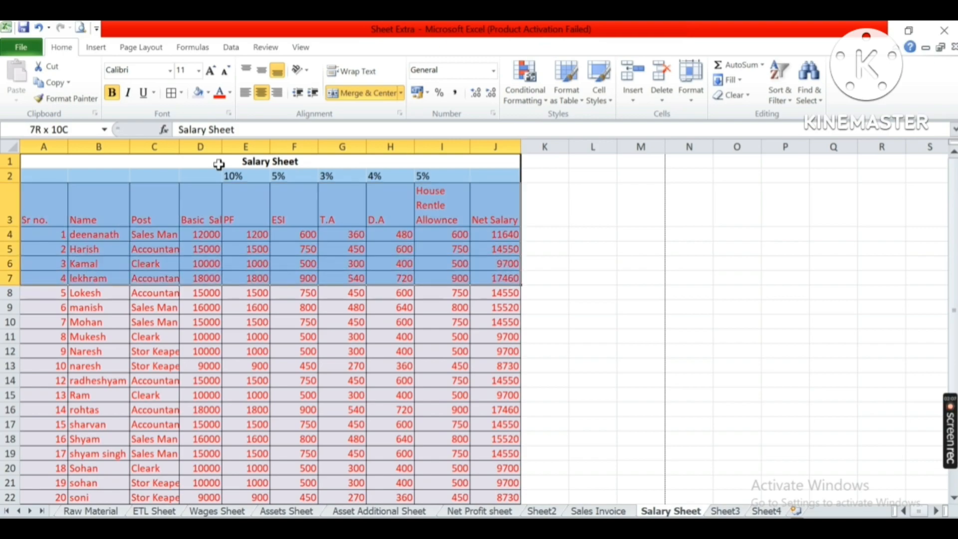
pyautogui.hotkey('shift', 'Down')
pyautogui.hotkey('shift', 'Down')
pyautogui.hotkey('shift', 'Up')
pyautogui.hotkey('shift', 'Up')
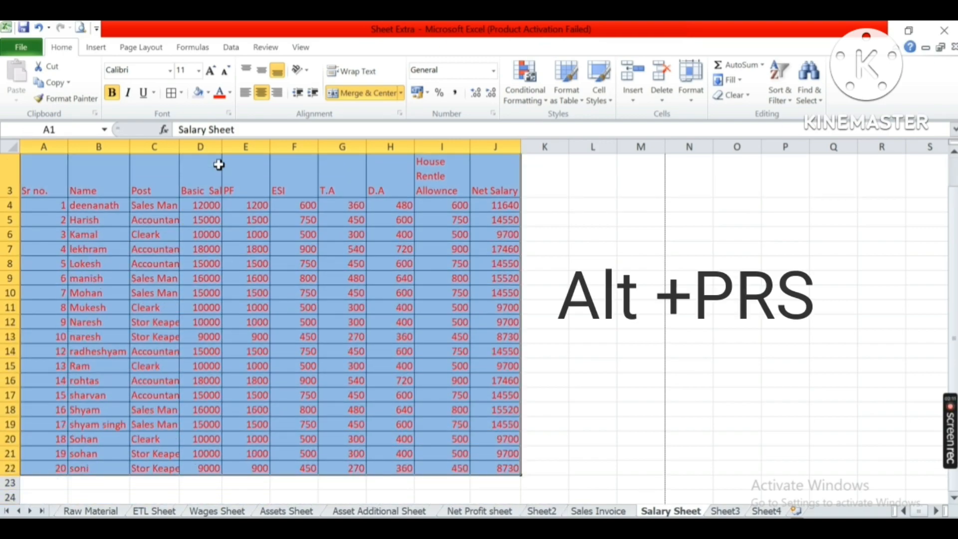
pyautogui.press('alt')
pyautogui.press('p')
pyautogui.press('r')
pyautogui.press('s')
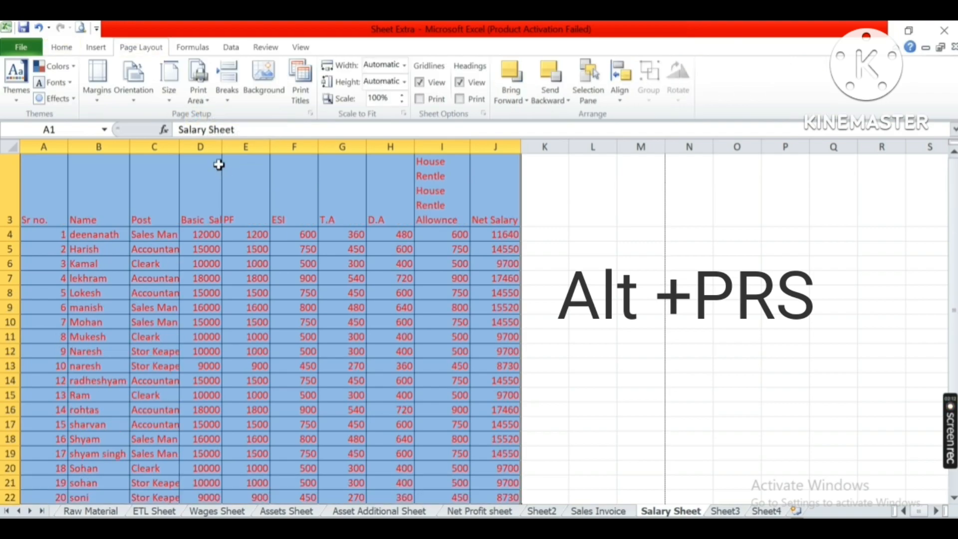
pyautogui.click(550, 251)
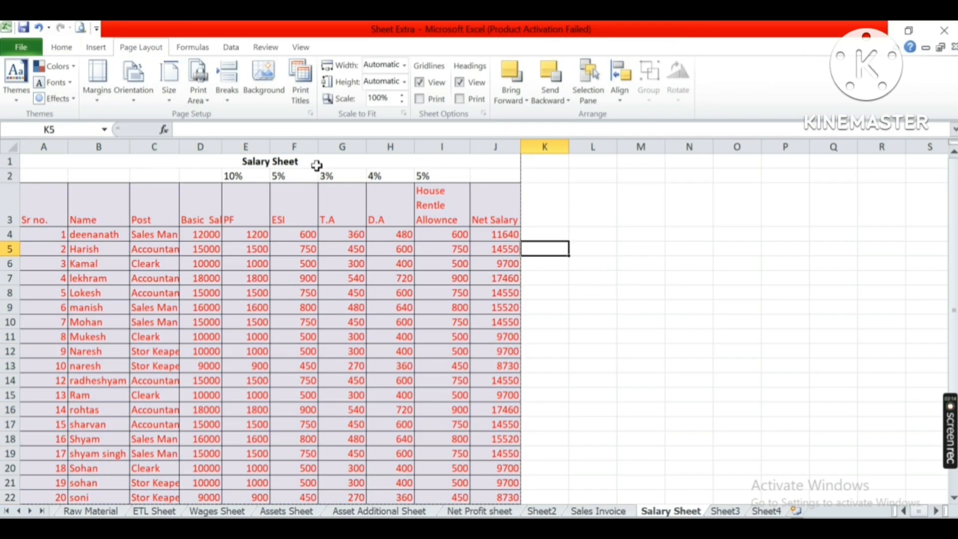
# Open the print preview of the sheet and close it again.
pyautogui.scroll(-6, 508, 302)
pyautogui.scroll(6, 509, 308)
pyautogui.hotkey('ctrl', 'p')
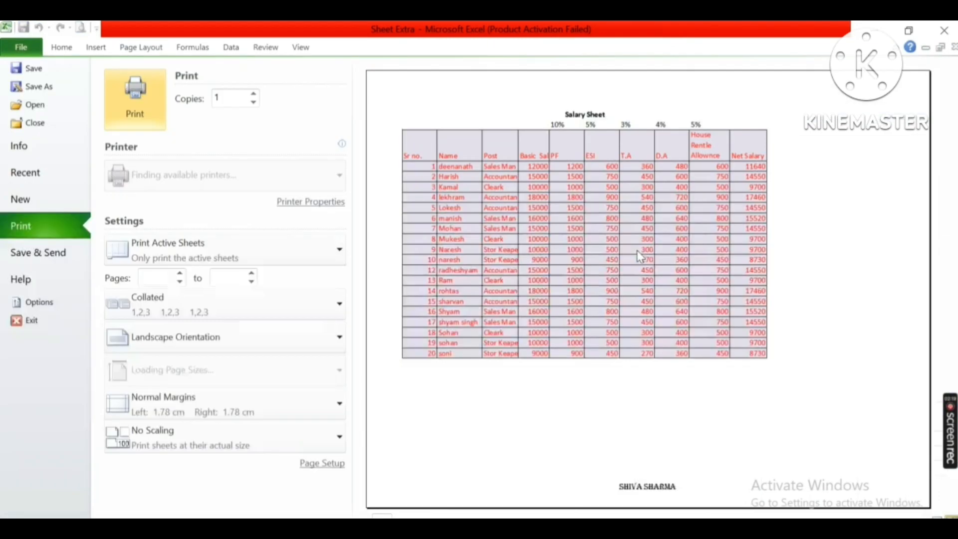
pyautogui.press('Escape')
# Select the header and first five employee rows, A3:J8, and set them as the print area.
pyautogui.click(39, 204)
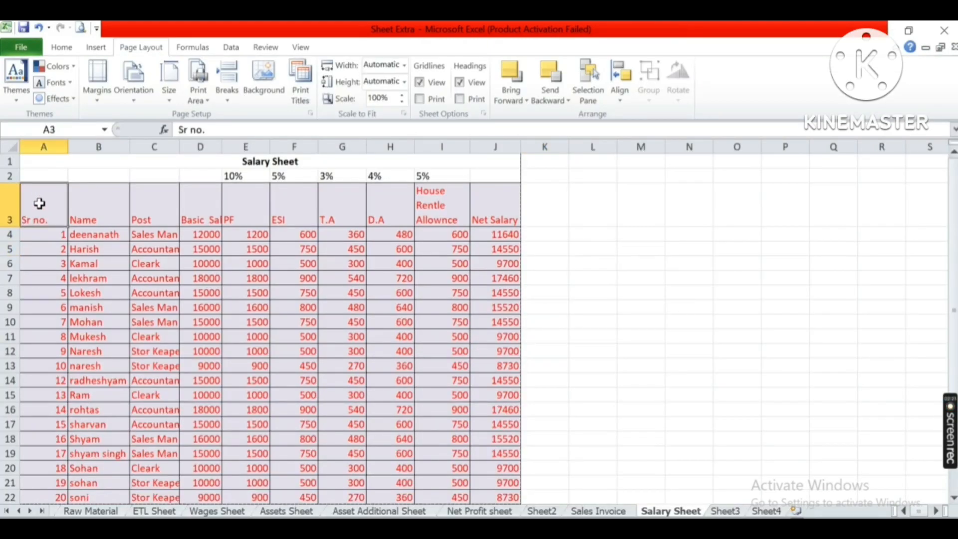
pyautogui.hotkey('shift', 'Down')
pyautogui.hotkey('shift', 'Down')
pyautogui.hotkey('shift', 'Down')
pyautogui.hotkey('shift', 'Down')
pyautogui.hotkey('shift', 'Down')
pyautogui.hotkey('shift', 'Right')
pyautogui.hotkey('shift', 'Right')
pyautogui.hotkey('shift', 'Right')
pyautogui.hotkey('shift', 'Right')
pyautogui.hotkey('shift', 'Right')
pyautogui.hotkey('shift', 'Right')
pyautogui.hotkey('shift', 'Right')
pyautogui.hotkey('shift', 'Right')
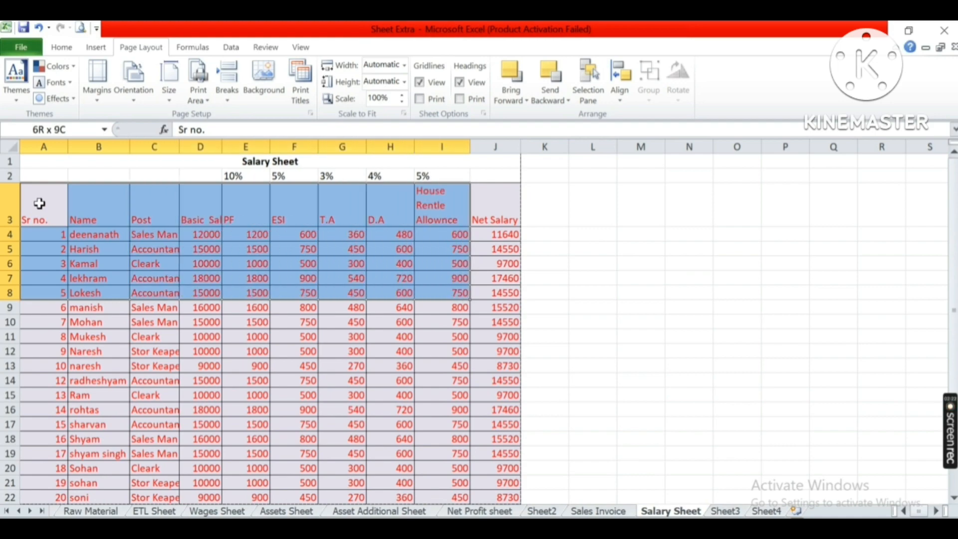
pyautogui.hotkey('shift', 'Right')
pyautogui.press('alt')
pyautogui.press('p')
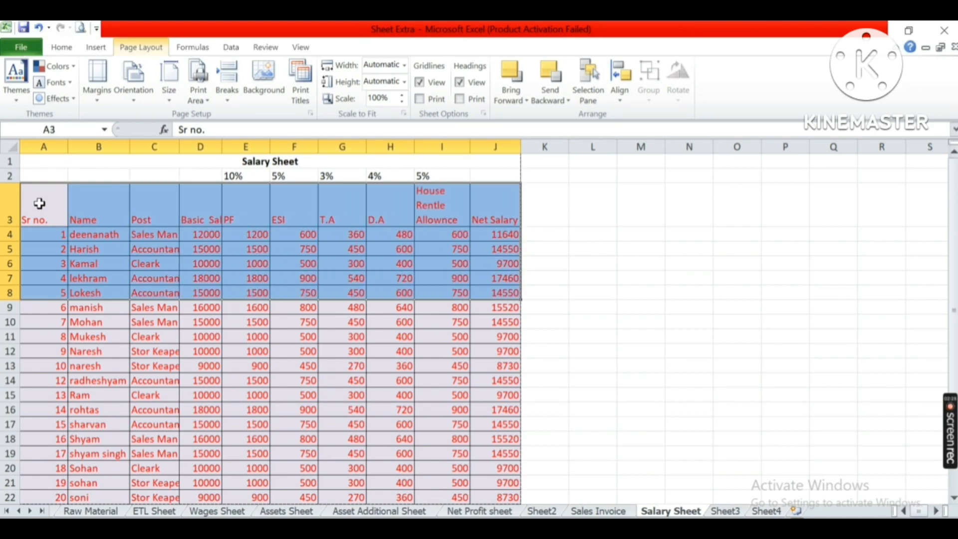
pyautogui.press('r')
pyautogui.press('s')
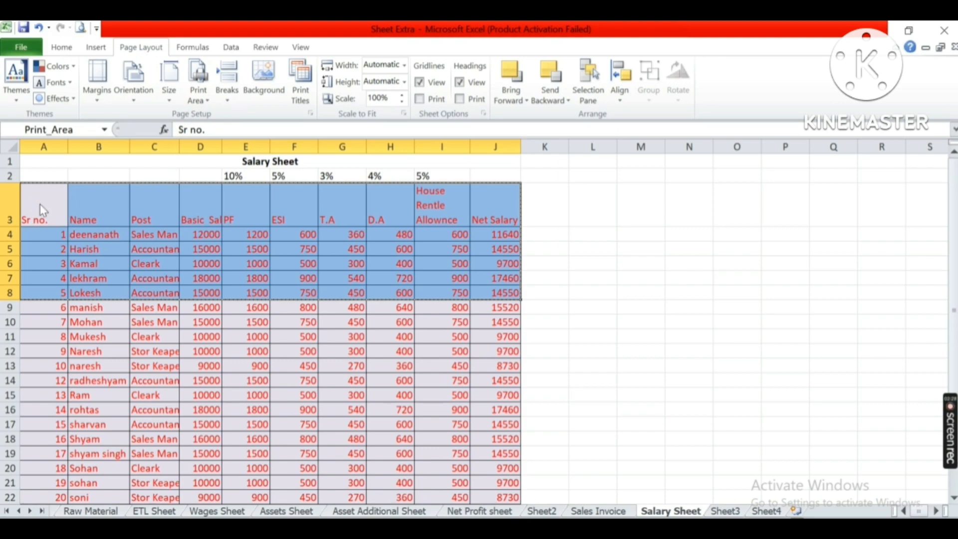
# Preview the new print area and close the preview.
pyautogui.hotkey('ctrl', 'p')
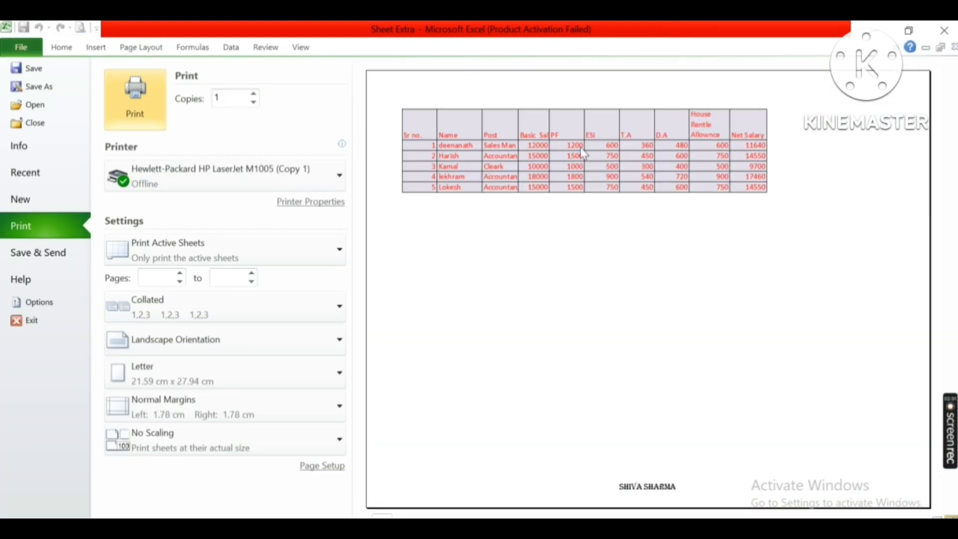
pyautogui.press('Escape')
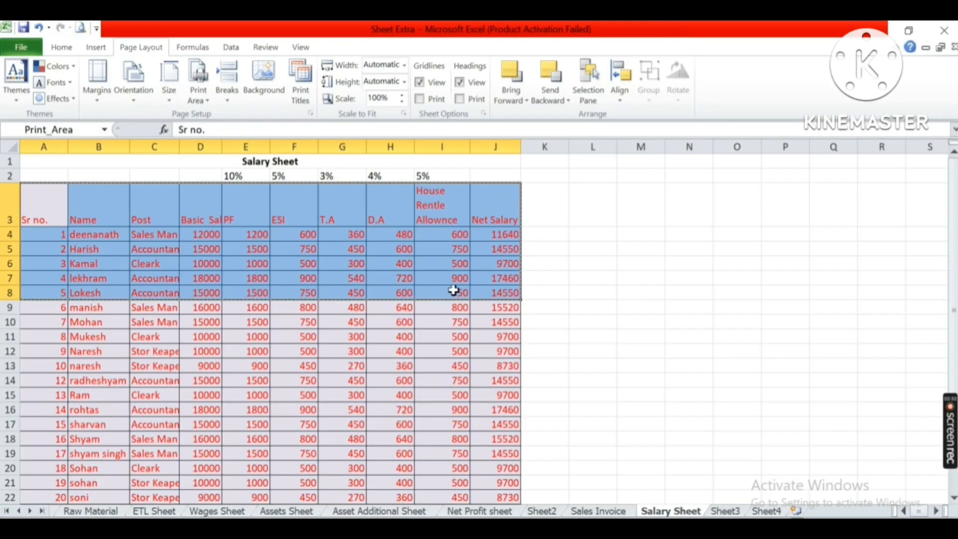
# Look up the Colum Row Adjustment shortcut in the reference table and return to the Salary Sheet.
pyautogui.click(452, 278)
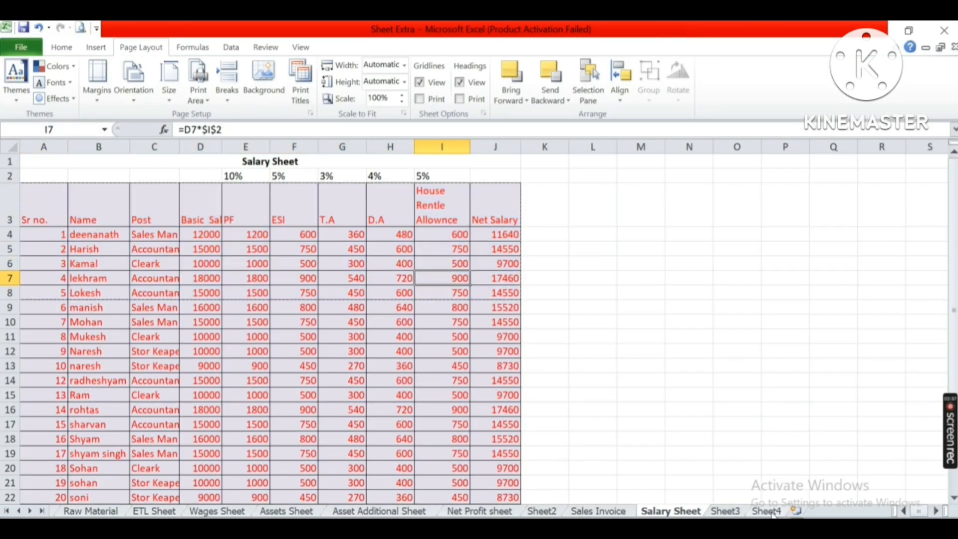
pyautogui.click(727, 511)
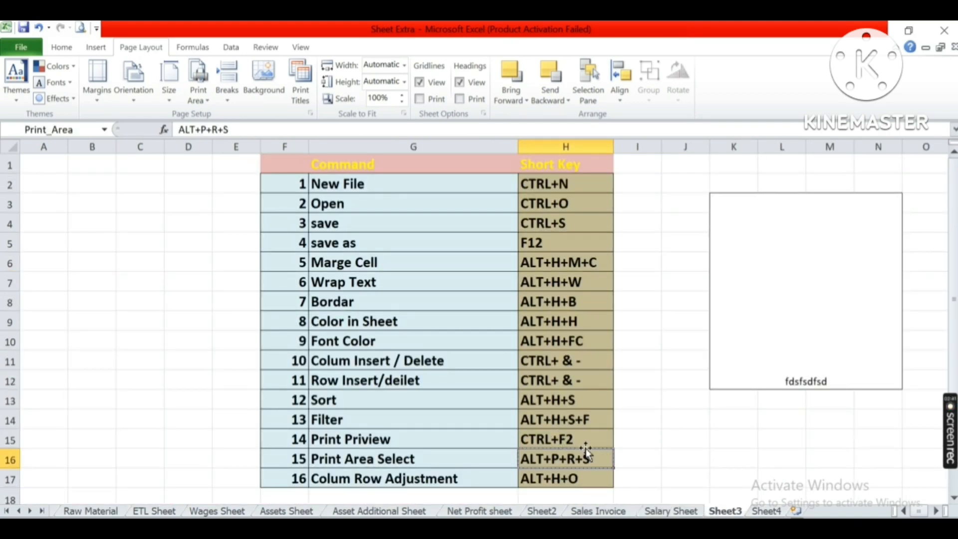
pyautogui.scroll(-1, 612, 459)
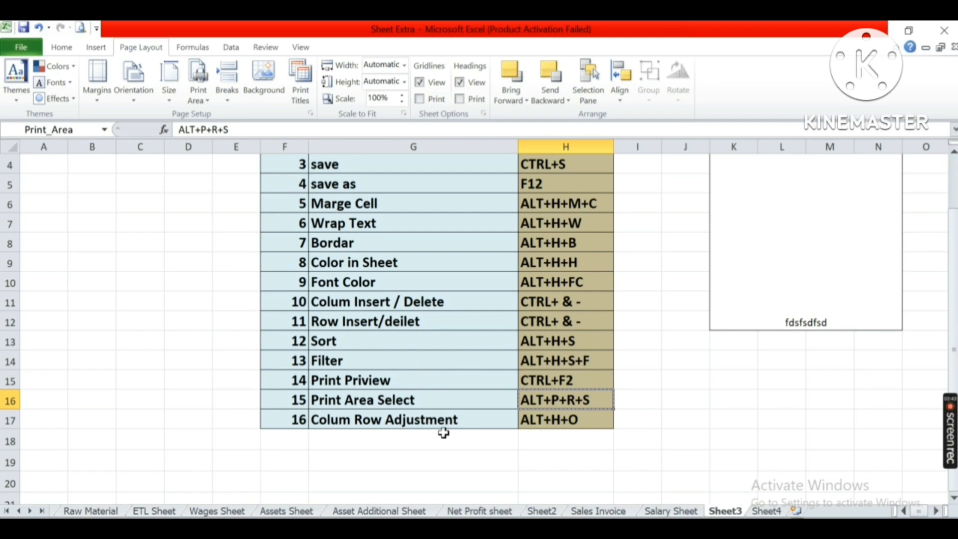
pyautogui.click(407, 399)
pyautogui.click(417, 418)
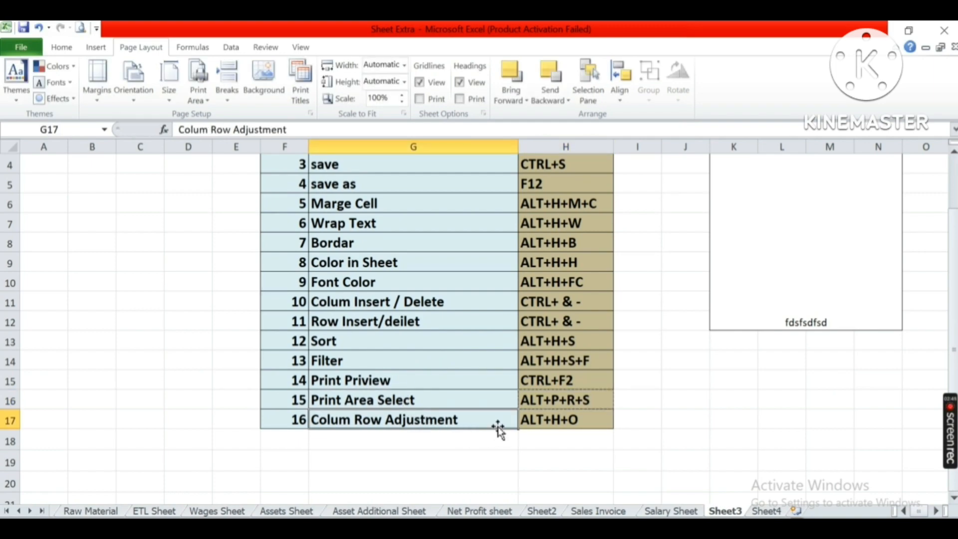
pyautogui.click(572, 419)
pyautogui.click(671, 511)
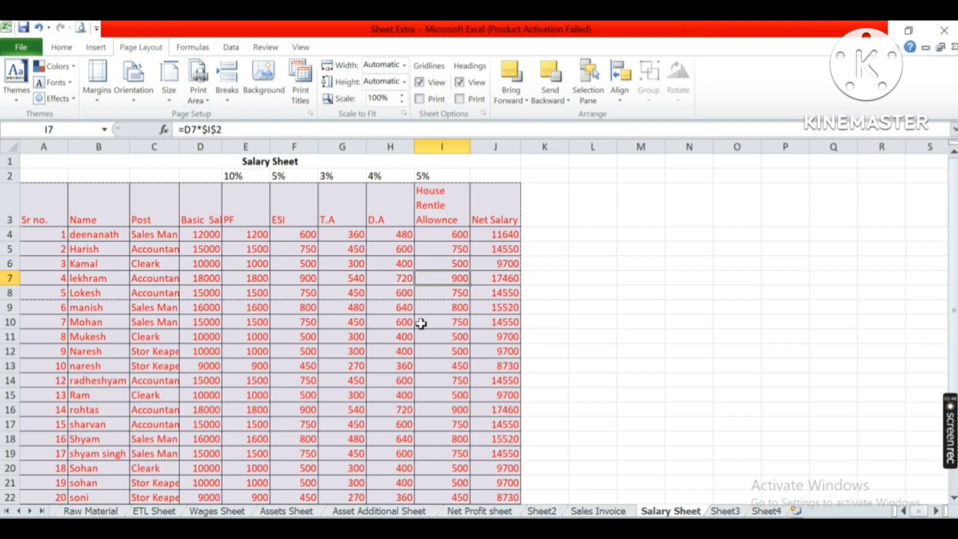
# Select the Post header cell C3 and set the height of header row 3 to 45.
pyautogui.click(455, 206)
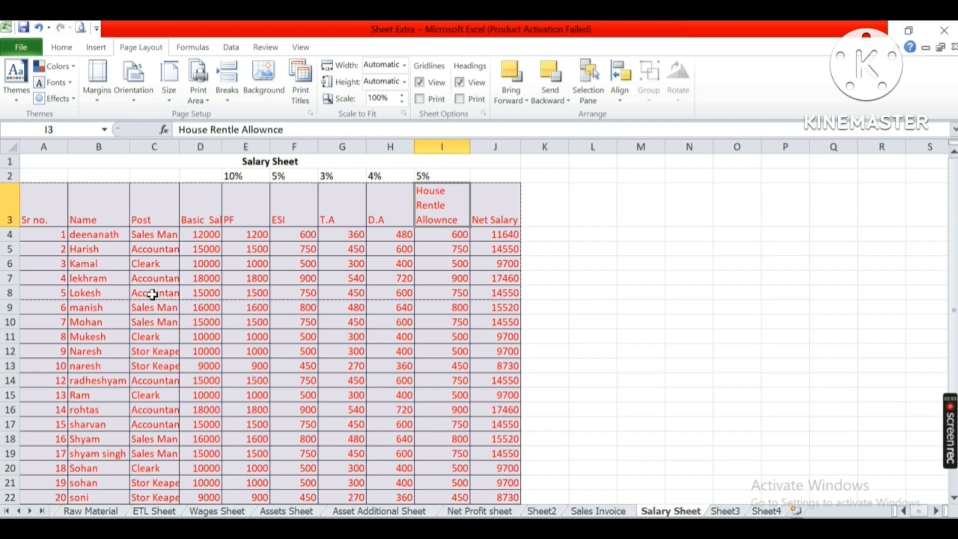
pyautogui.click(157, 233)
pyautogui.click(157, 280)
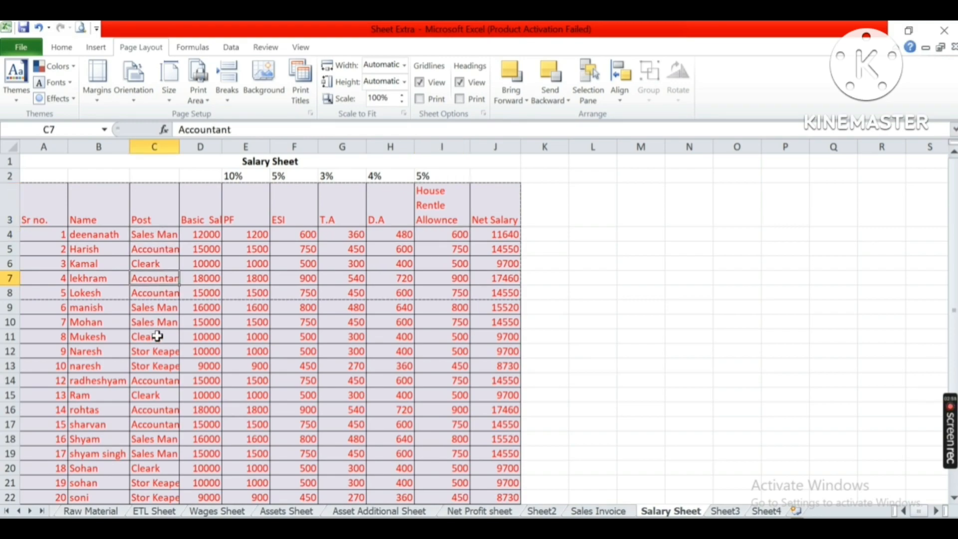
pyautogui.click(157, 350)
pyautogui.hotkey('ctrl', 'Up')
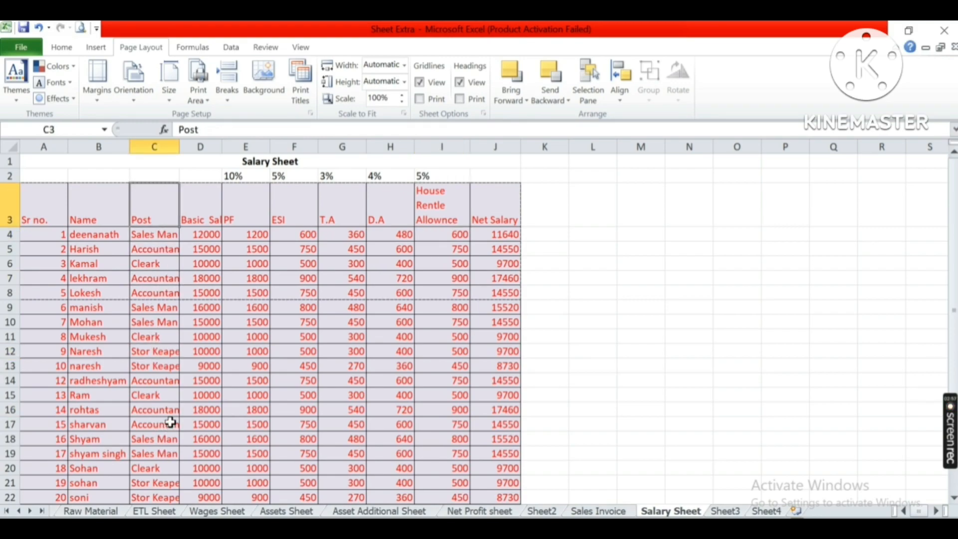
pyautogui.click(171, 142)
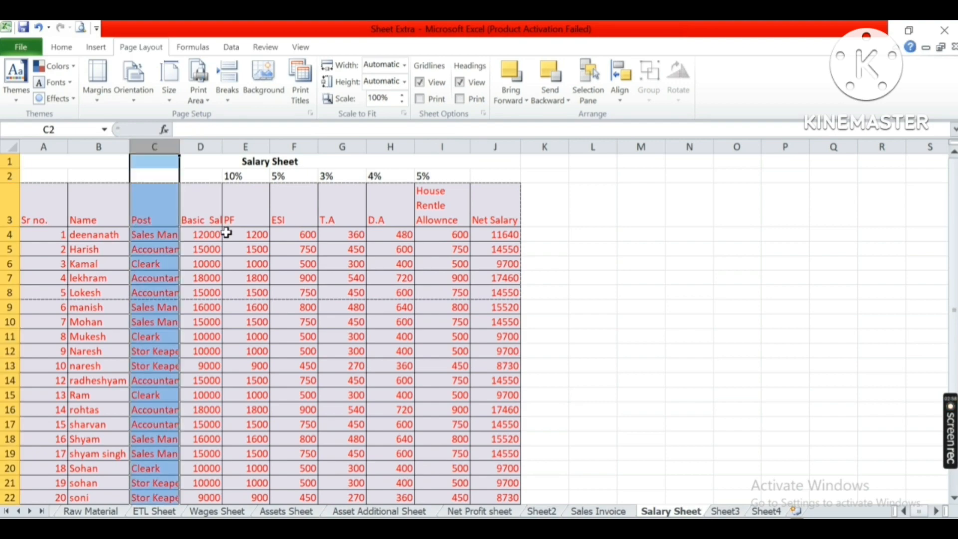
pyautogui.press('Down')
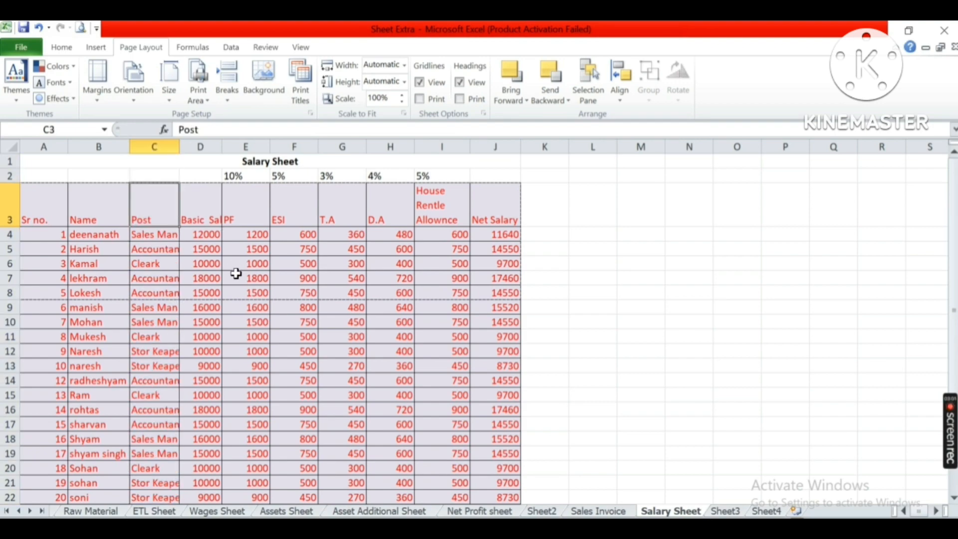
pyautogui.press('Up')
pyautogui.press('Down')
pyautogui.hotkey('alt', 'h')
pyautogui.press('o')
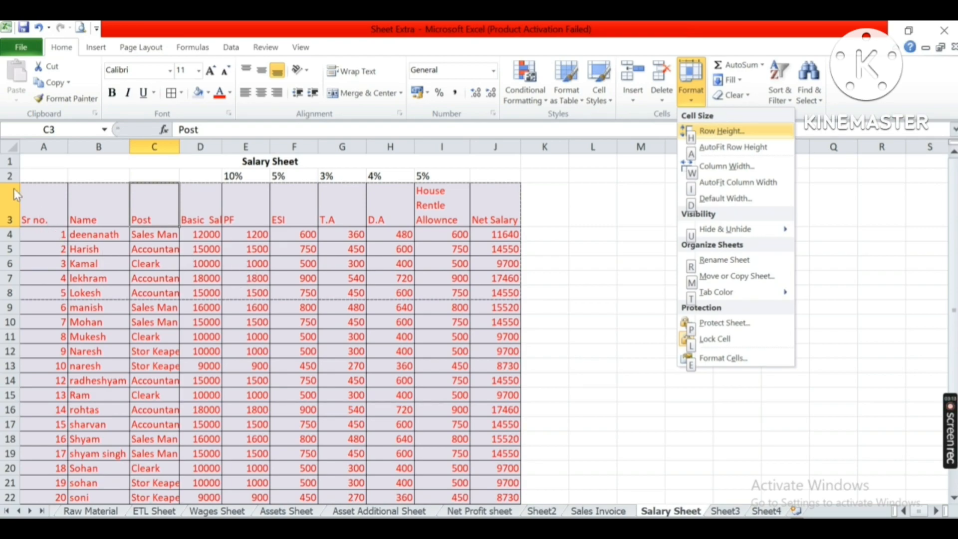
pyautogui.press('Return')
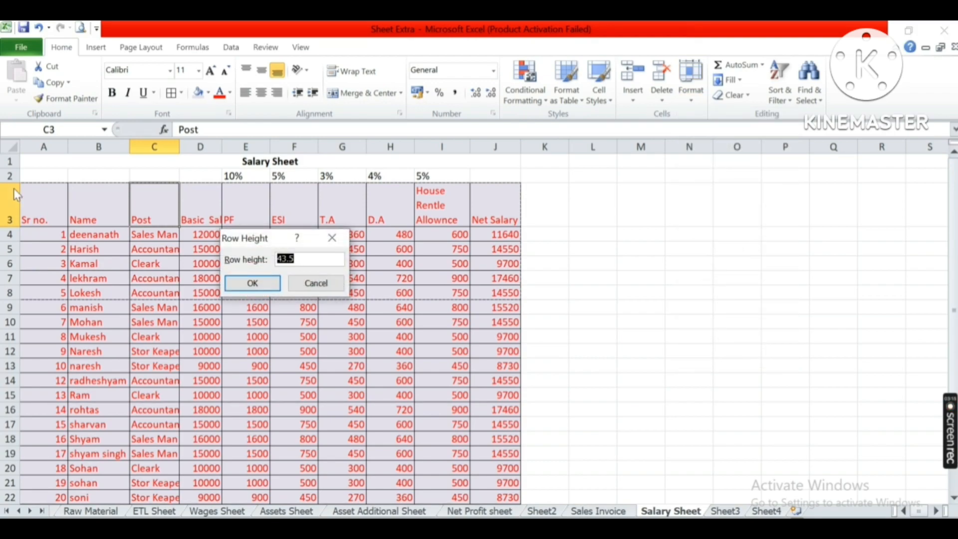
pyautogui.write('45')
pyautogui.press('Return')
# Set the width of column C to 10 with the Column Width command.
pyautogui.press('alt')
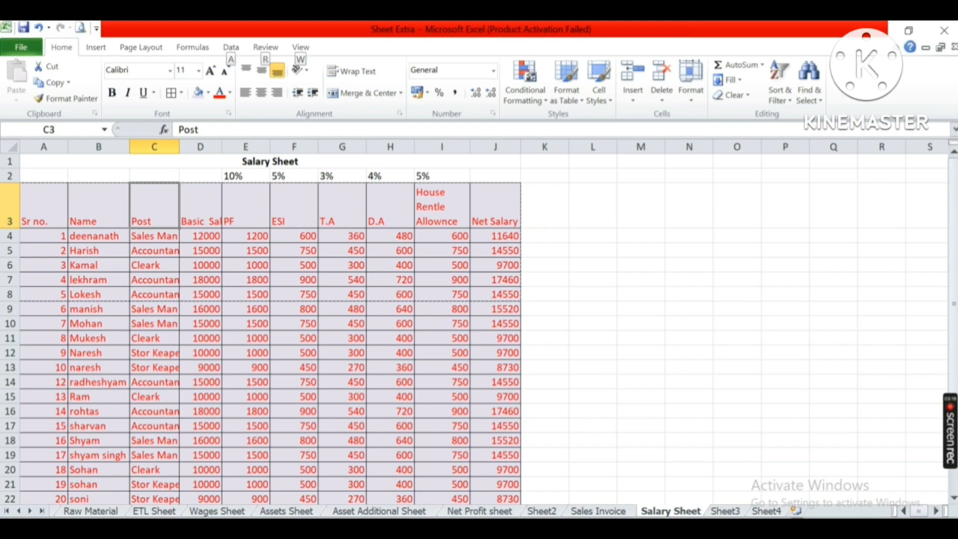
pyautogui.press('h')
pyautogui.press('o')
pyautogui.press('Down')
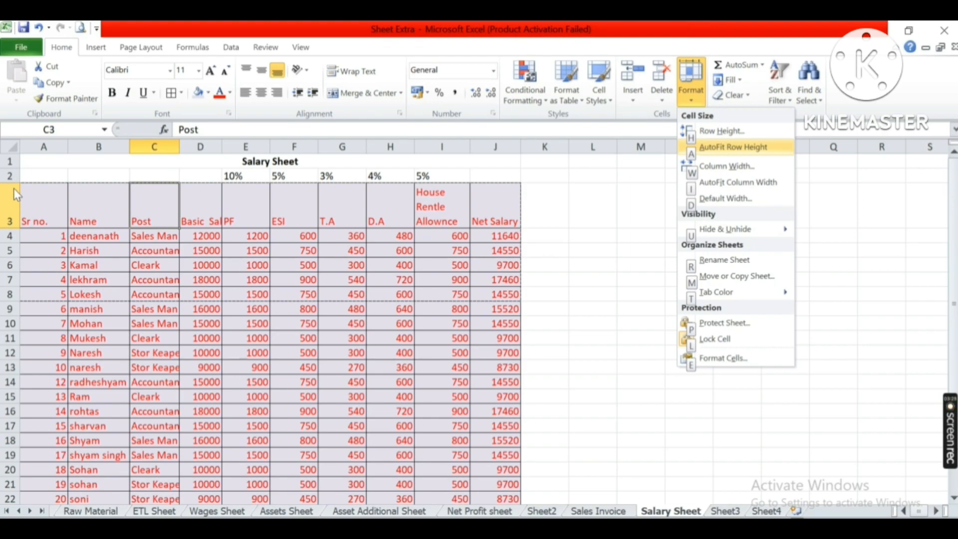
pyautogui.press('Down')
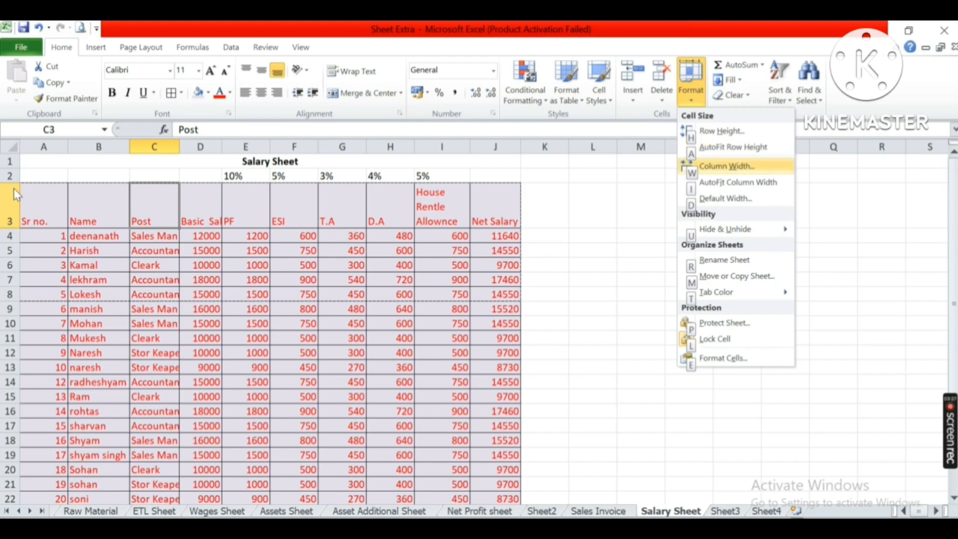
pyautogui.press('Return')
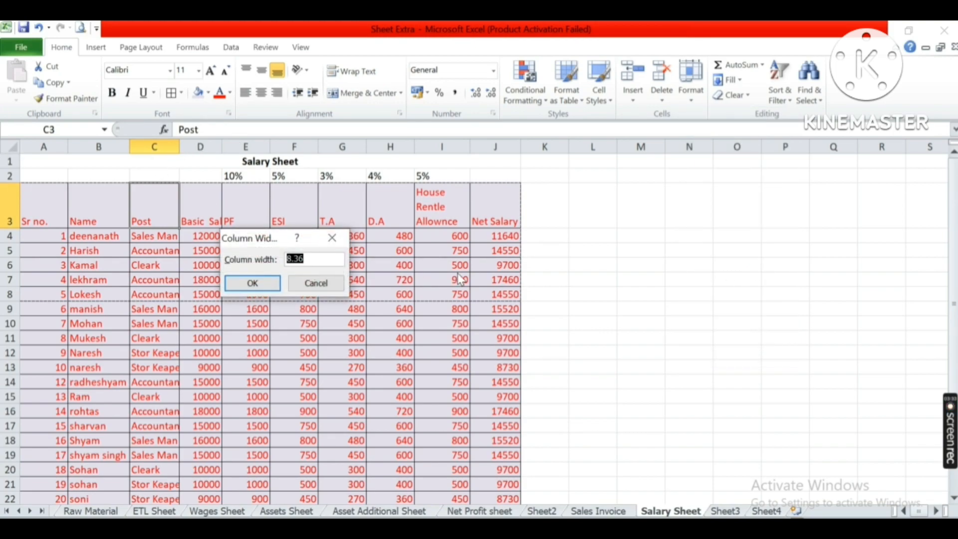
pyautogui.write('10')
pyautogui.press('Return')
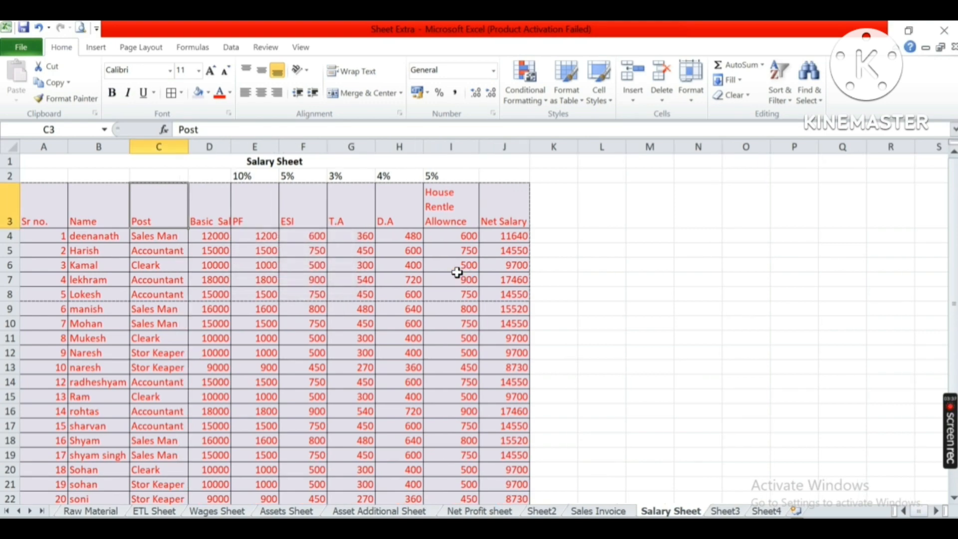
# AutoFit column C's width to the selected Post header cell.
pyautogui.press('alt')
pyautogui.press('h')
pyautogui.press('o')
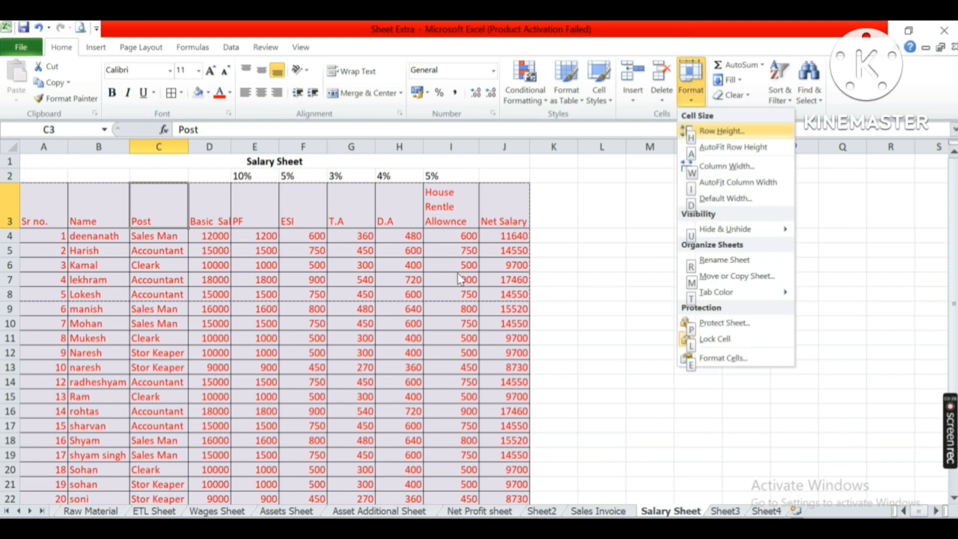
pyautogui.press('Down')
pyautogui.press('Down')
pyautogui.press('Down')
pyautogui.press('Return')
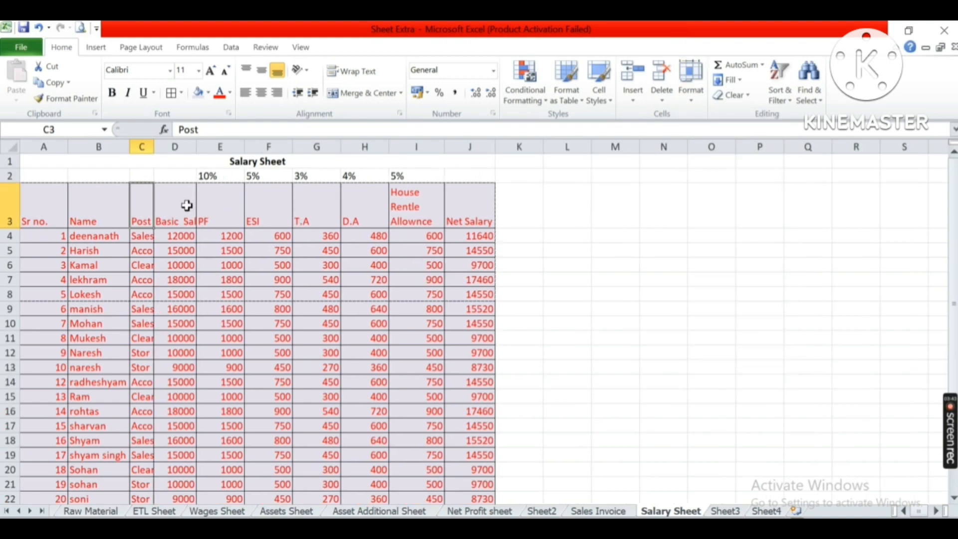
# Select the whole Post column C and AutoFit its column width.
pyautogui.click(143, 146)
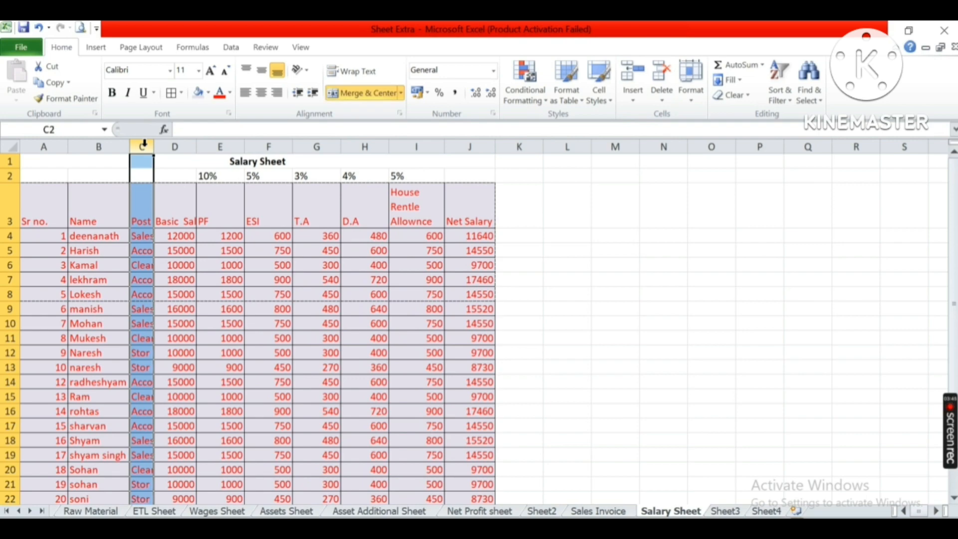
pyautogui.press('alt')
pyautogui.press('h')
pyautogui.press('o')
pyautogui.press('Down')
pyautogui.press('Down')
pyautogui.press('Down')
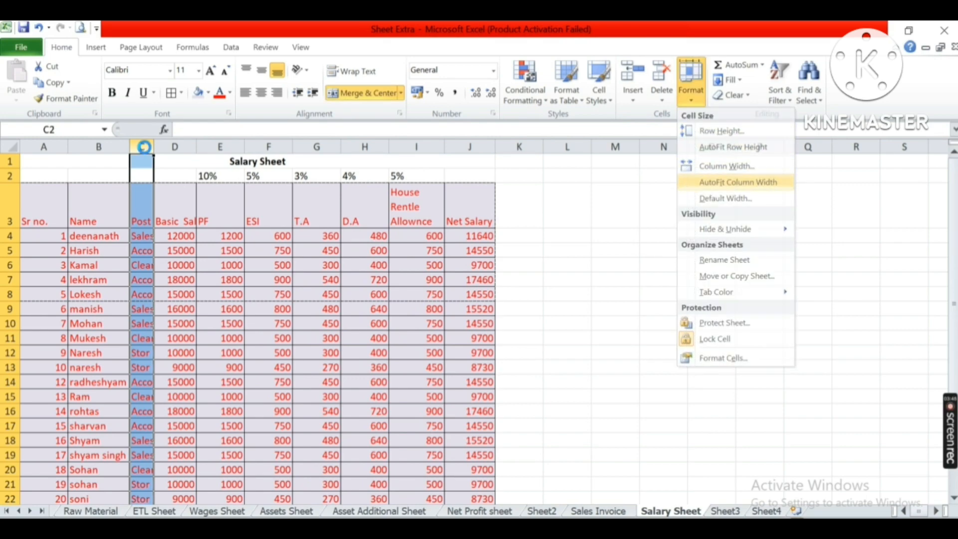
pyautogui.press('Return')
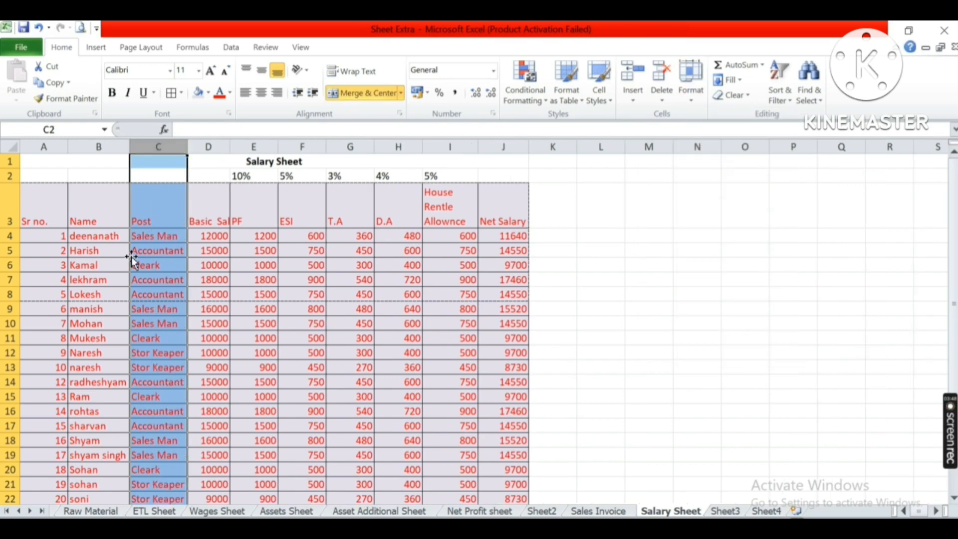
# Return to the shortcut reference table on Sheet3 and select the whole table F1:H17.
pyautogui.click(161, 235)
pyautogui.click(738, 511)
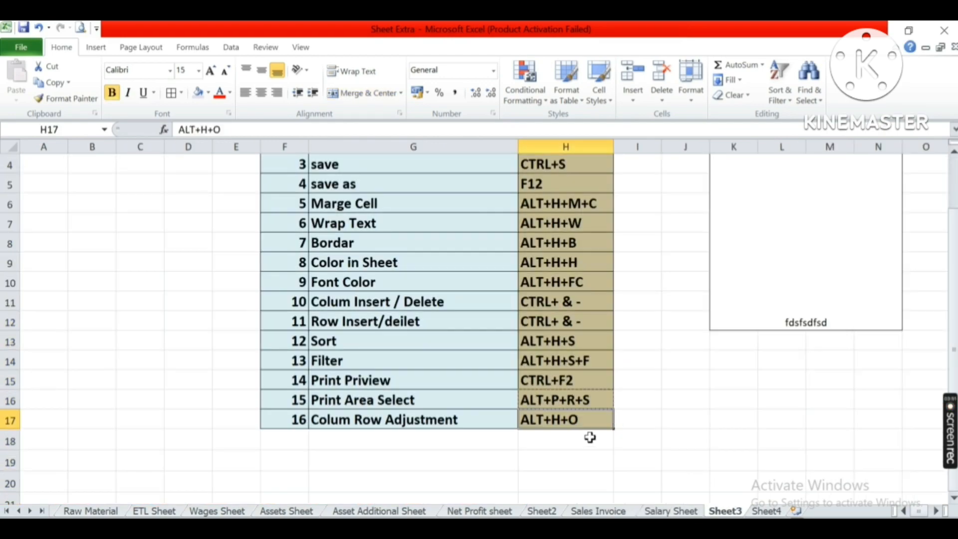
pyautogui.scroll(1, 610, 428)
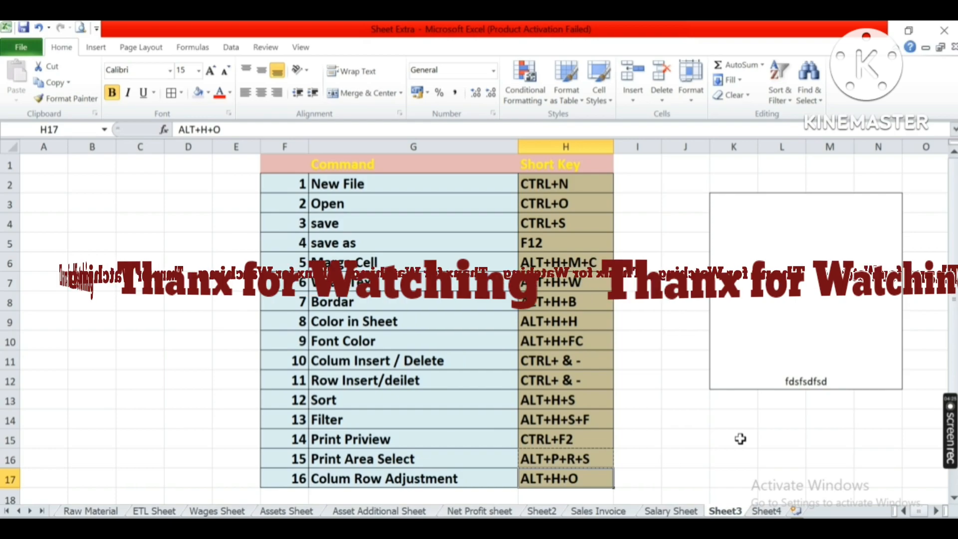
pyautogui.moveTo(302, 163); pyautogui.dragTo(573, 479)
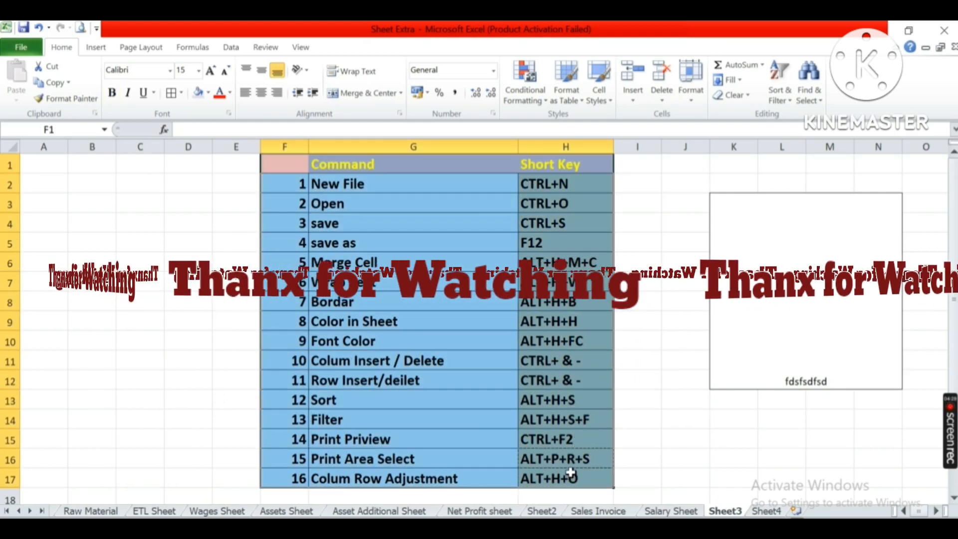